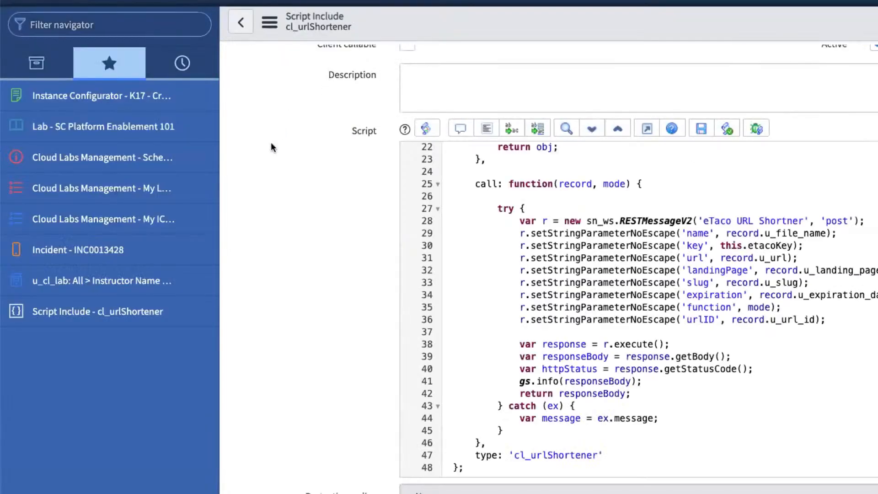
Scroll up through the cl_urlShortener script include to review its call function.
scroll(271, 146, "up", 1)
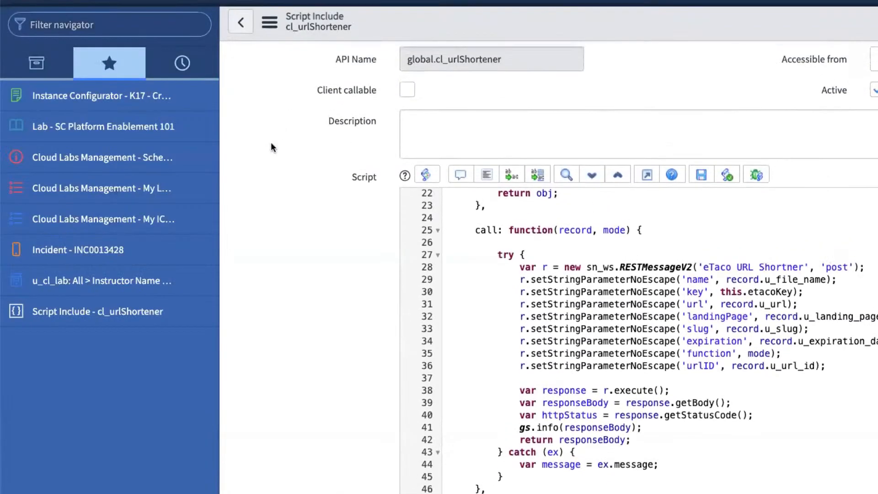
scroll(271, 147, "up", 1)
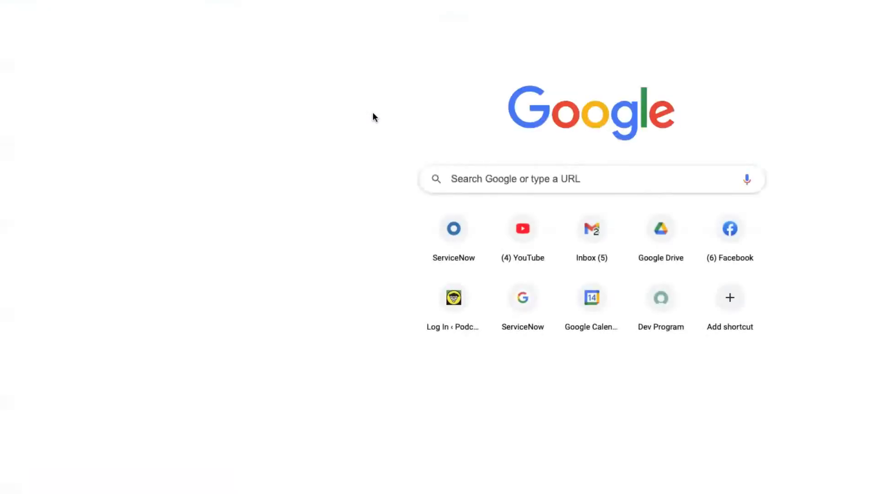
Load devlink.sn/admin and open the karaoke link's details from the Urls list.
type("devlink.sn/adm")
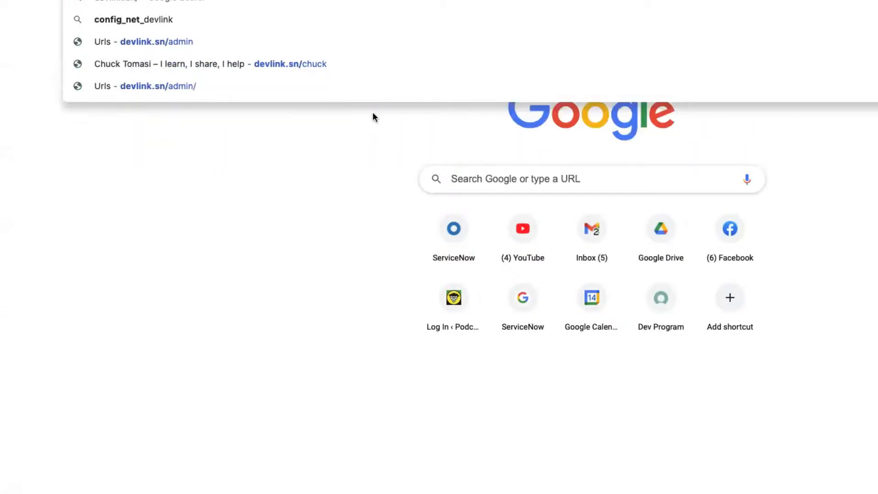
type("in")
key("Return")
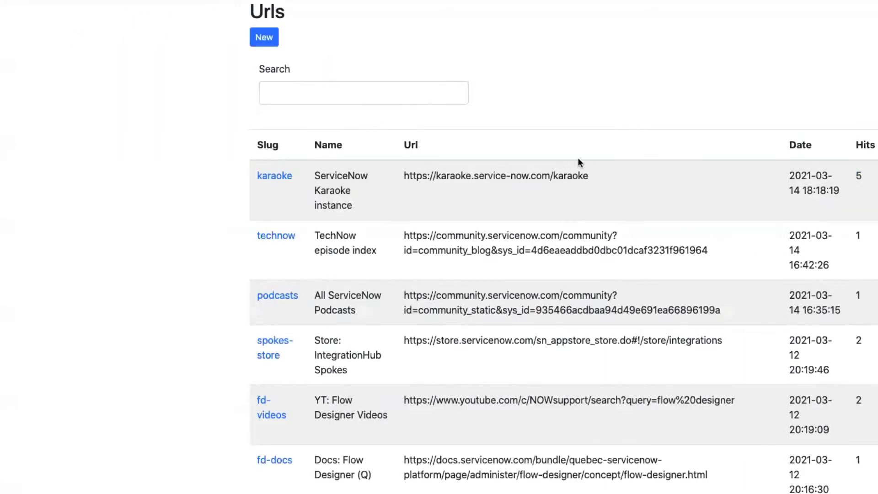
left_click(275, 176)
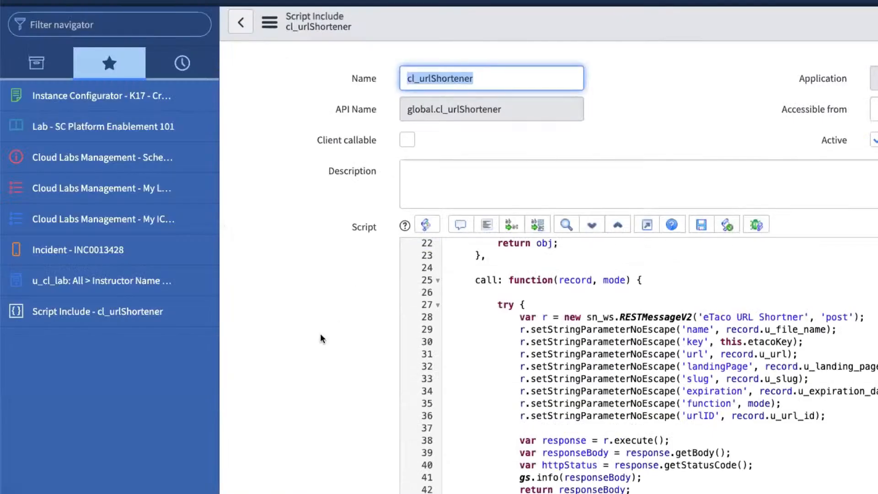
Highlight the REST message name 'eTaco URL Shortner' in the script, then scroll back to the top.
scroll(320, 339, "down", 3)
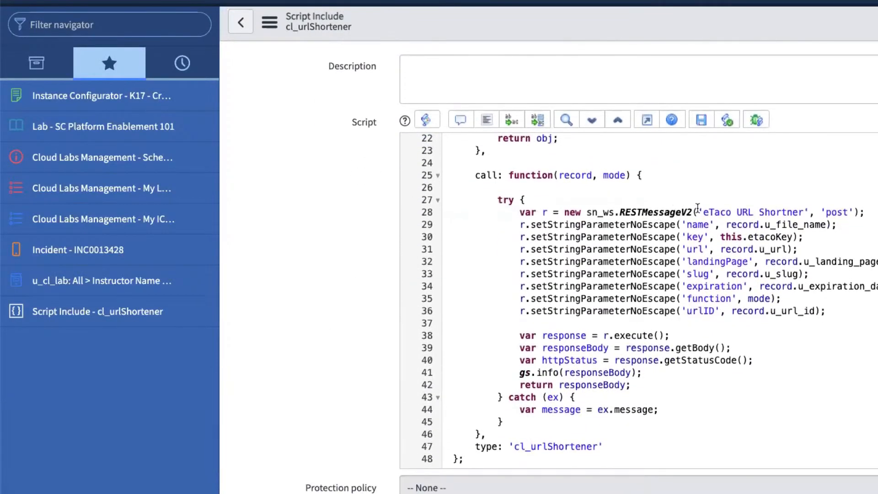
left_click_drag(703, 212, 812, 216)
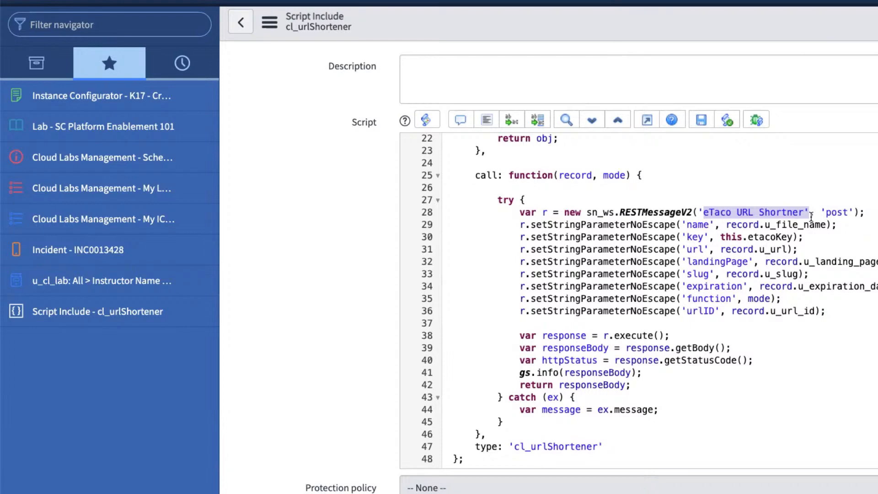
scroll(811, 217, "up", 6)
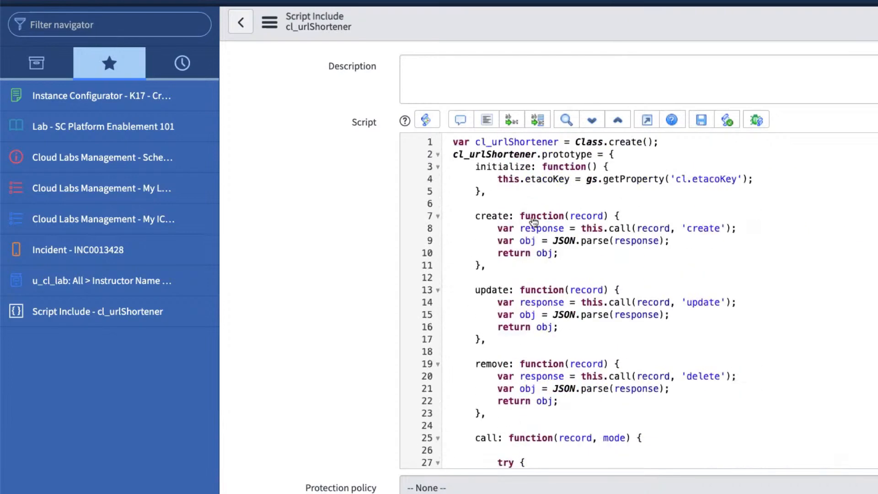
scroll(350, 222, "up", 3)
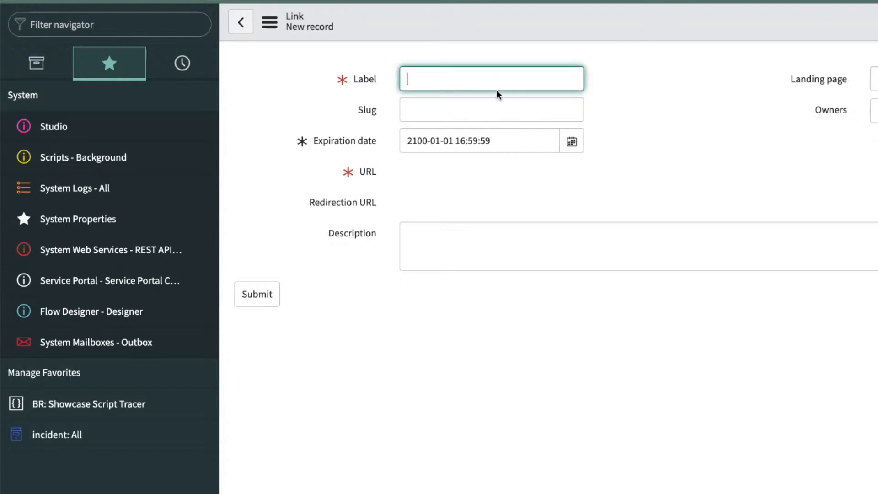
Set the new Link's label to 'Creator Toolbox' and its slug to 'ctb'.
type("Chuck")
key("ctrl+a")
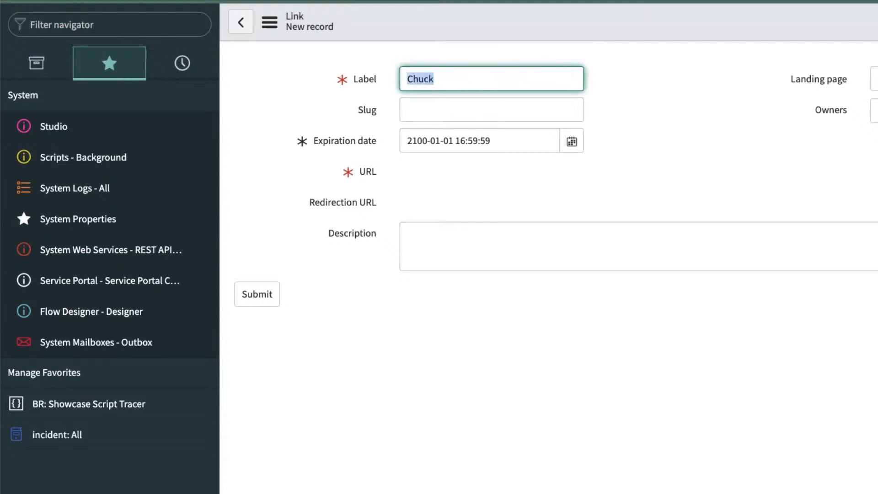
type("Creator Tool")
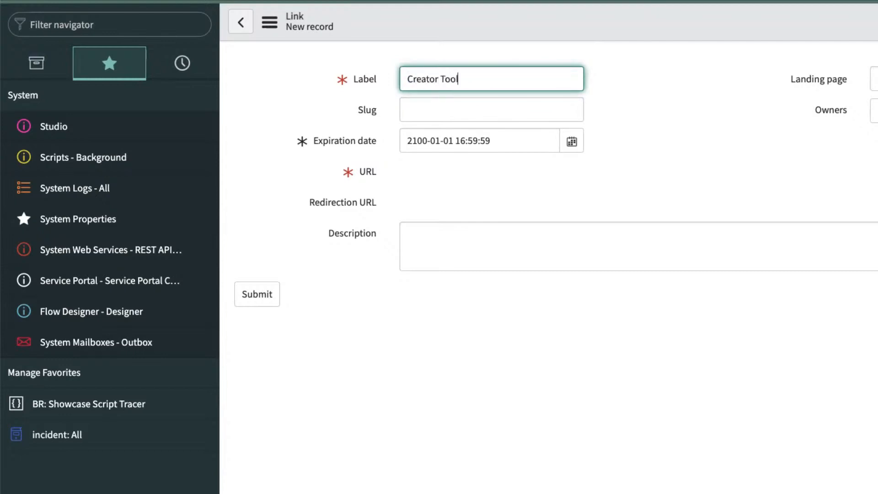
type("box")
key("Tab")
type("ctb")
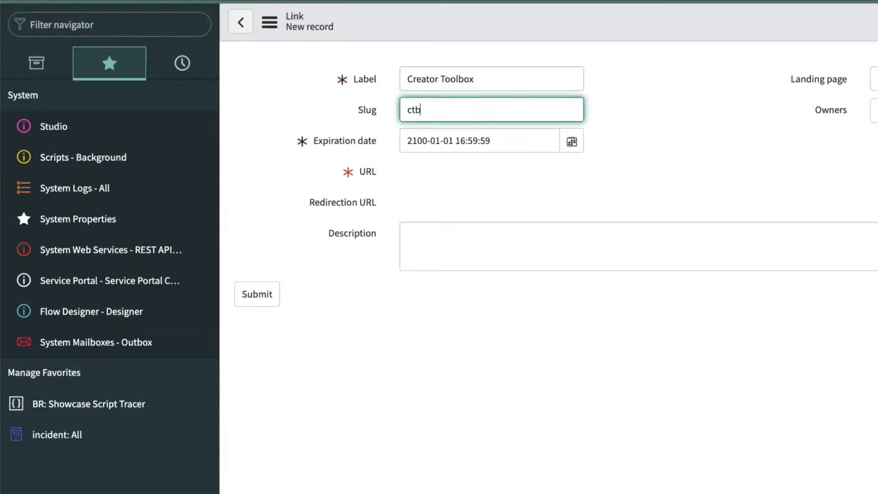
left_click(876, 171)
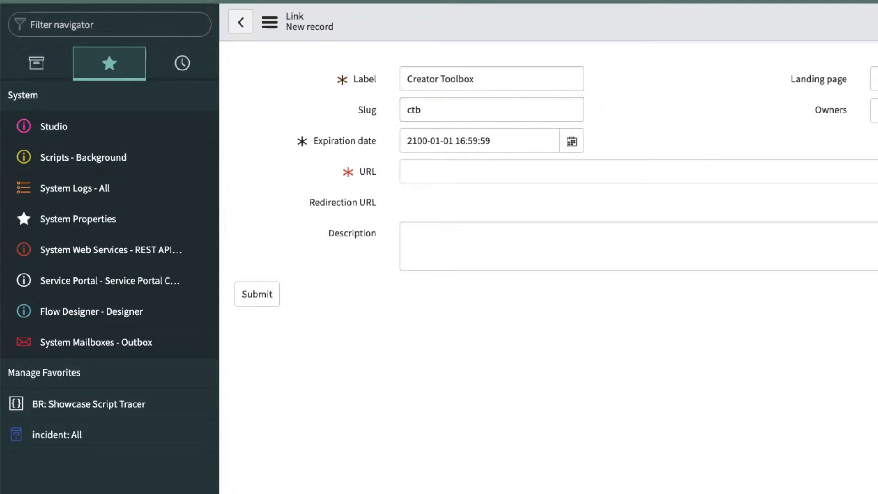
left_click(408, 172)
type("https:/")
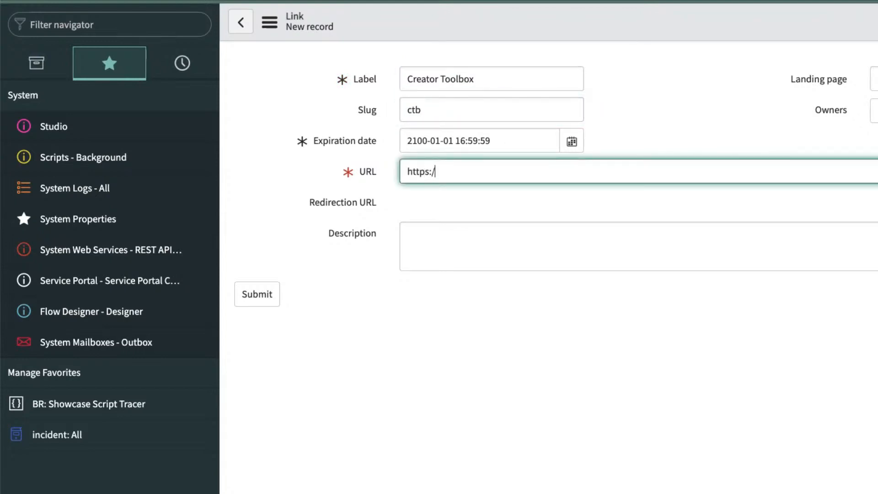
type("/servicenow.com")
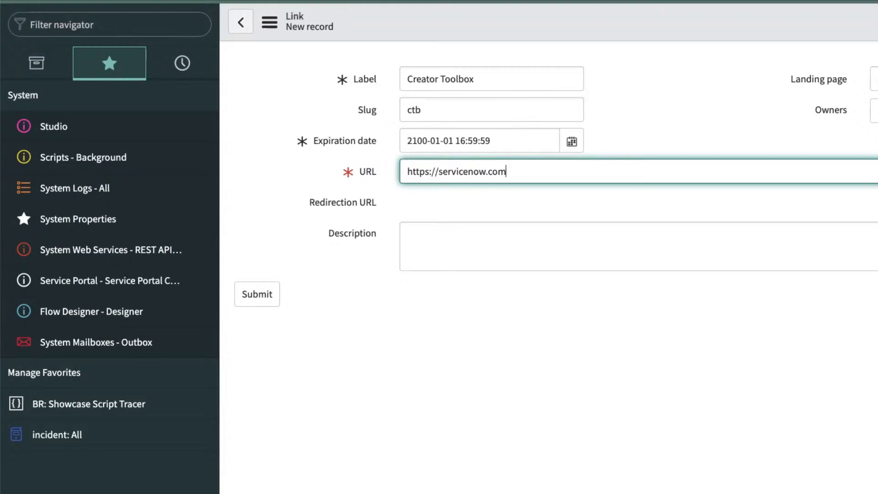
key("Tab")
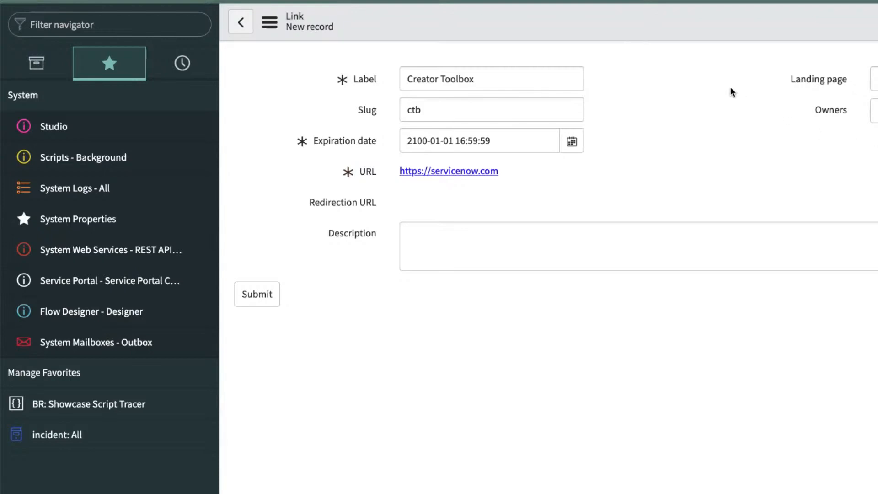
right_click(685, 25)
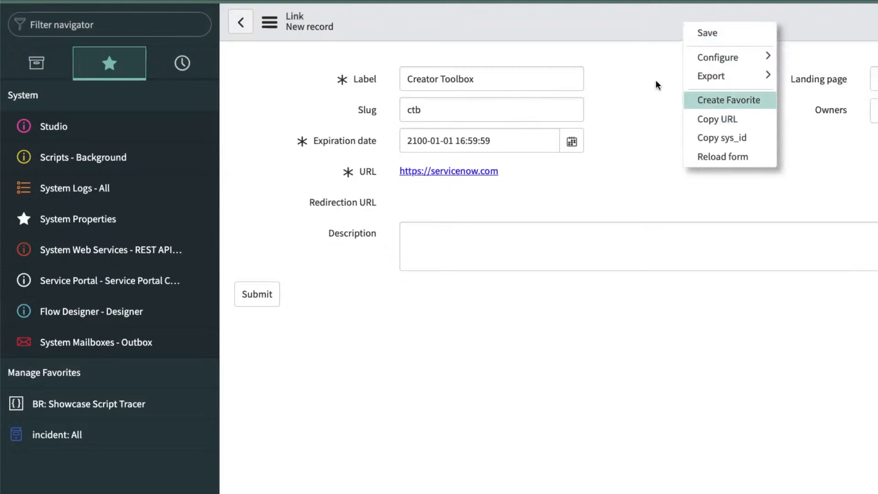
left_click(715, 33)
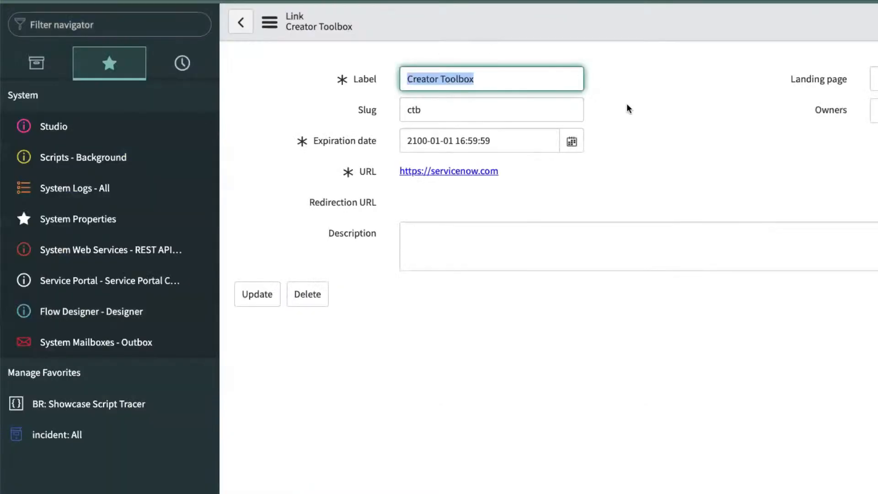
Leave the karaoke link's record in the devlink.sn admin page.
left_click(647, 108)
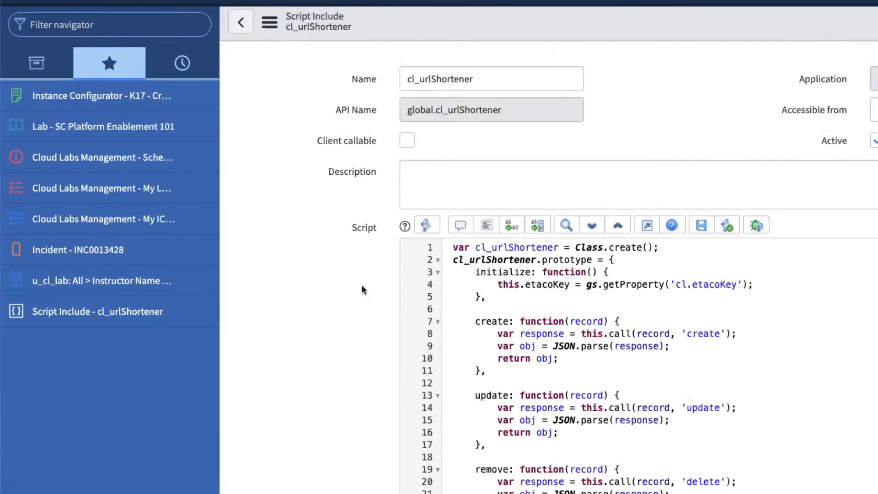
Scroll down through the script include's create, update and remove functions.
scroll(607, 371, "down", 5)
scroll(607, 371, "down", 1)
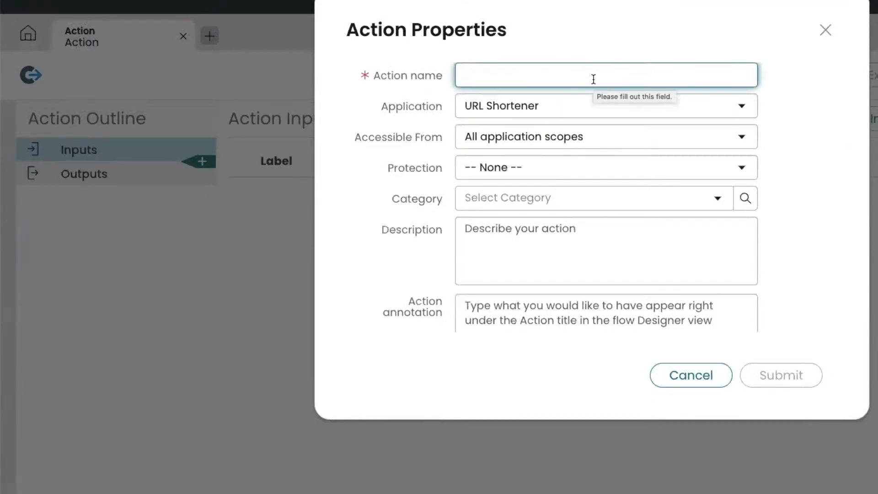
Enter the action name 'Create short link'.
type("Creatre s")
type("link")
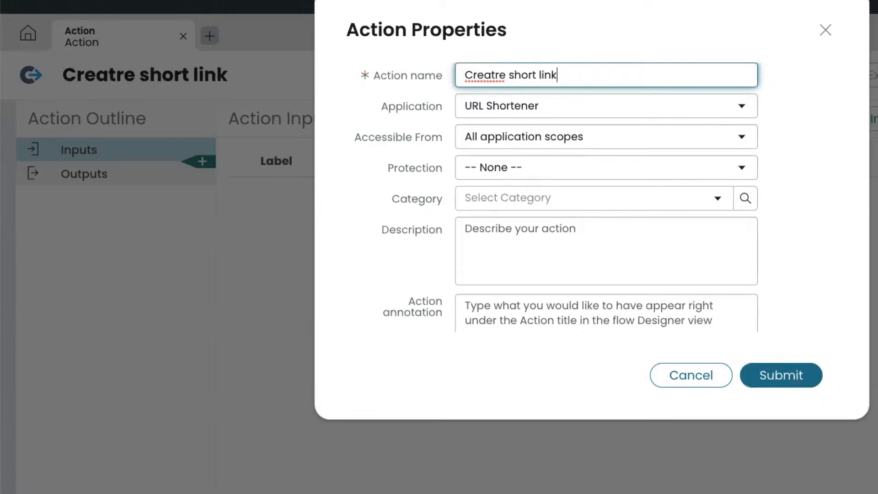
key("Left")
key("Left")
key("Left")
key("Left")
key("Left")
key("Left")
key("Left")
key("Left")
key("Left")
key("Left")
key("BackSpace")
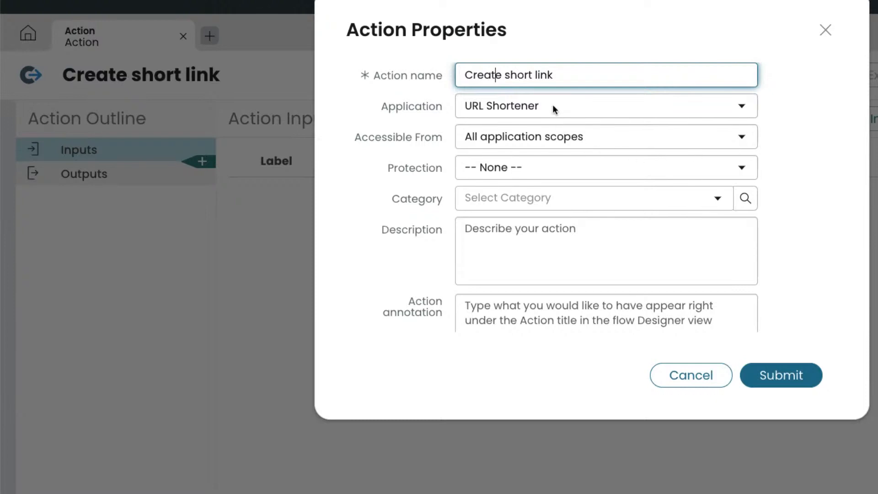
Add a short description, submit the action, and bring up the URL shortener API notes.
left_click(513, 237)
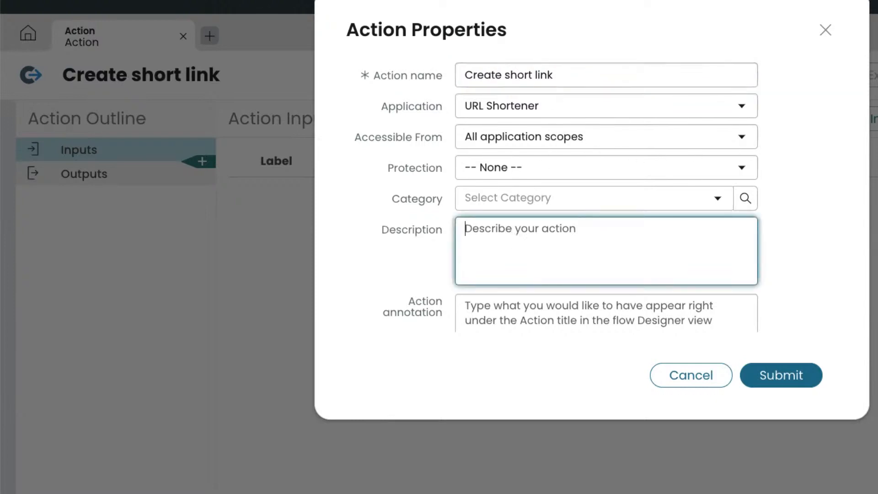
type("Create a short link")
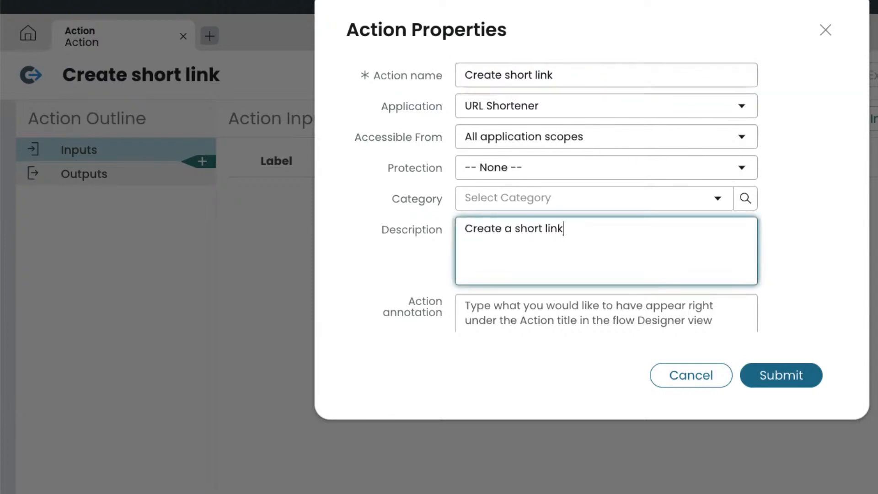
type(" from Kreg's app")
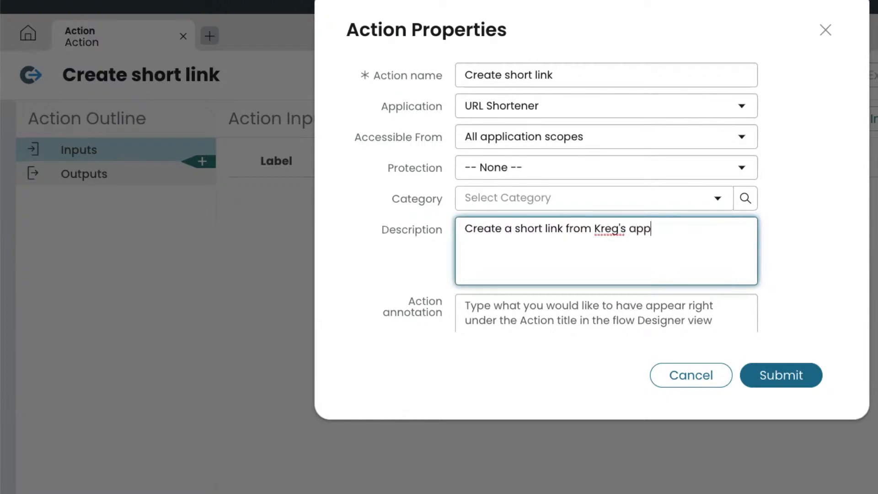
left_click(779, 378)
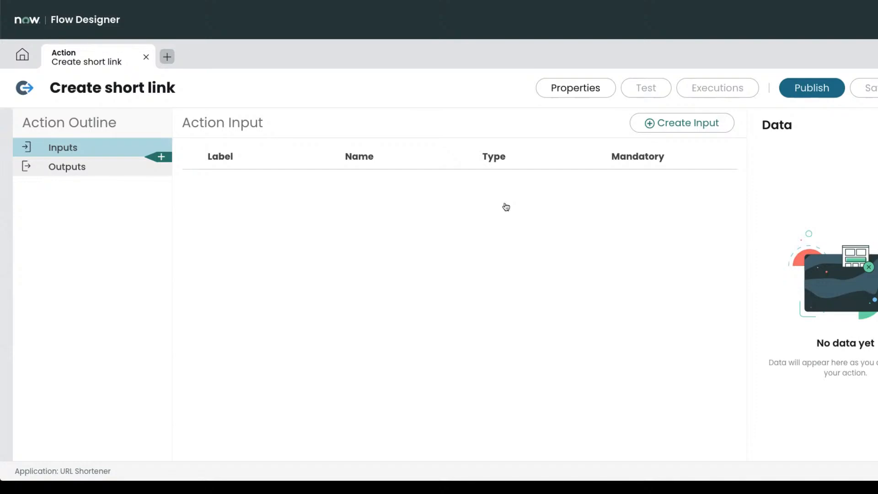
key("super+Tab")
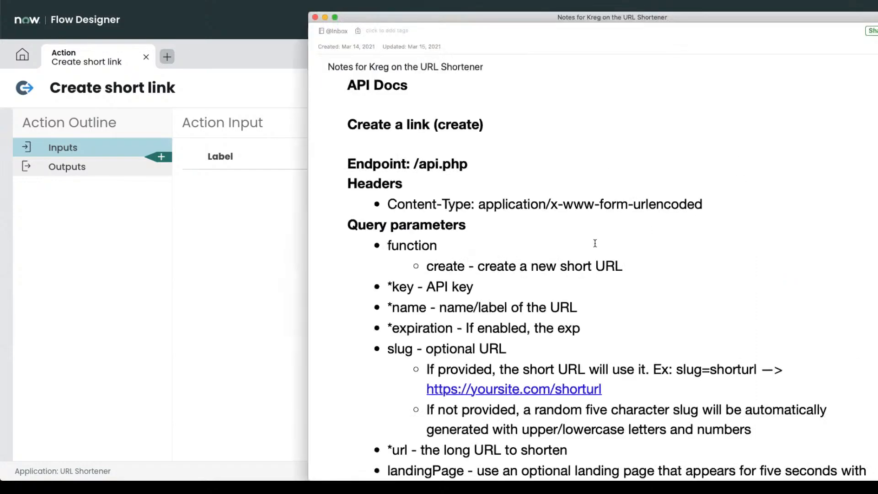
scroll(551, 236, "down", 1)
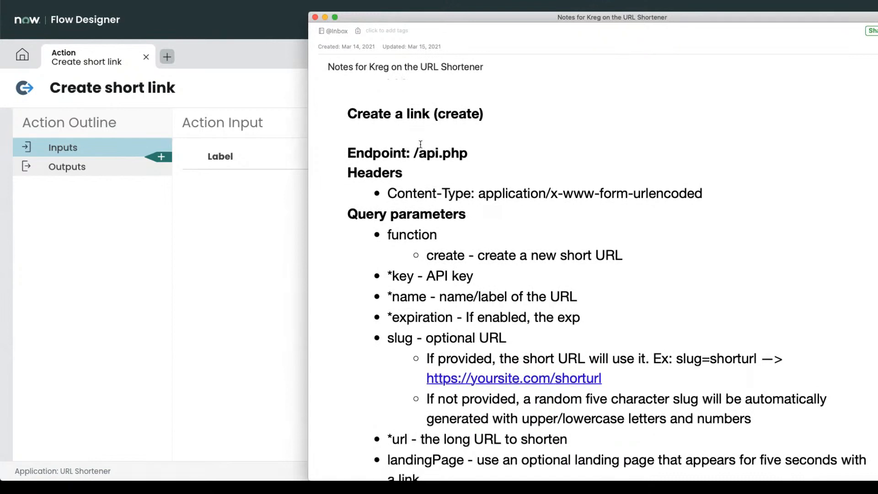
Move the notes over Flow Designer and highlight the Content-Type header and the word 'function'.
scroll(436, 147, "up", 2)
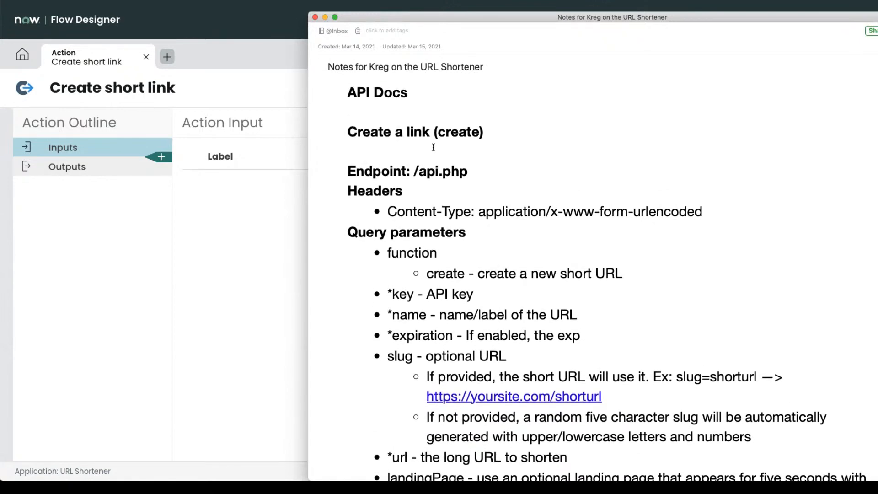
left_click_drag(349, 130, 490, 130)
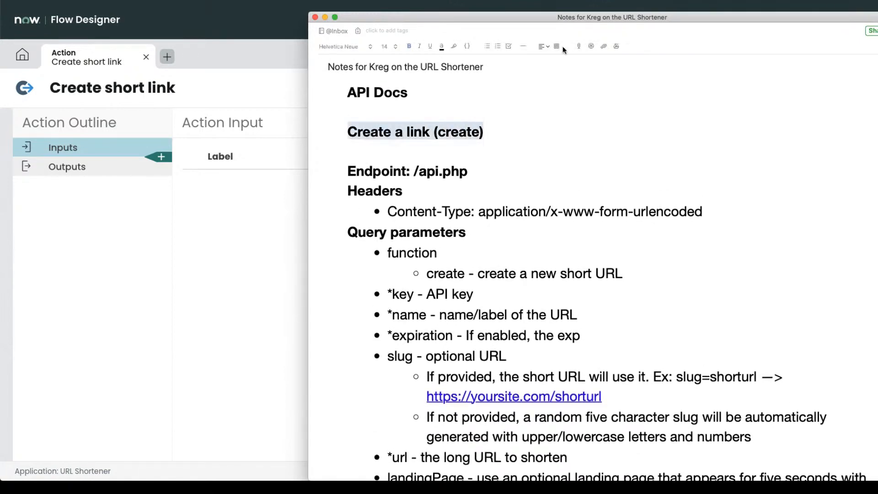
left_click_drag(567, 18, 424, 19)
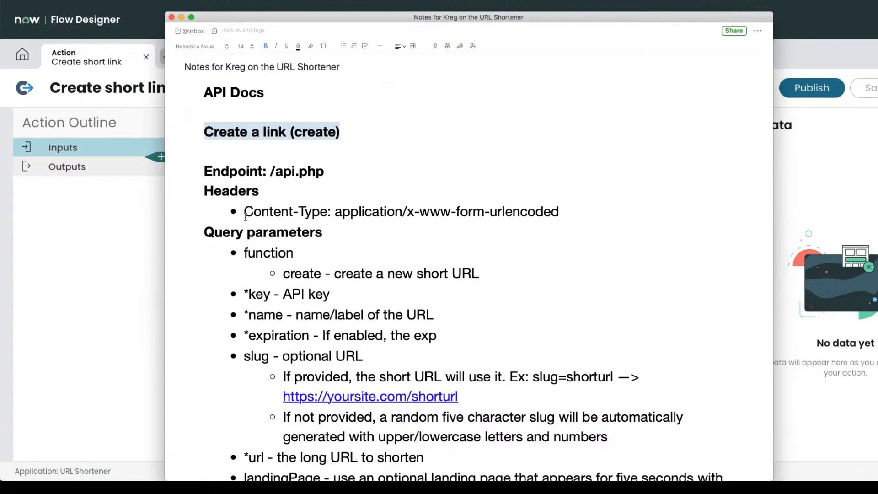
left_click_drag(246, 217, 365, 221)
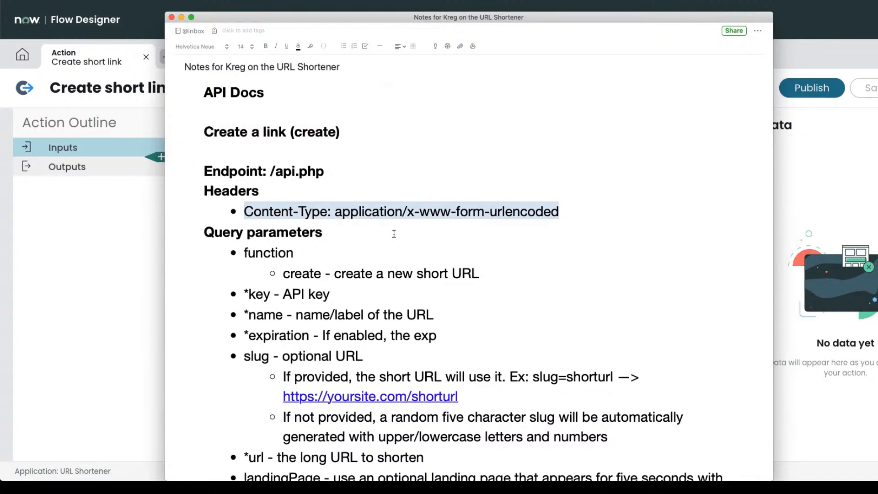
scroll(433, 242, "down", 3)
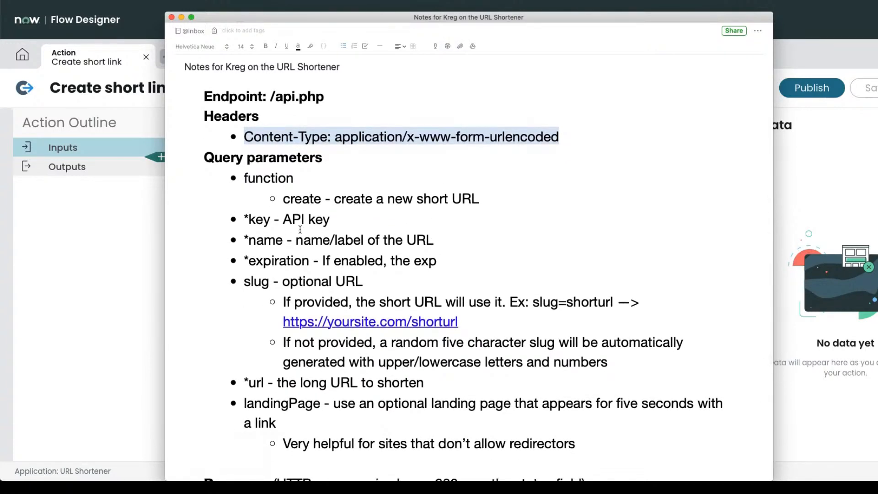
left_click_drag(245, 178, 286, 180)
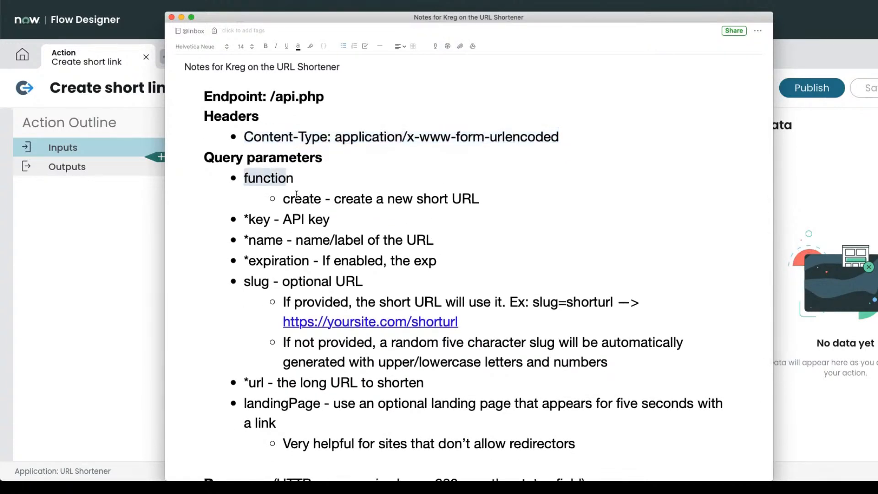
Review the '*key - API key' query parameter, then return to the cl_urlShortener script include.
left_click(290, 198)
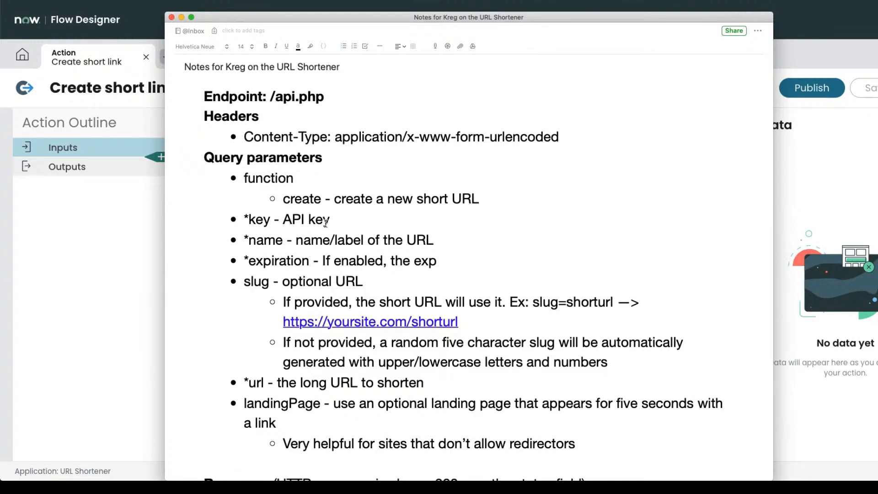
scroll(325, 223, "down", 2)
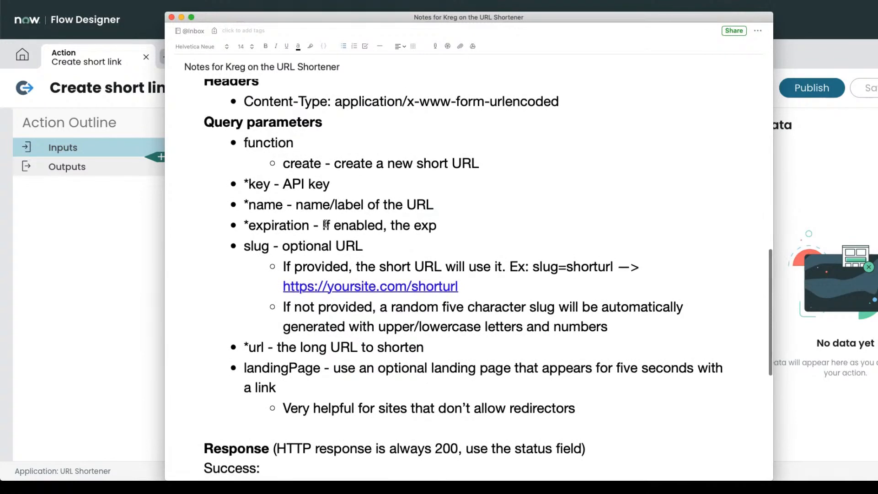
scroll(267, 185, "up", 1)
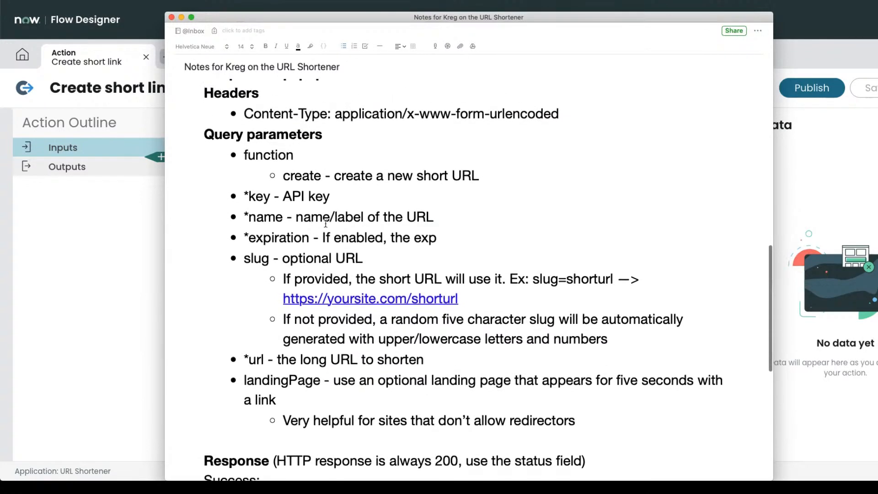
left_click_drag(283, 197, 333, 200)
left_click(338, 201)
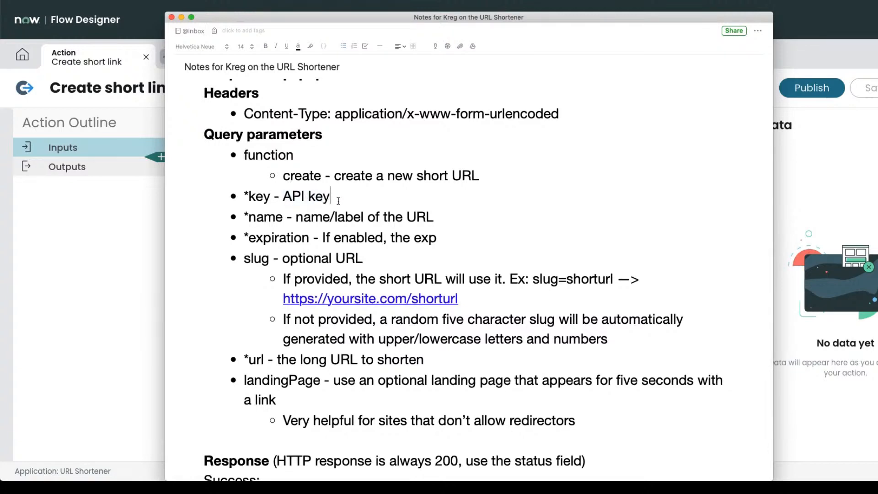
scroll(338, 200, "down", 1)
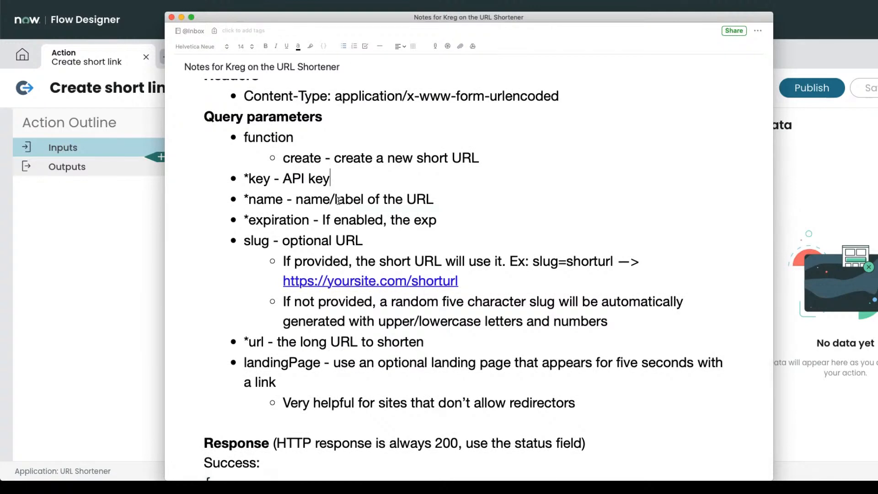
scroll(339, 200, "down", 1)
scroll(339, 200, "down", 1)
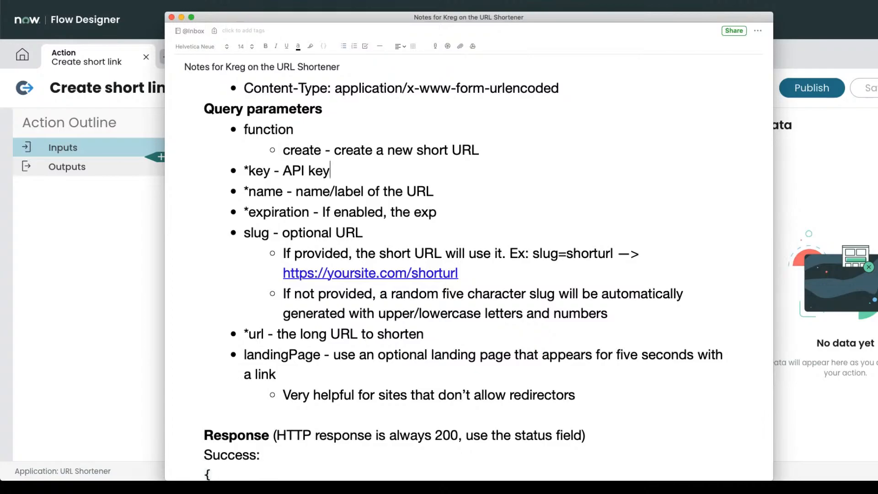
left_click(117, 1)
scroll(460, 256, "up", 5)
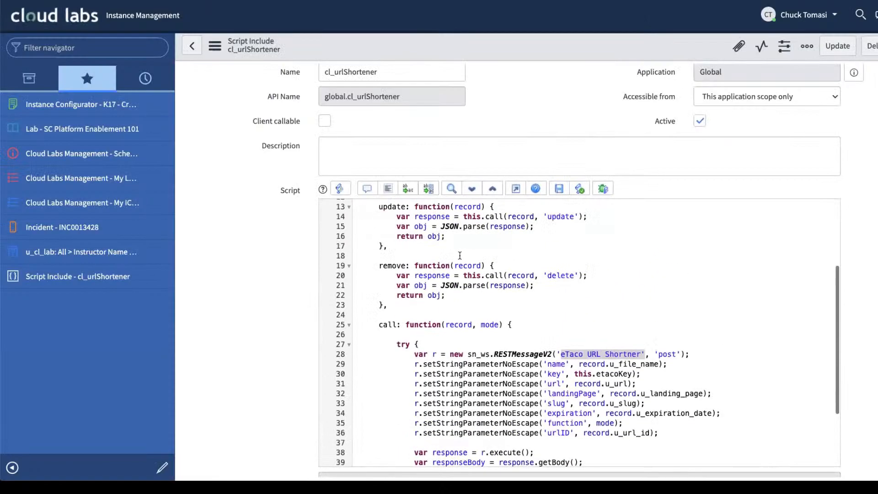
Highlight the gs.getProperty('cl.etacoKey') line, then return to the Create short link action.
left_click_drag(414, 256, 599, 257)
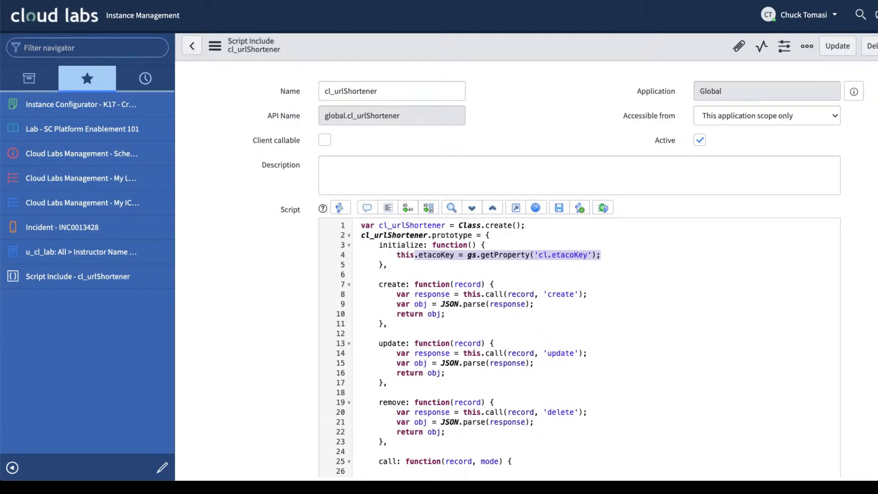
left_click(322, 0)
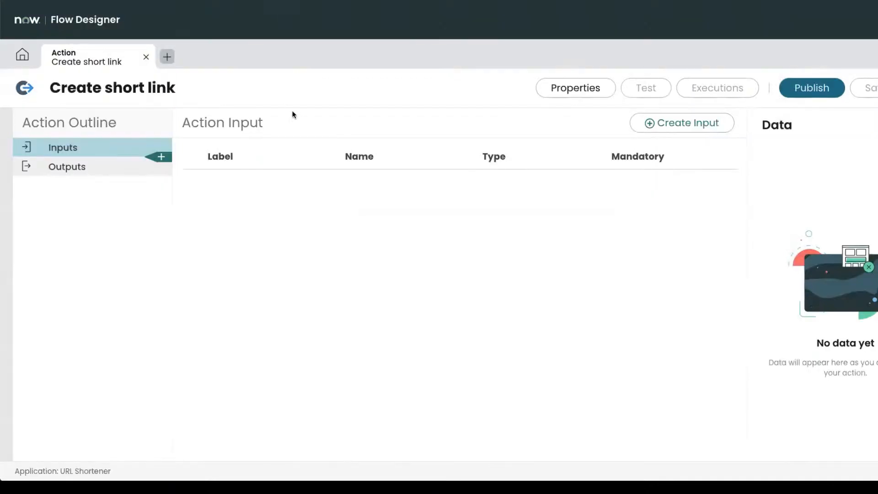
Bring the URL Shortener notes back and review the URL name and expiration parameter descriptions.
key("super+Tab")
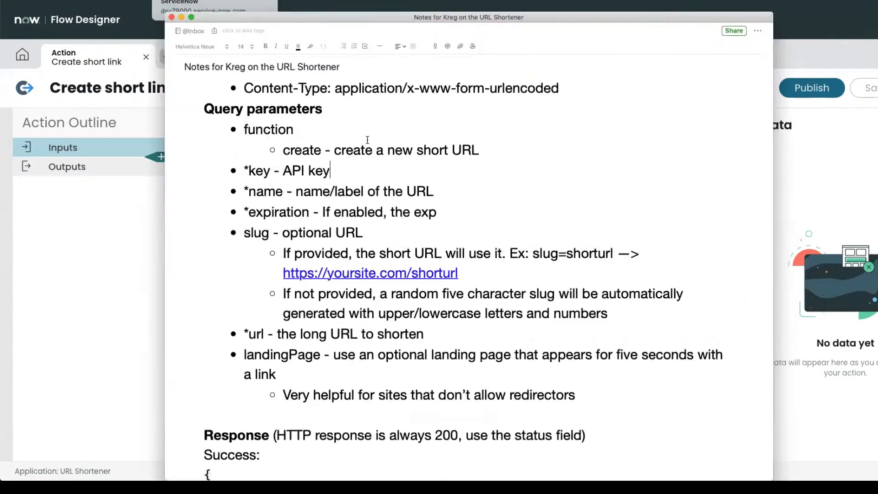
left_click(272, 190)
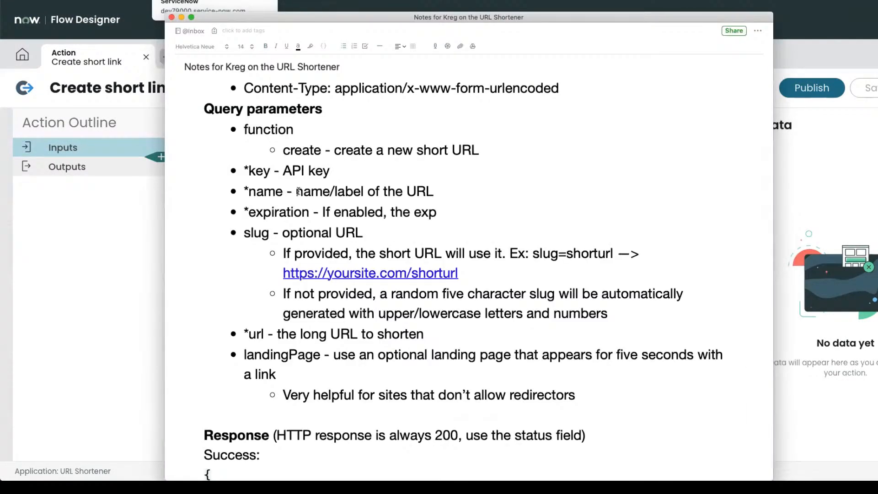
left_click_drag(296, 191, 437, 197)
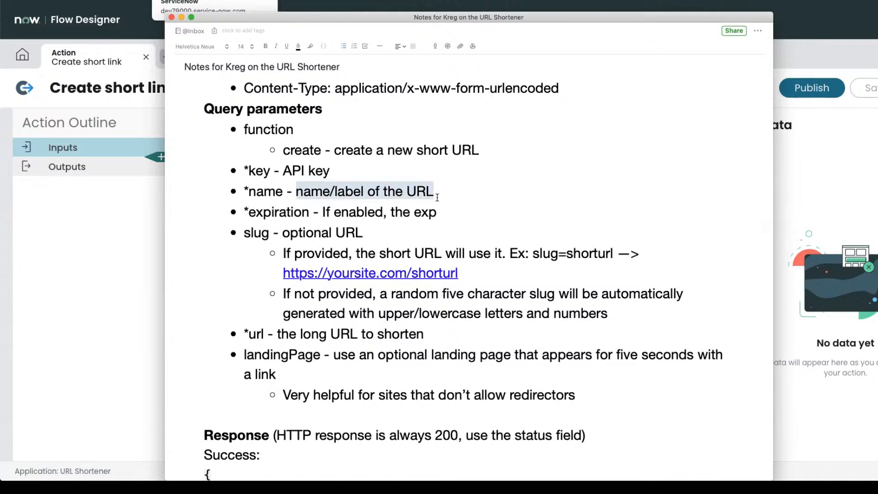
left_click_drag(319, 212, 429, 211)
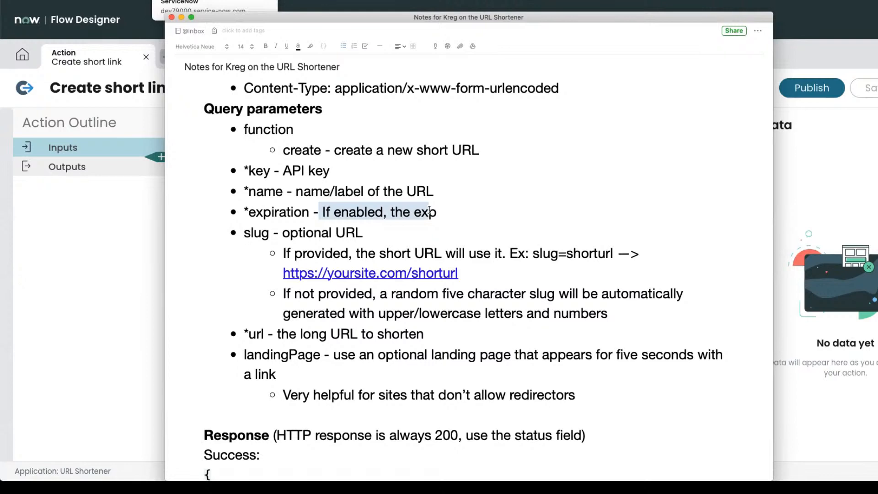
scroll(429, 211, "down", 3)
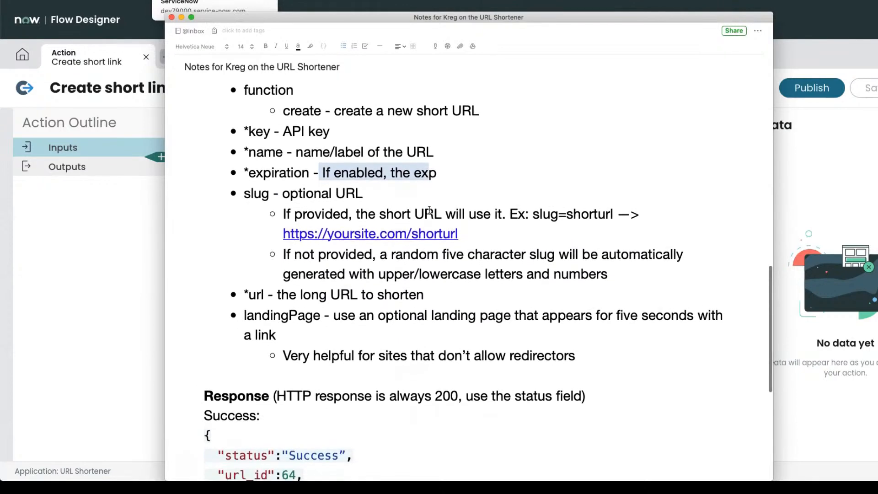
scroll(429, 213, "down", 1)
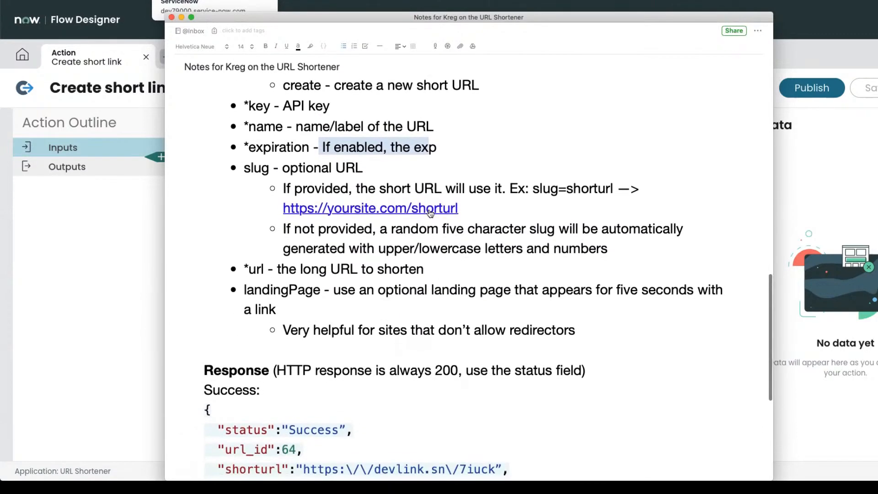
Review the slug and landingPage parameter descriptions, down to the Success response JSON.
left_click_drag(283, 168, 374, 169)
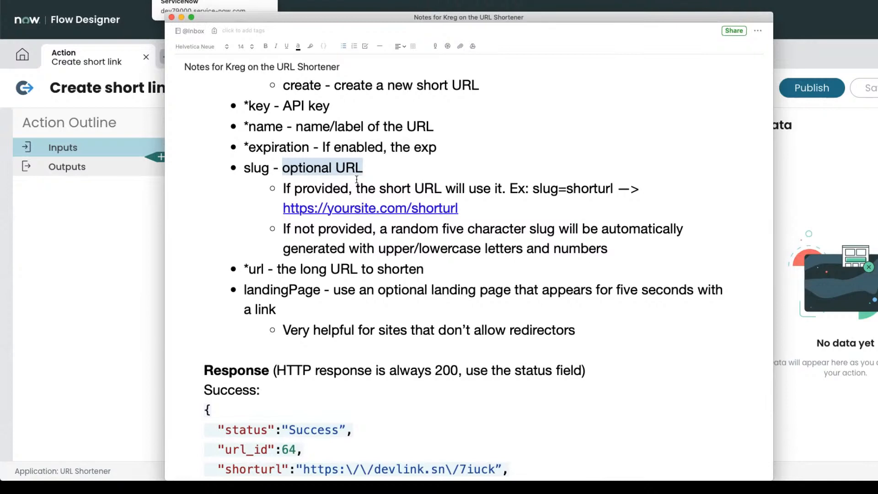
scroll(218, 250, "down", 2)
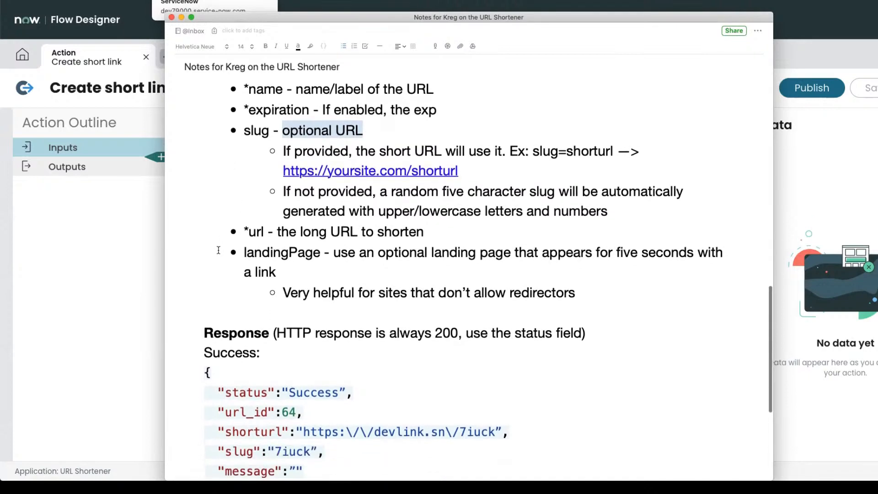
left_click_drag(265, 231, 444, 230)
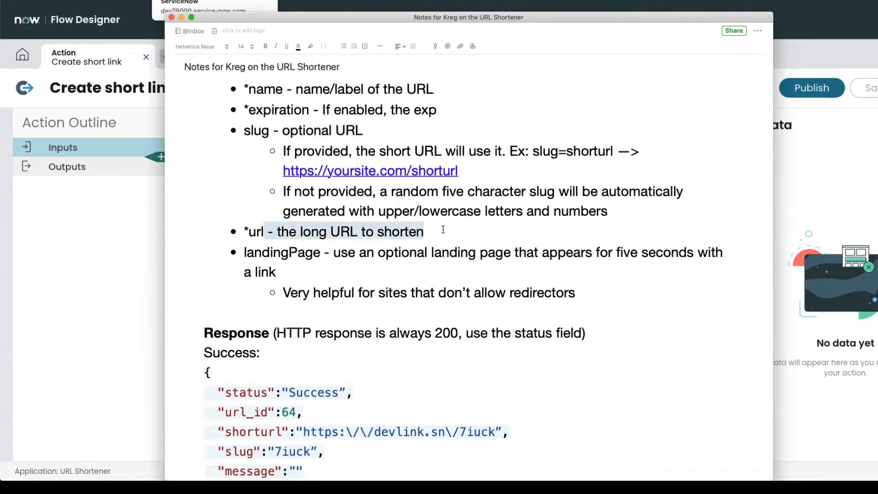
scroll(443, 230, "down", 1)
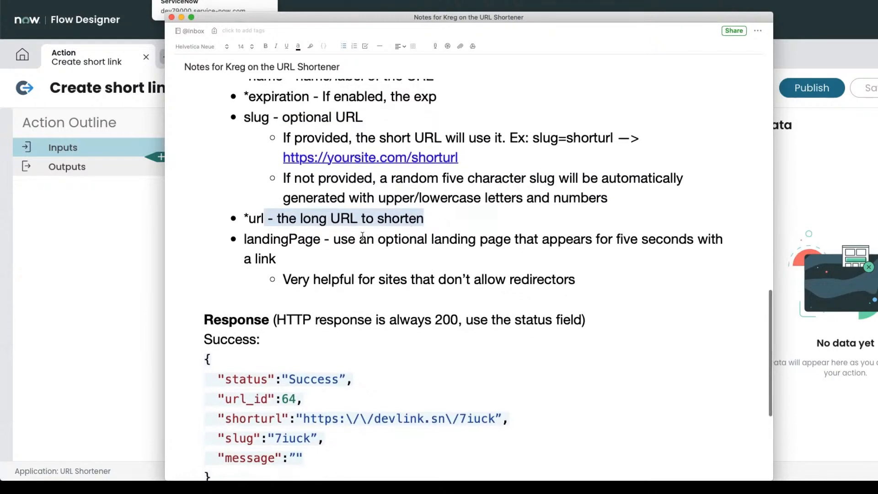
left_click_drag(334, 239, 451, 240)
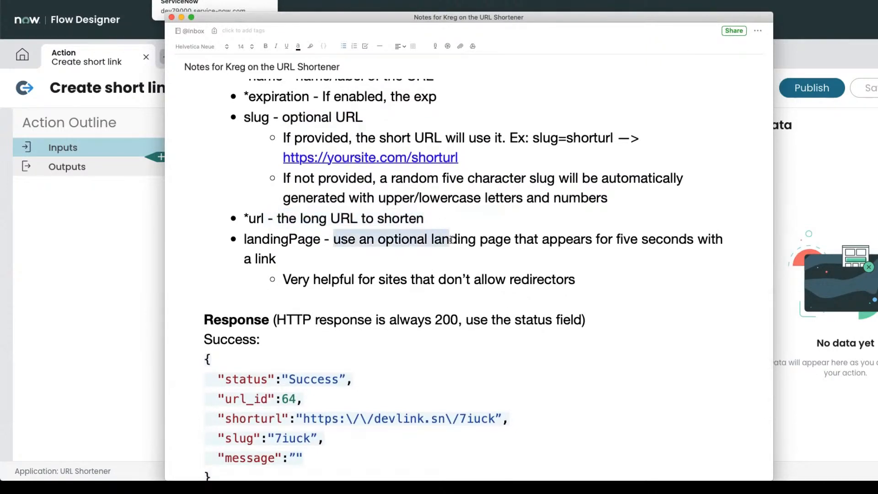
scroll(452, 239, "down", 2)
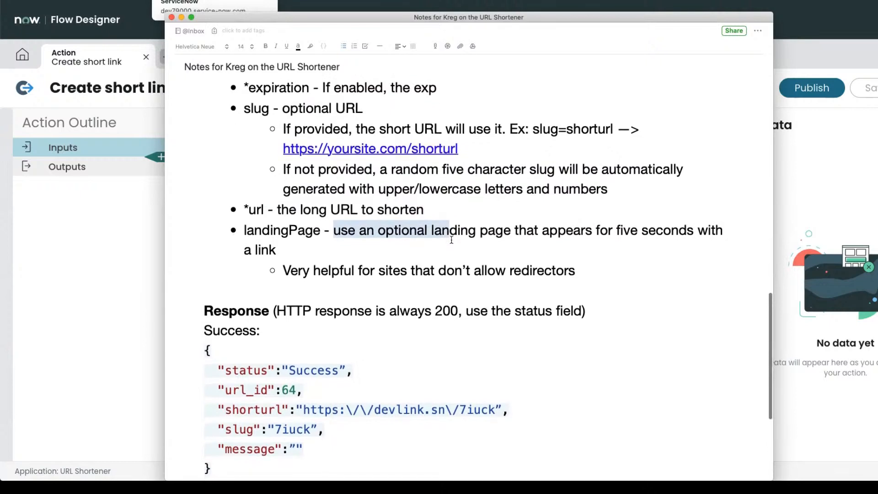
scroll(452, 239, "down", 3)
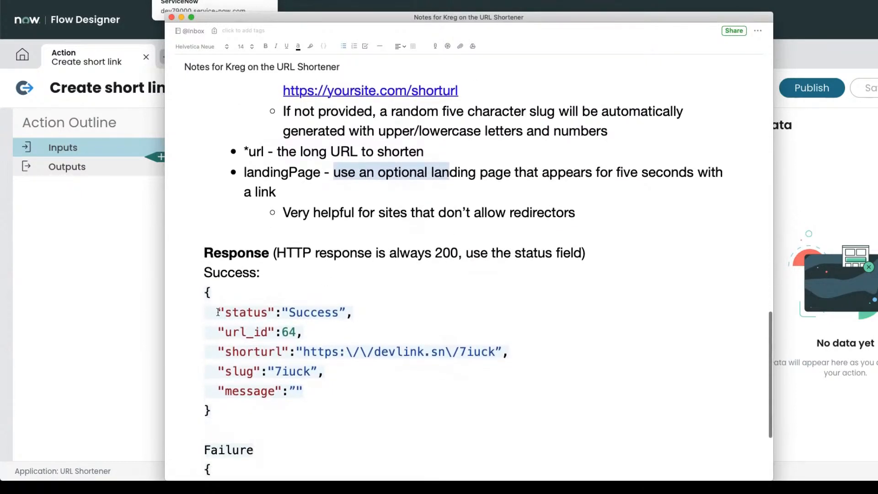
Review the status, url_id and shorturl fields in the sample success response.
left_click_drag(218, 312, 352, 306)
left_click_drag(226, 333, 328, 331)
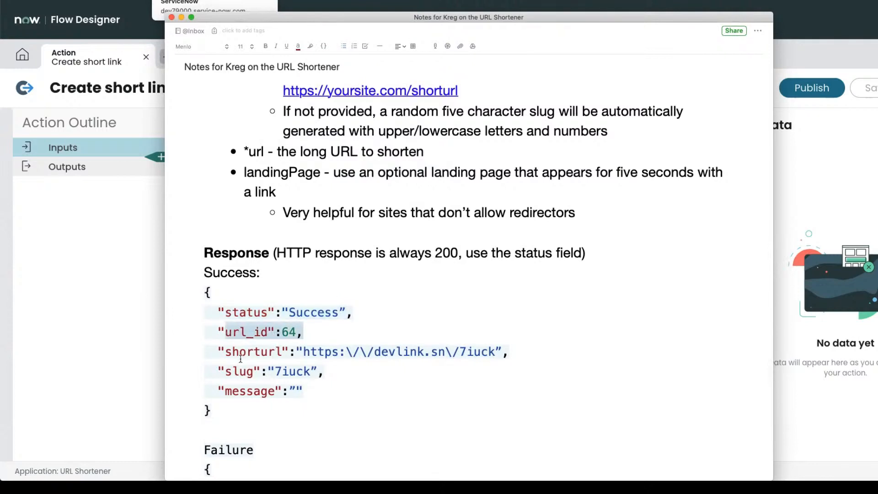
left_click_drag(239, 353, 491, 351)
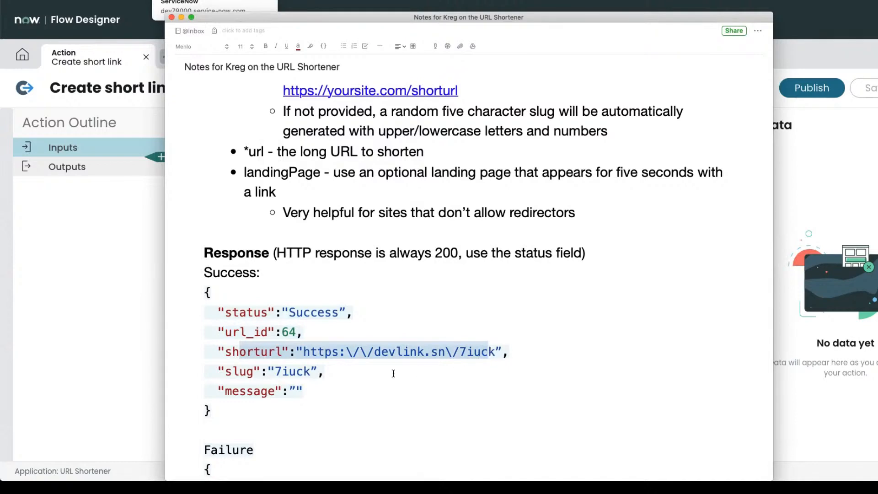
scroll(393, 374, "down", 2)
scroll(393, 374, "down", 1)
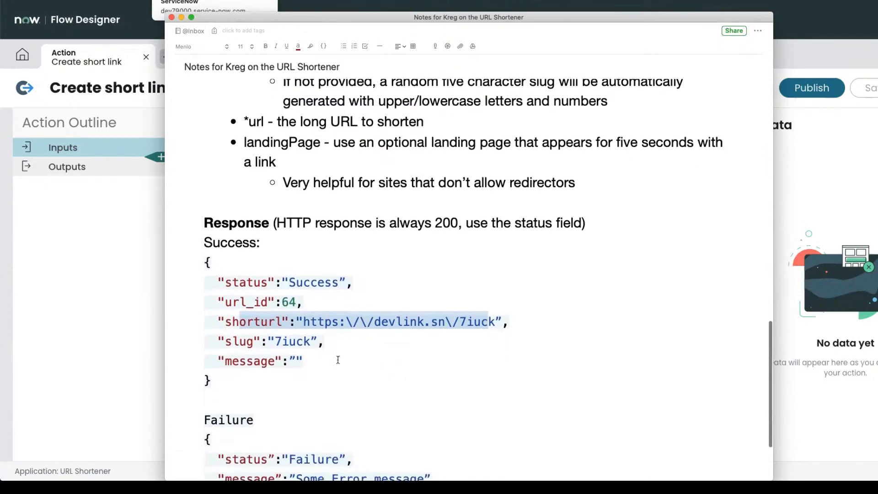
Look over the sample failure response, then return to the Create short link action.
left_click_drag(259, 343, 330, 344)
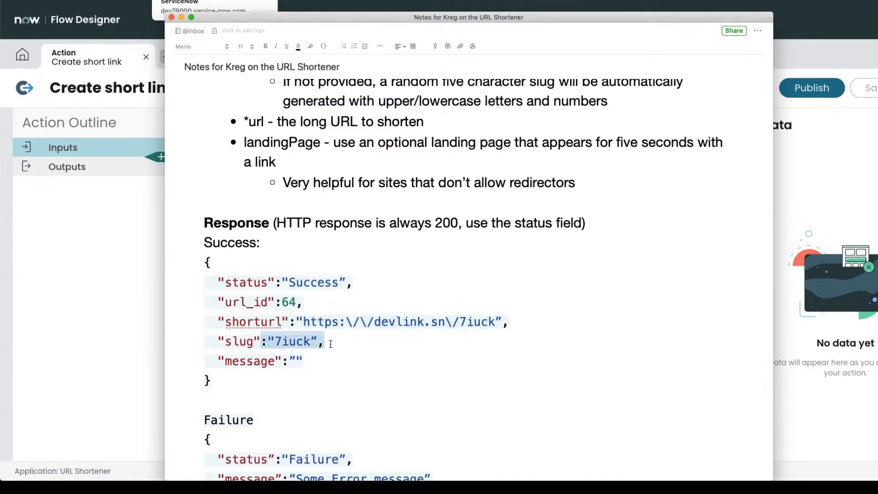
scroll(330, 344, "down", 1)
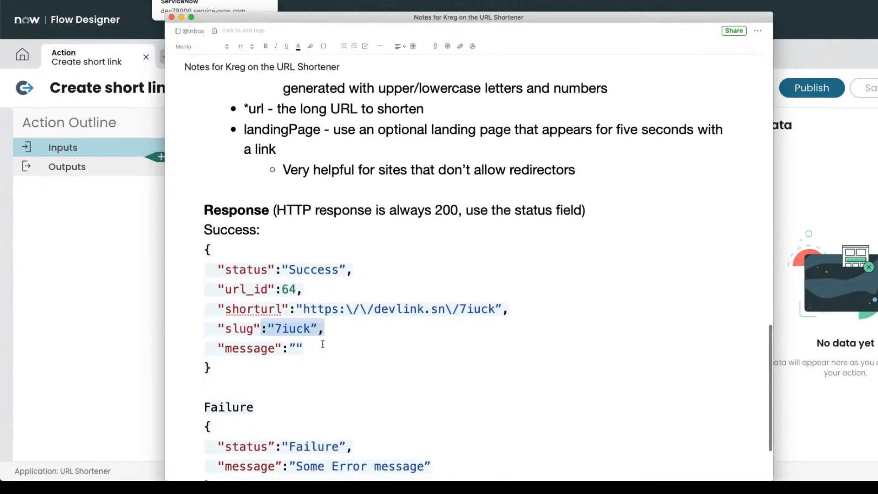
left_click_drag(275, 348, 327, 348)
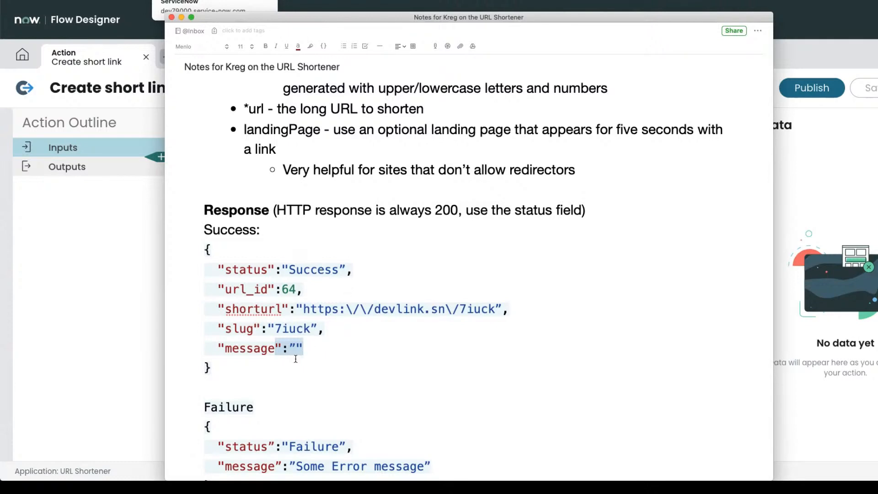
scroll(322, 348, "down", 5)
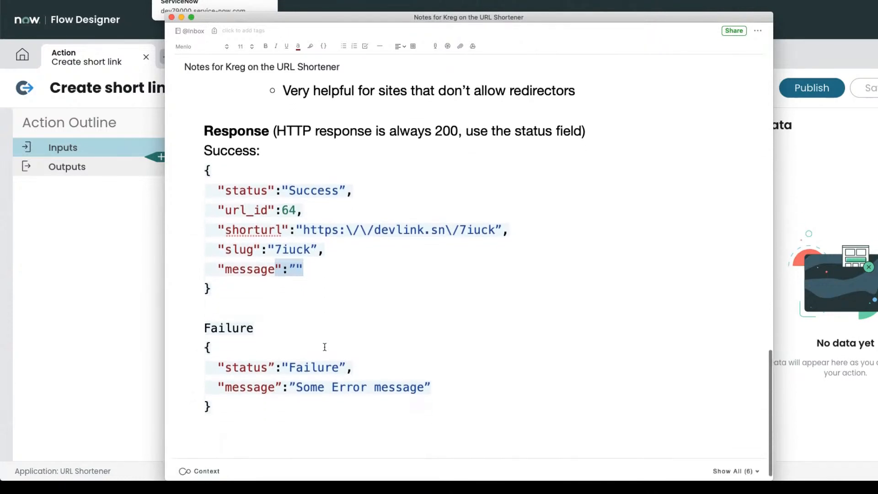
scroll(290, 363, "down", 1)
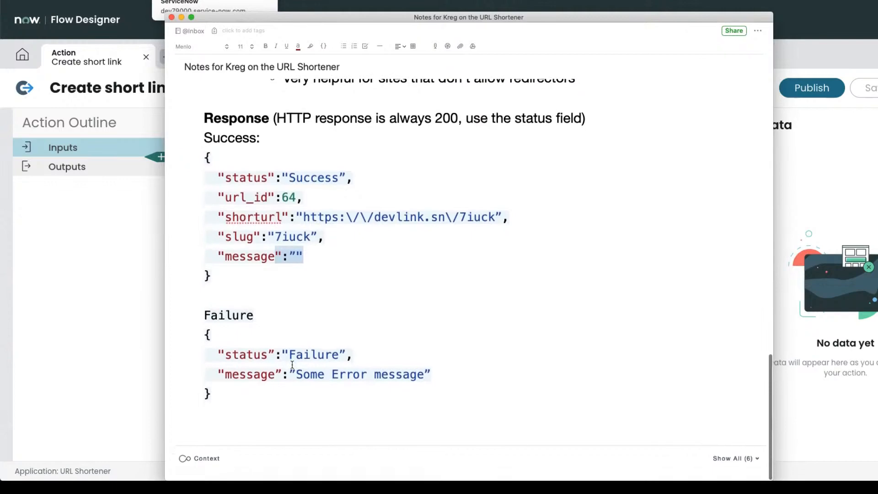
scroll(293, 365, "up", 15)
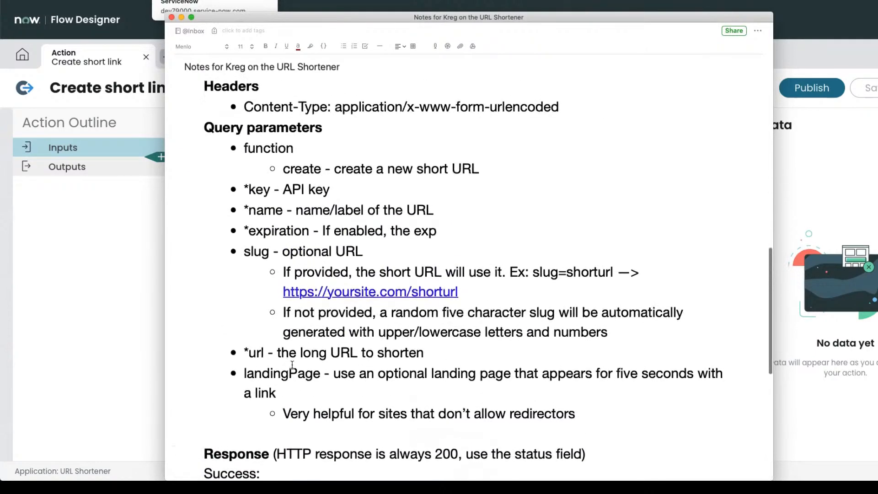
scroll(292, 365, "up", 2)
left_click(125, 314)
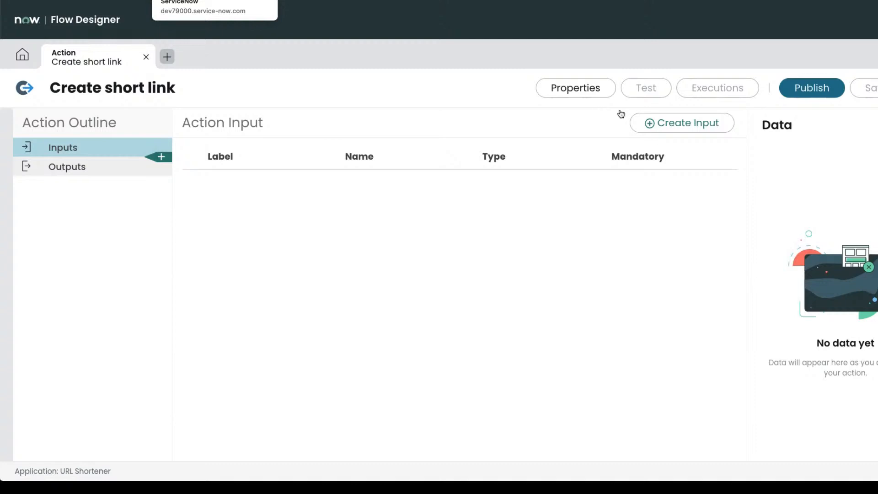
Add a first String input, labelled variable, to the Create short link action.
left_click(678, 123)
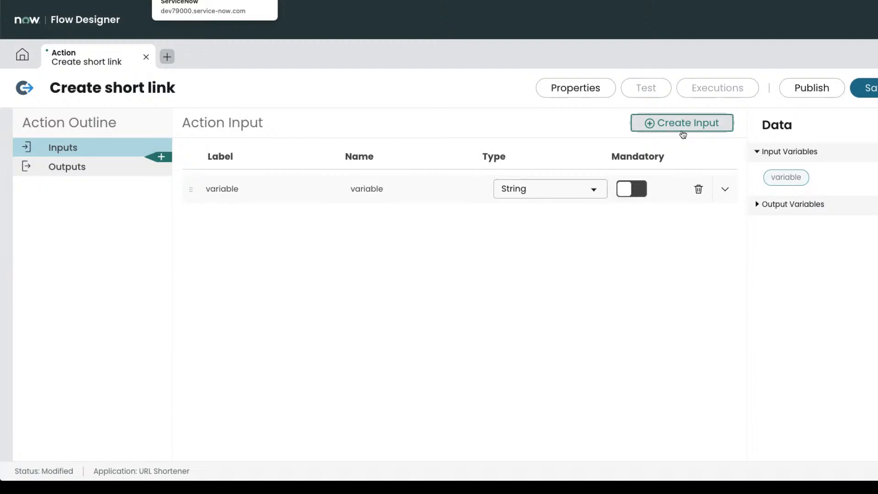
Relabel the first input 'Label' (name label) and make it mandatory.
left_click(683, 131)
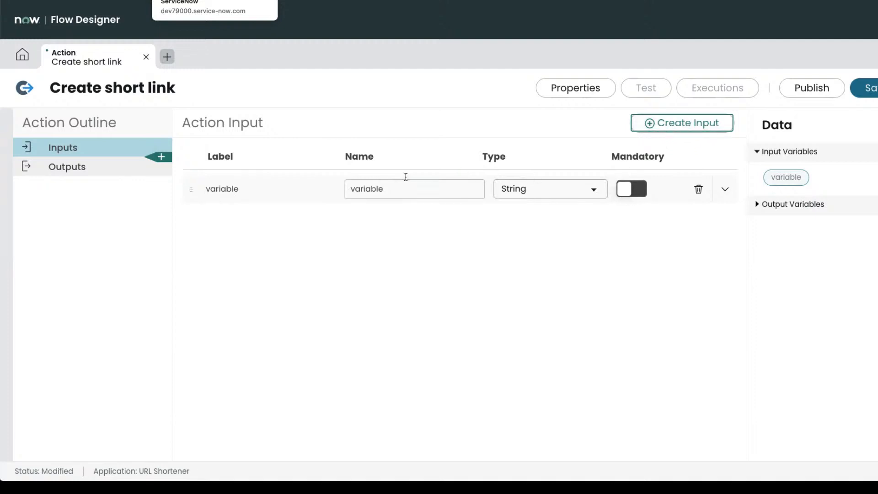
double_click(278, 193)
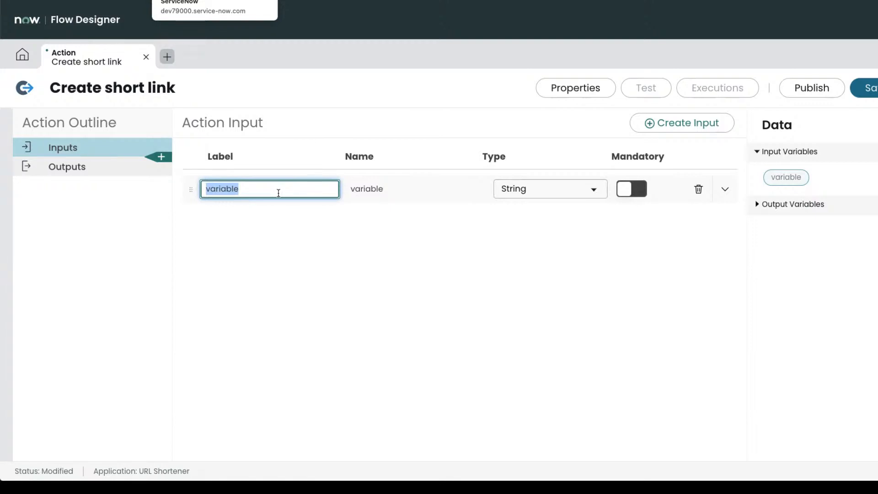
type("Label")
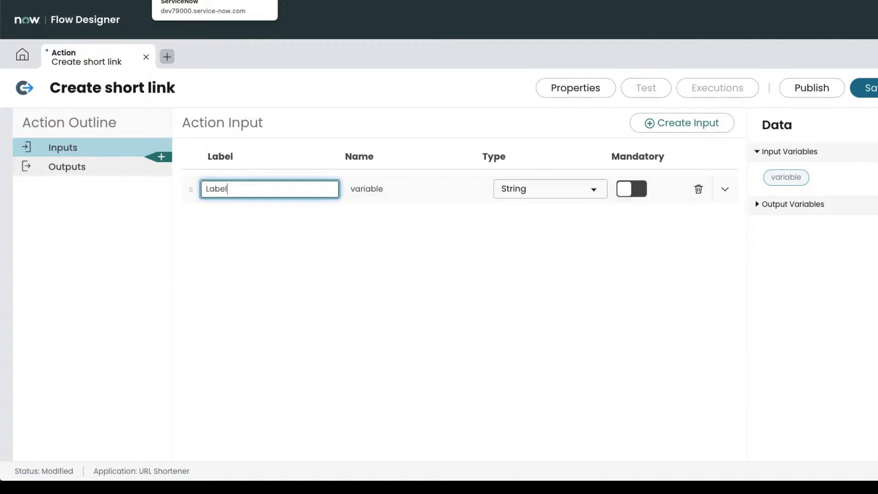
key("Tab")
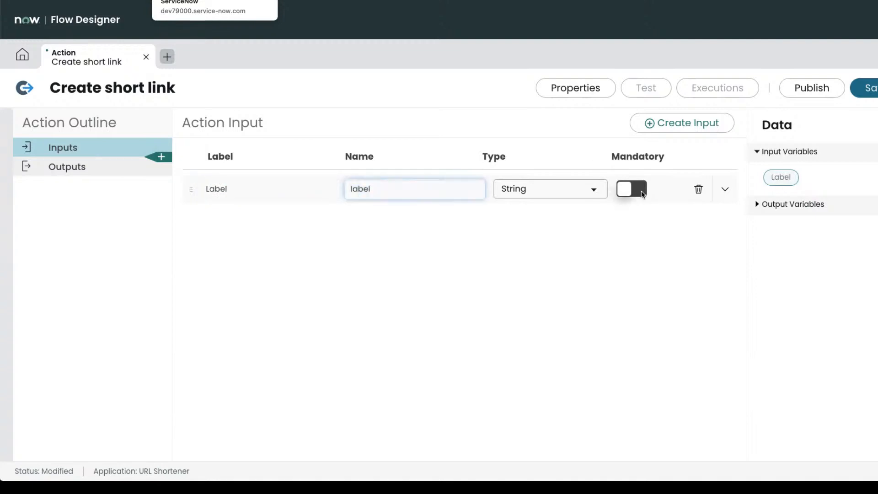
left_click(642, 190)
key("super+Tab")
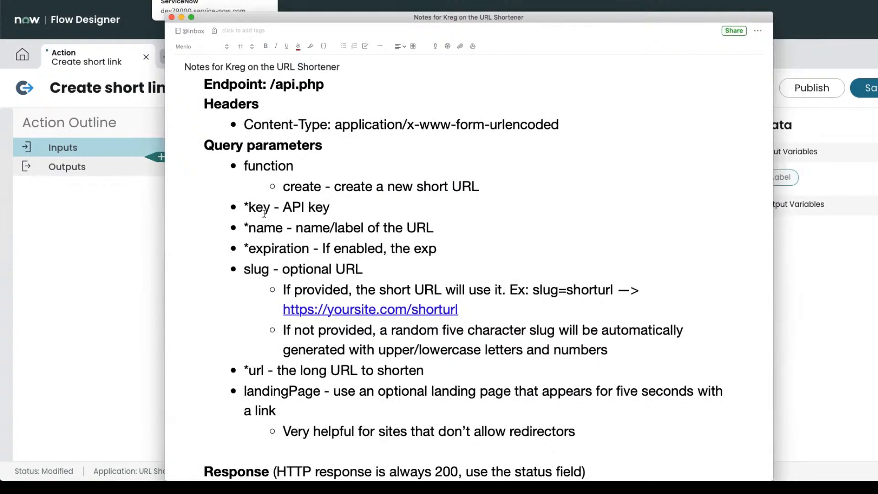
key("super+Tab")
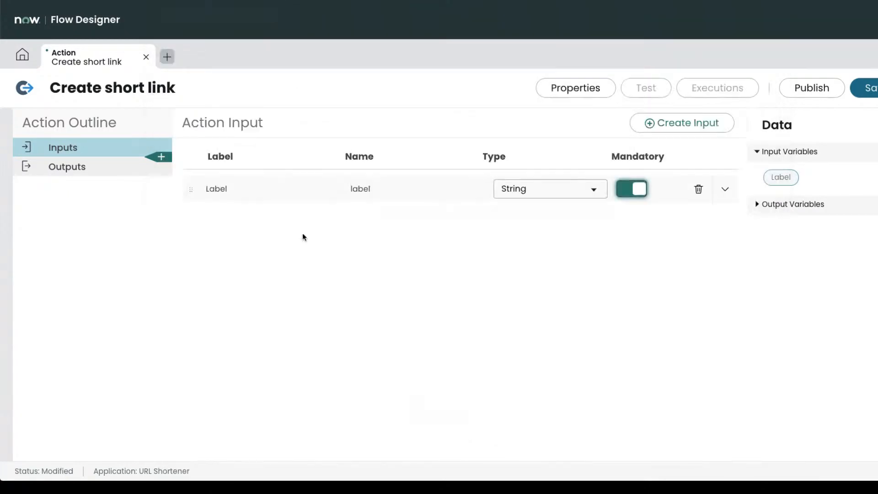
Add a second input to the action and start editing its label.
left_click(688, 136)
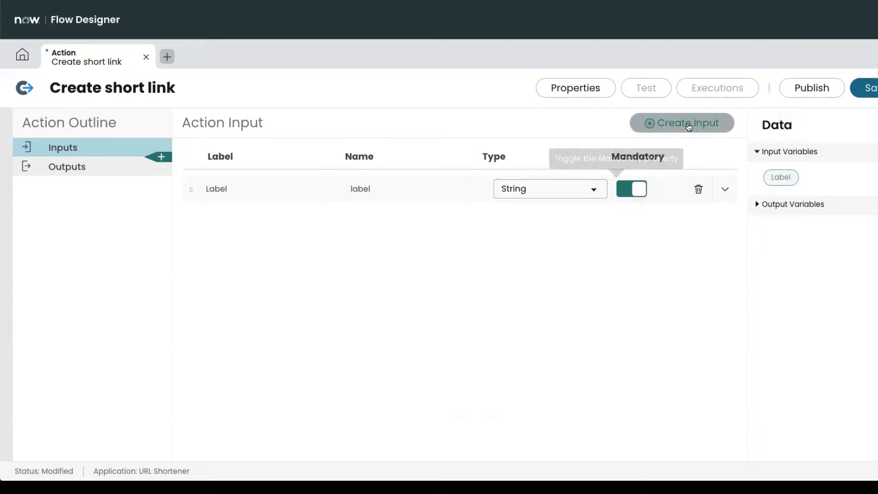
left_click(237, 220)
double_click(241, 220)
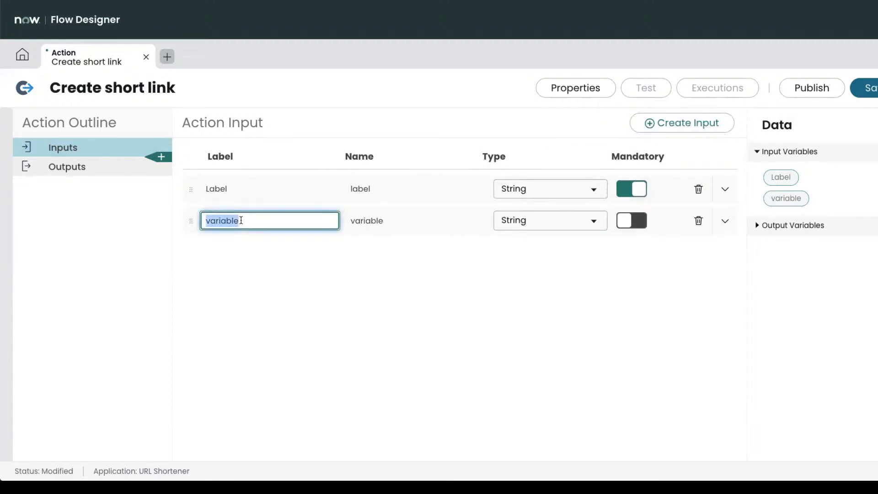
key("super+Tab")
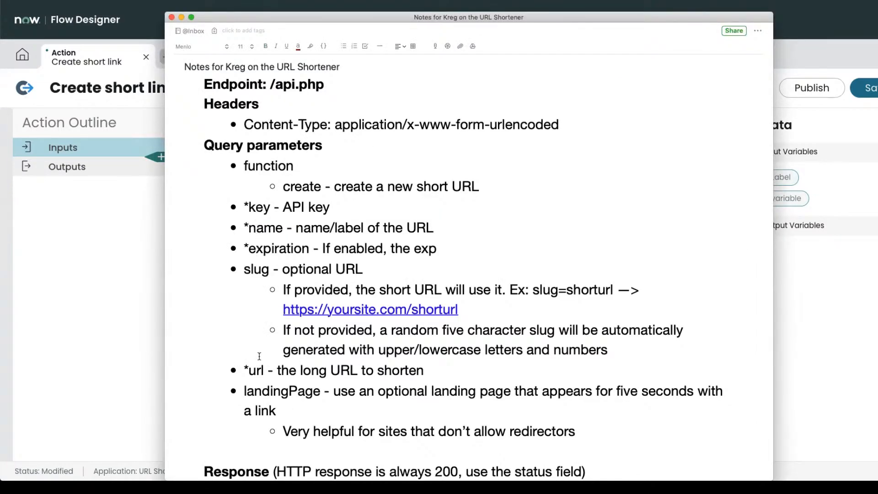
key("super+Tab")
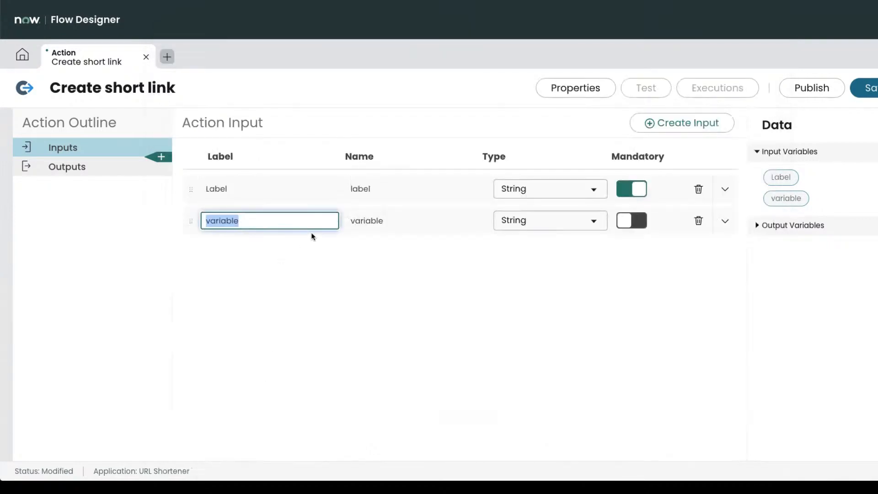
type("Name")
key("ctrl+a")
Relabel the first input 'Name' with the name 'name'.
left_click(253, 186)
type("Name")
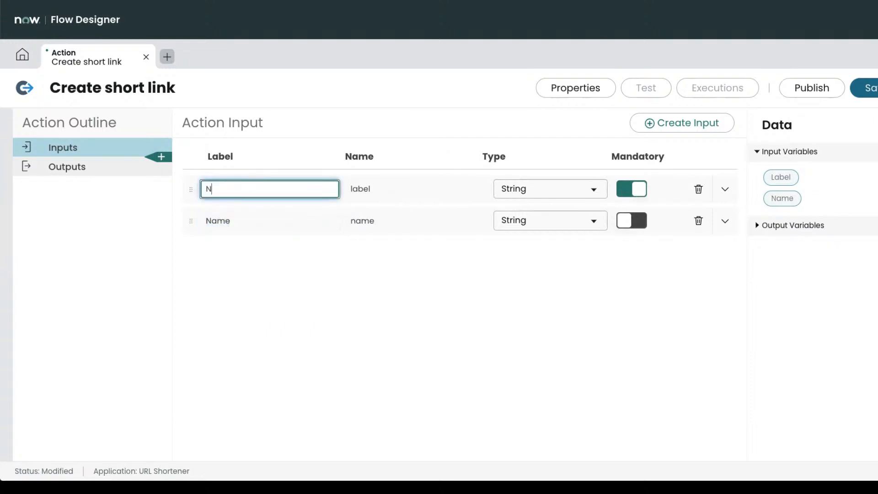
key("Tab")
type("name")
key("Tab")
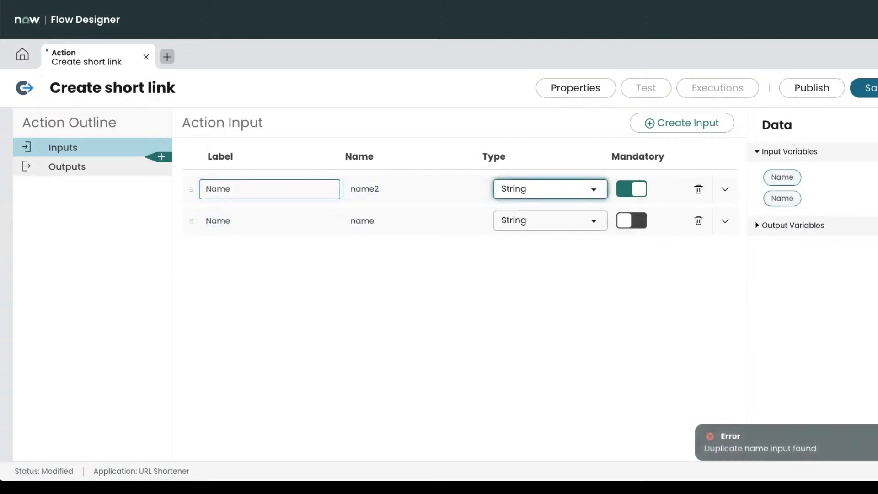
Label the second input 'Expiration'.
left_click(226, 220)
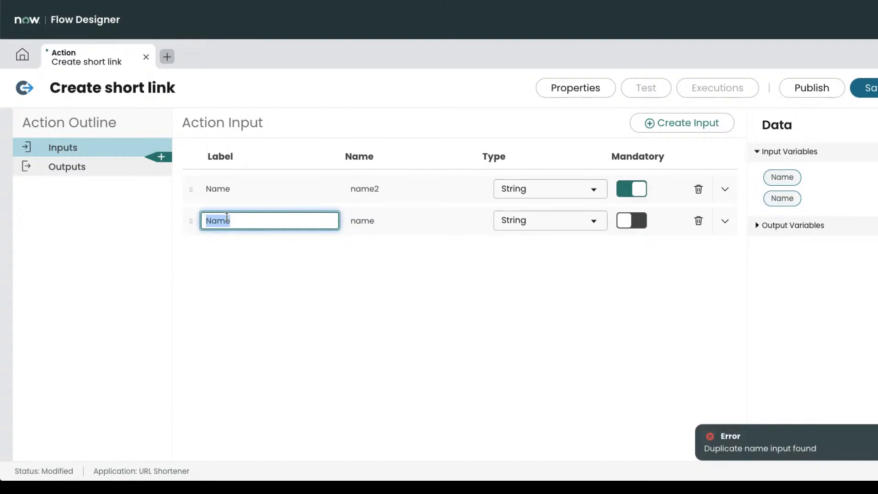
key("super+Tab")
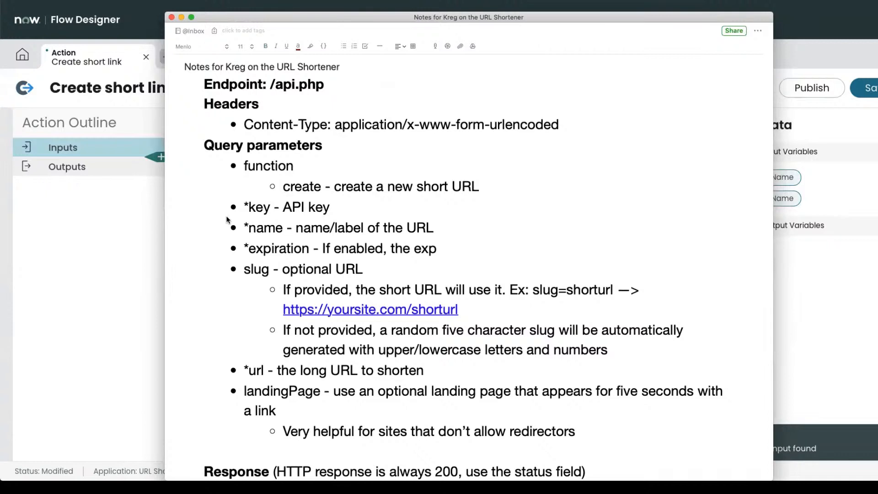
key("super+Tab")
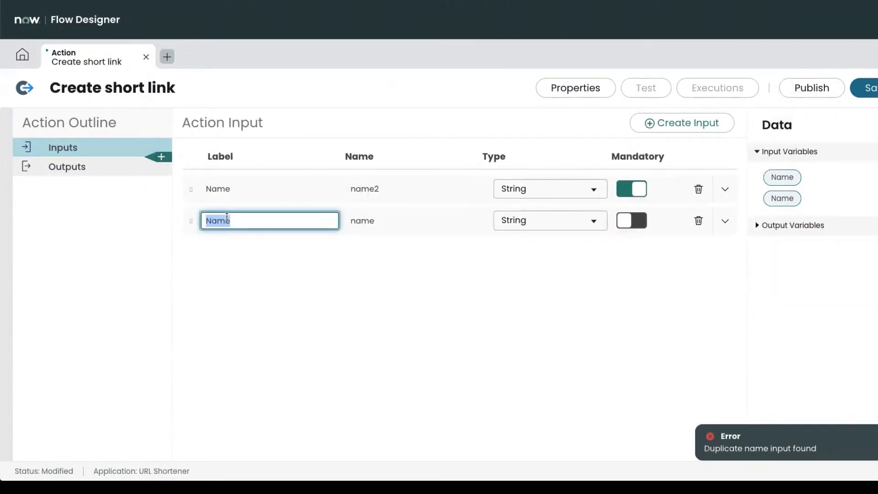
type("Expiration")
key("Tab")
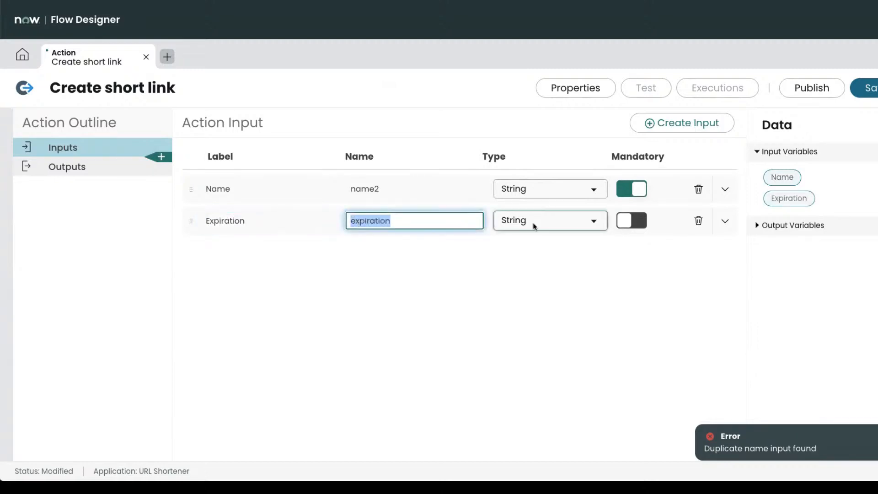
left_click(573, 230)
type("date")
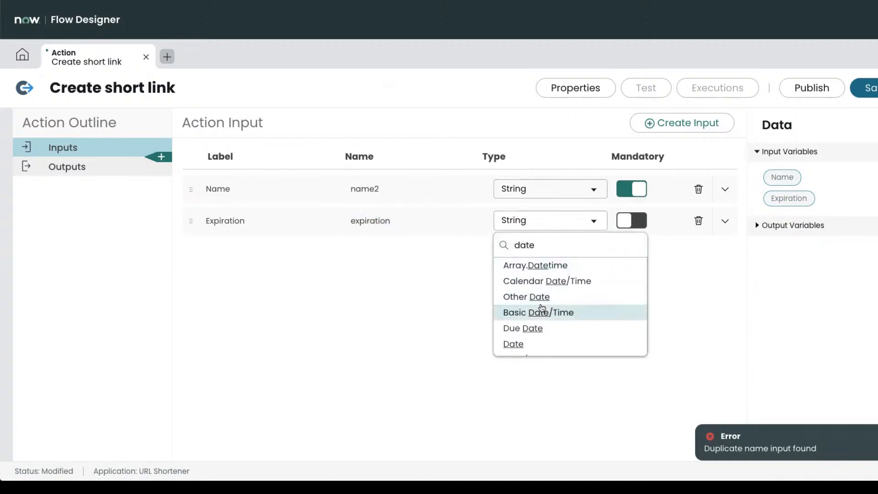
scroll(545, 316, "down", 2)
left_click(541, 333)
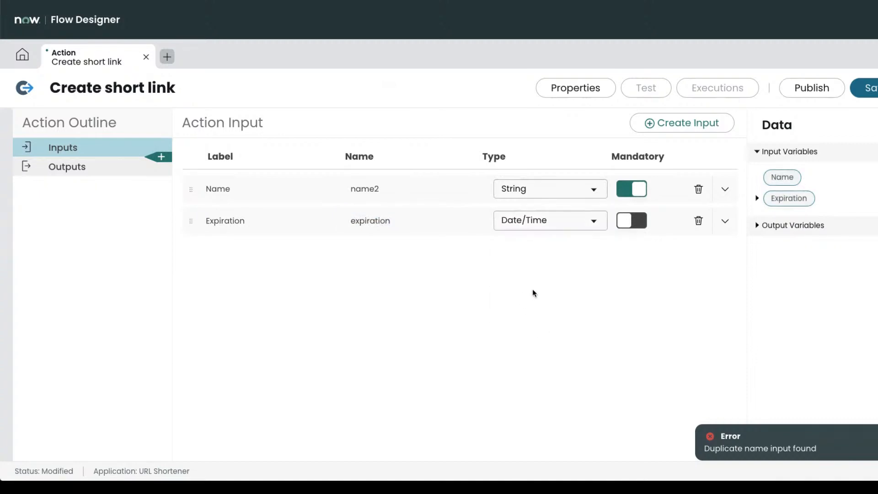
left_click(645, 221)
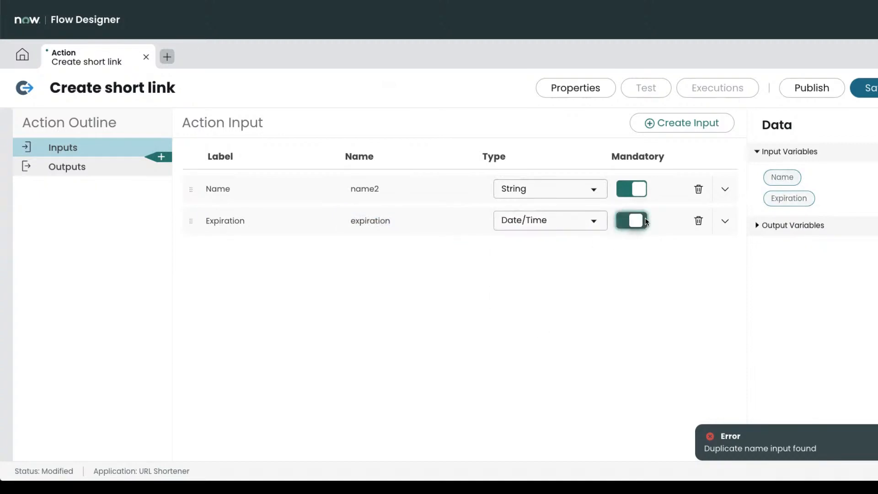
left_click(725, 221)
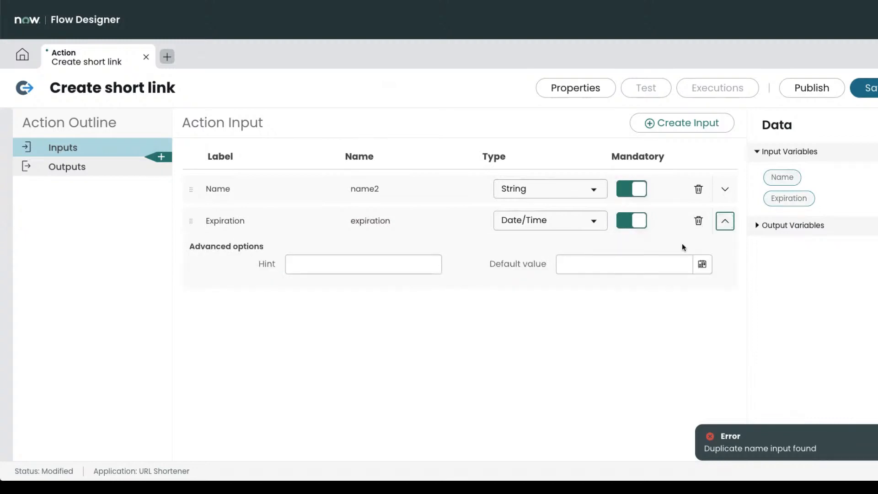
left_click(702, 265)
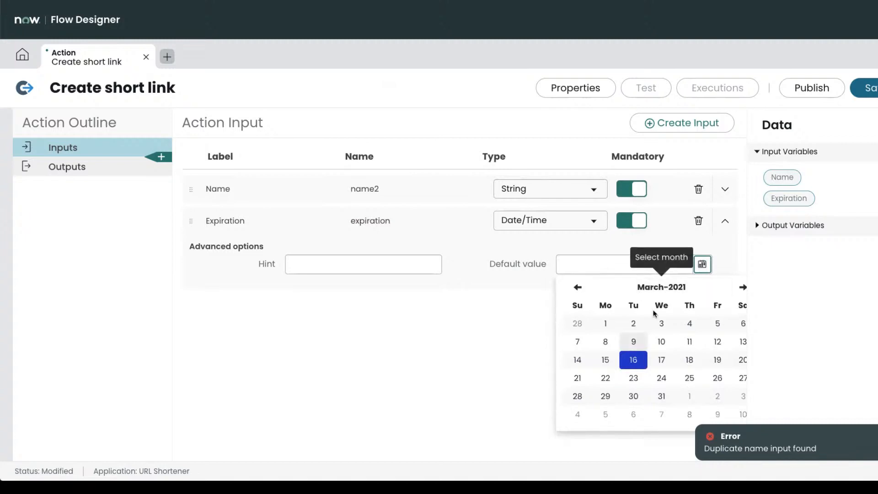
left_click(633, 359)
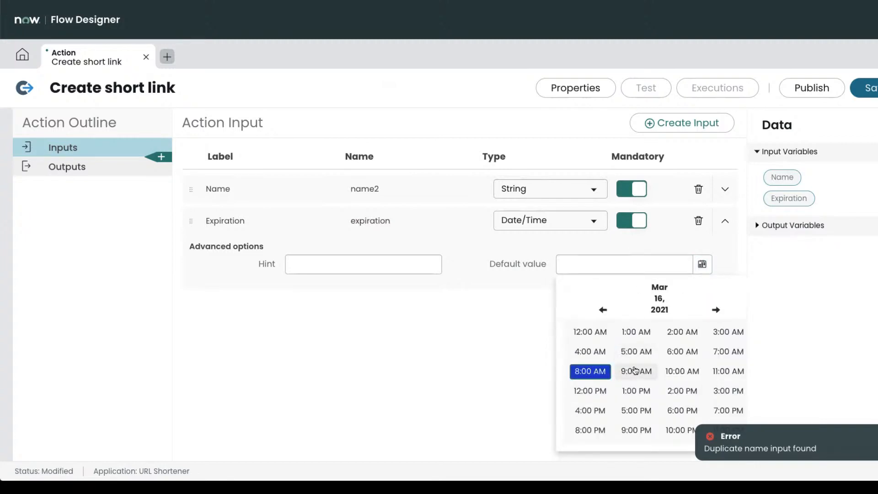
left_click(518, 322)
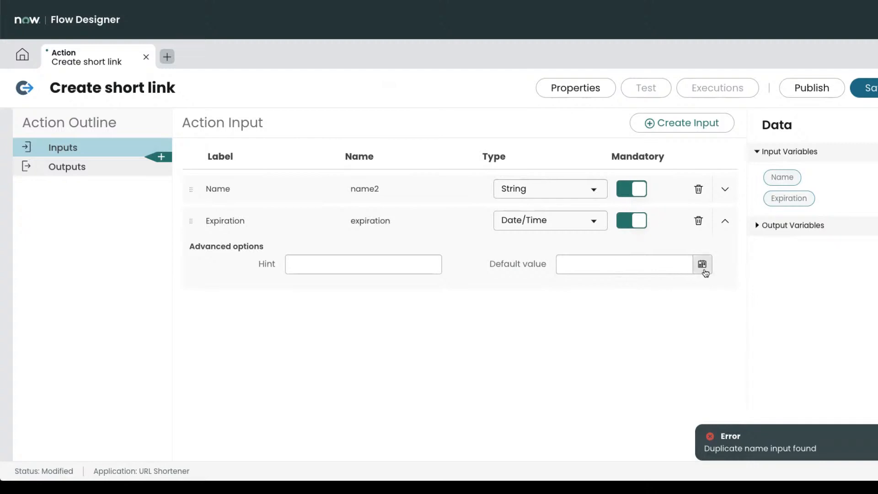
left_click(725, 221)
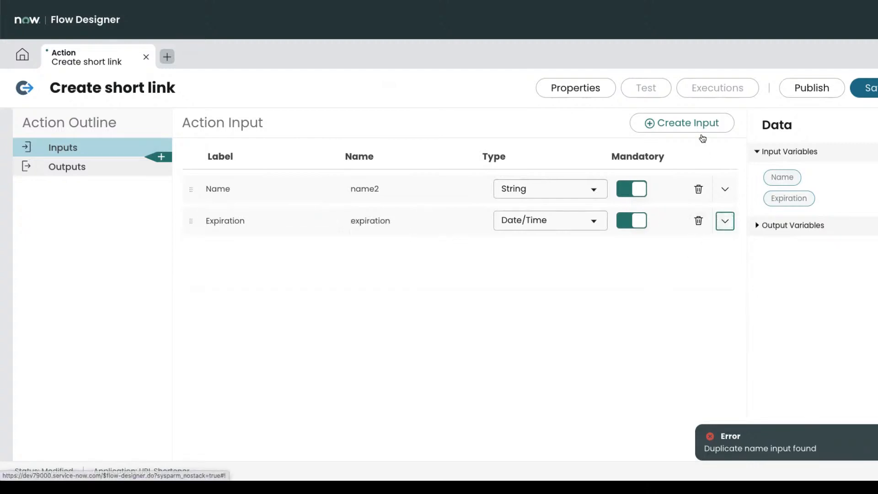
left_click(725, 221)
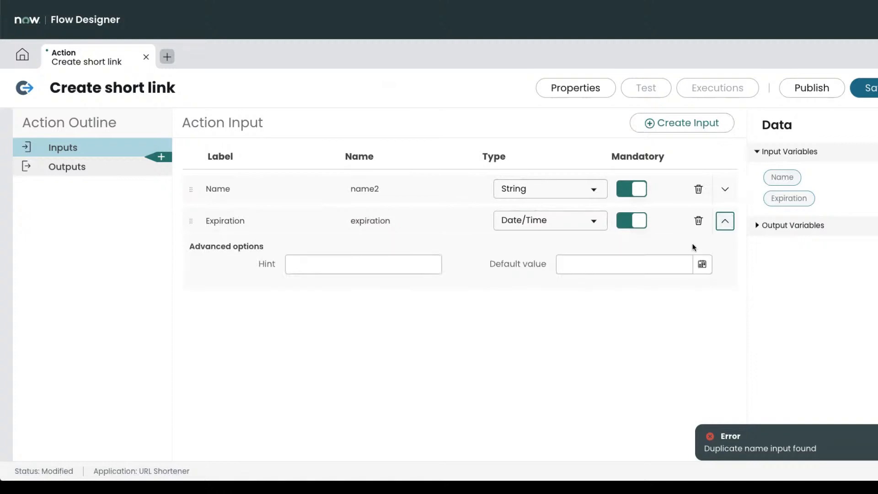
left_click(641, 262)
left_click(702, 263)
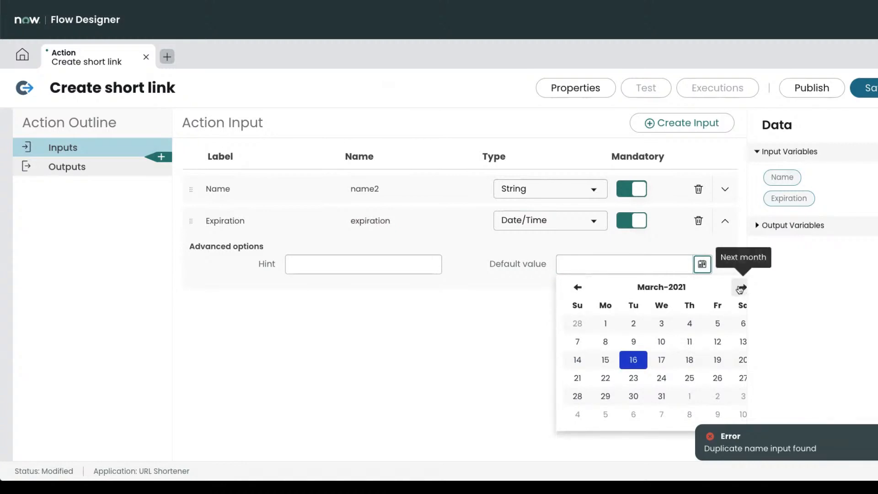
left_click(461, 290)
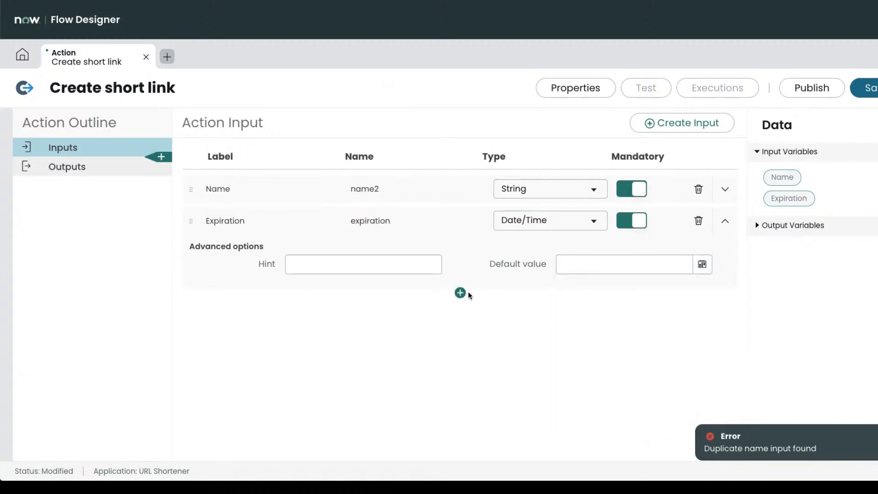
left_click(725, 221)
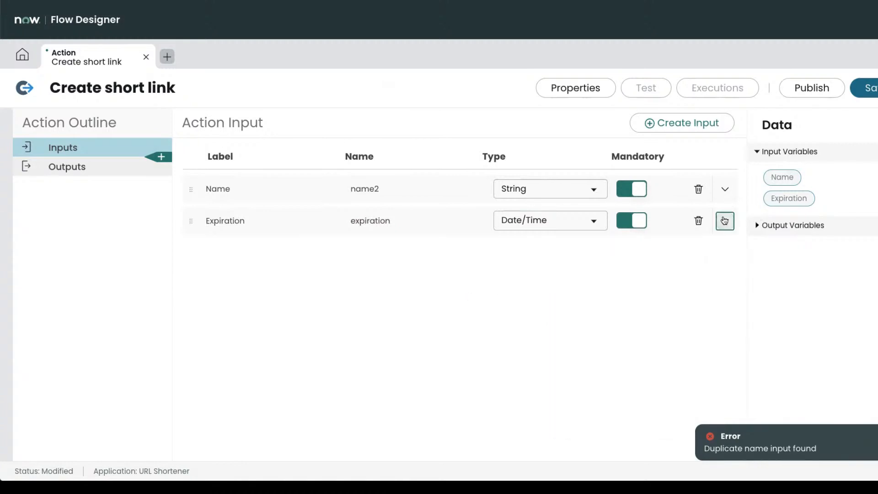
Add a mandatory input labelled 'URL' with data type URL.
left_click(712, 126)
left_click(243, 250)
double_click(244, 252)
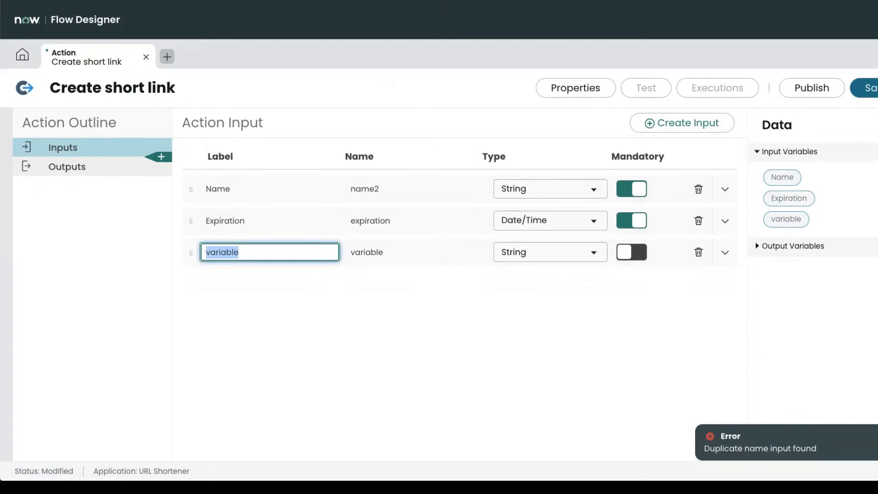
type("URL")
key("Tab")
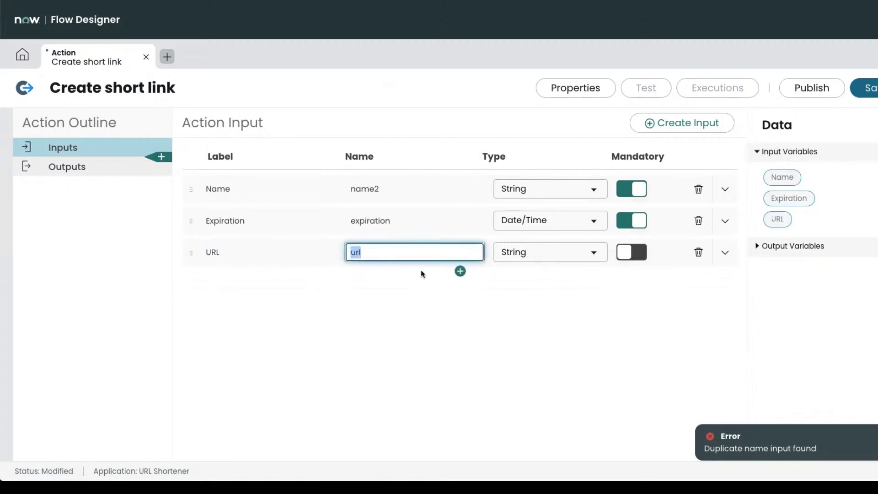
left_click(528, 253)
type("url")
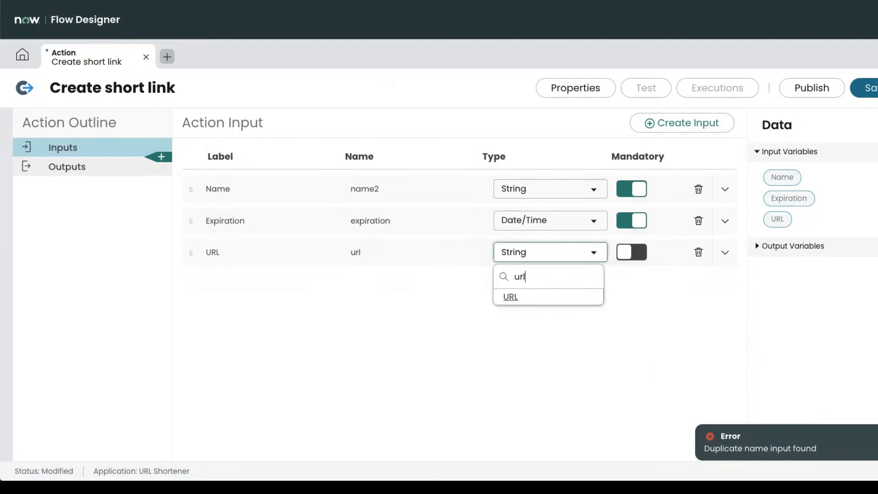
left_click(526, 298)
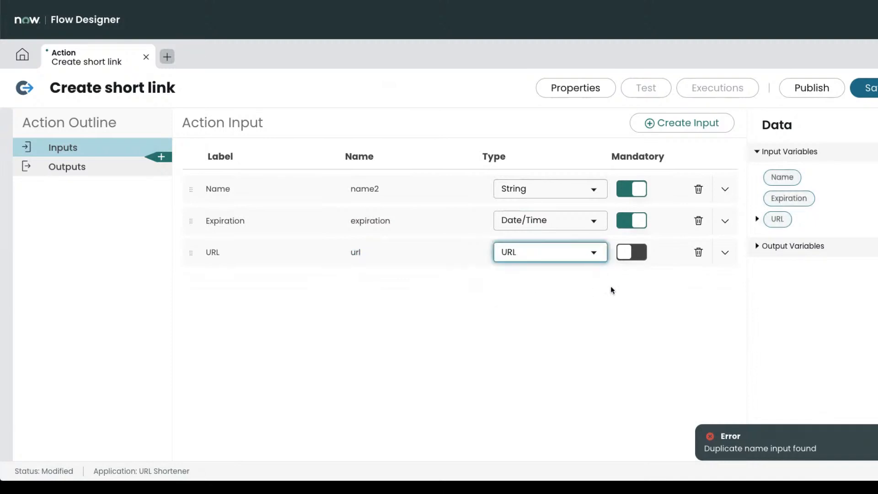
left_click(631, 252)
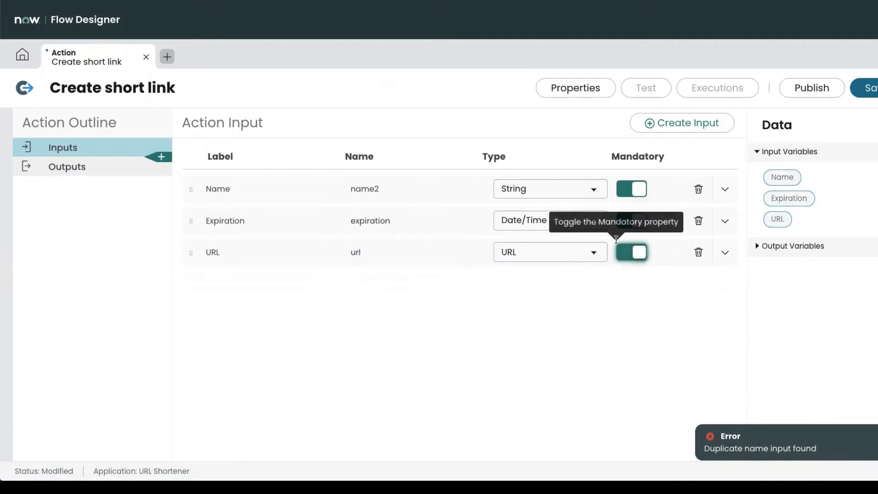
Rename the URL input to 'Target URL' and add another input labelled 'Slug'.
left_click(673, 122)
double_click(262, 283)
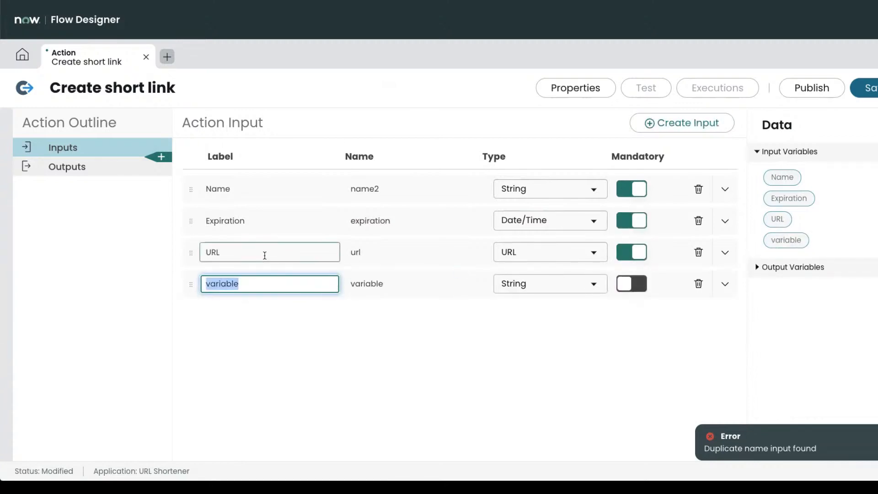
double_click(250, 254)
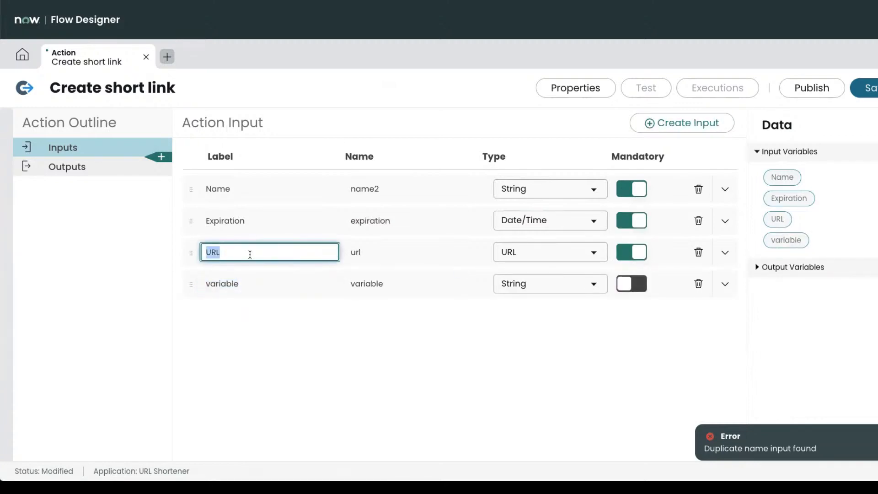
type("Target URL")
key("Tab")
left_click(255, 284)
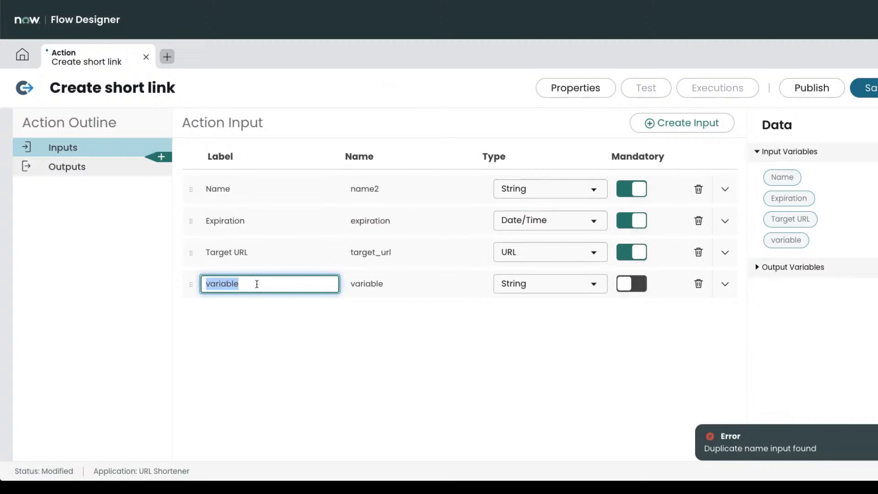
type("Slug")
key("Tab")
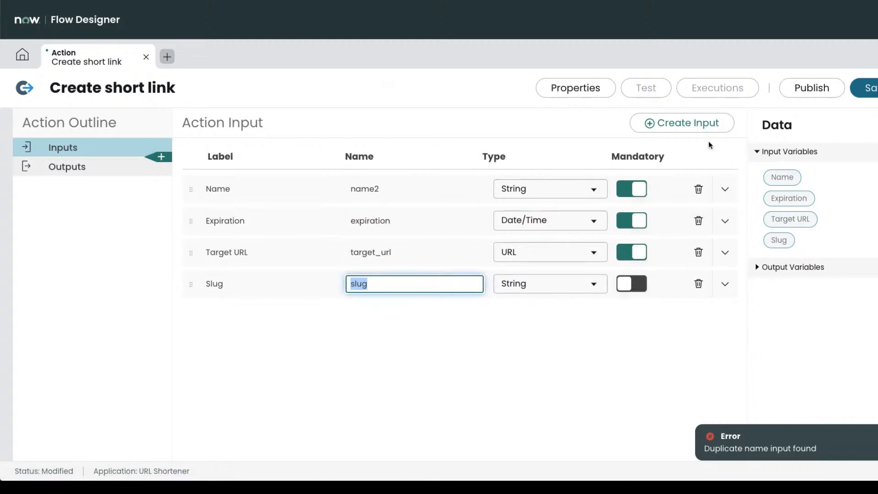
Add a fifth input labelled 'Landing page' with type Choice.
left_click(701, 127)
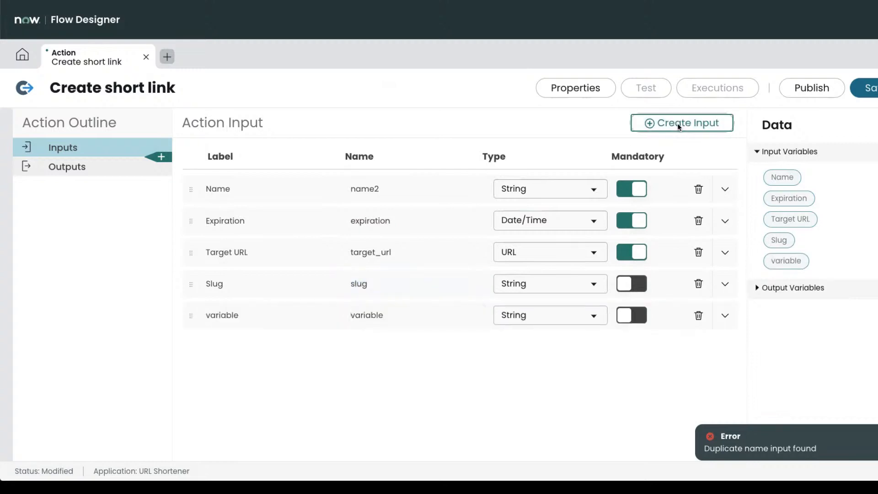
left_click(248, 314)
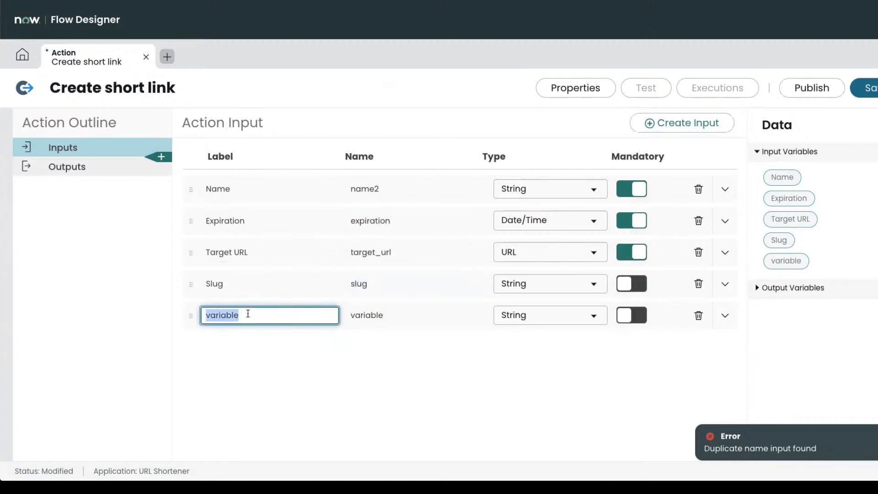
type("Landing page")
key("Tab")
left_click(539, 316)
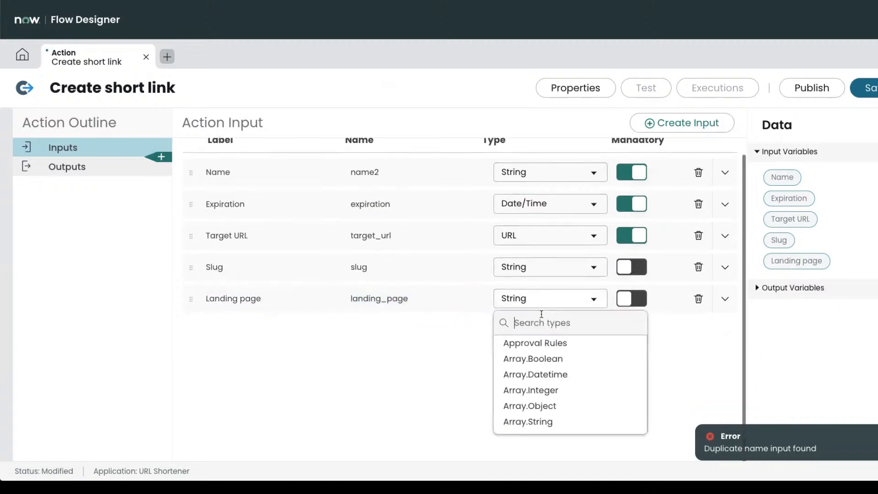
type("choi")
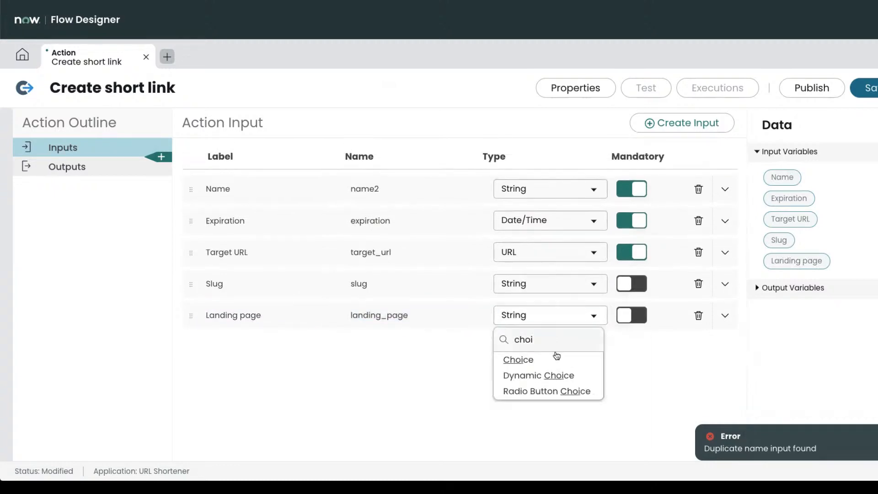
left_click(553, 364)
scroll(626, 339, "down", 1)
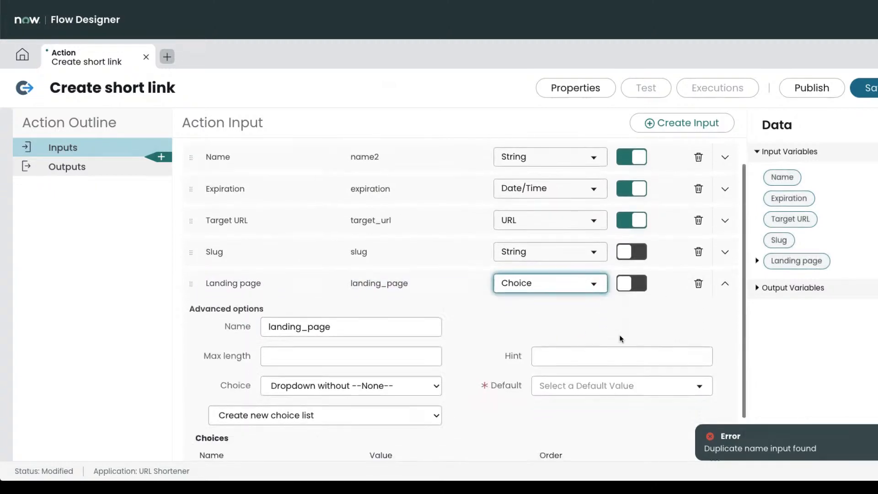
scroll(506, 394, "down", 1)
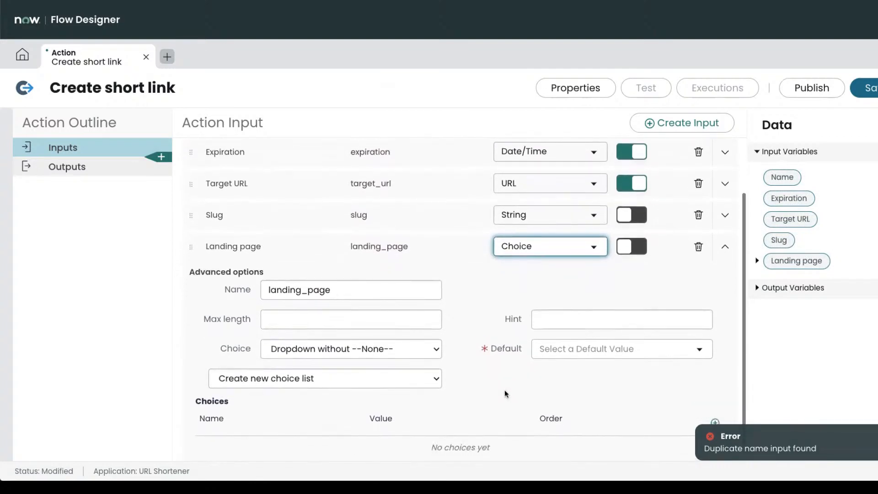
scroll(506, 394, "down", 1)
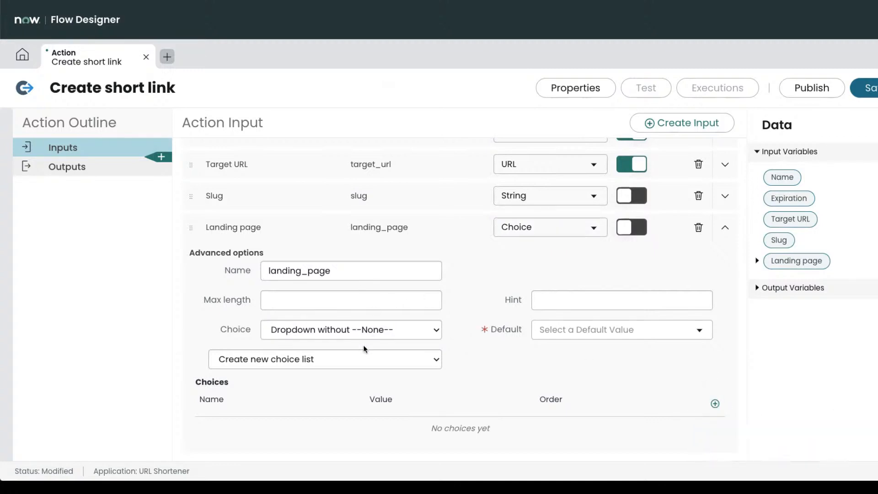
Source Landing page choices from the Link table's Landing page field, default Yes, and save.
left_click(348, 360)
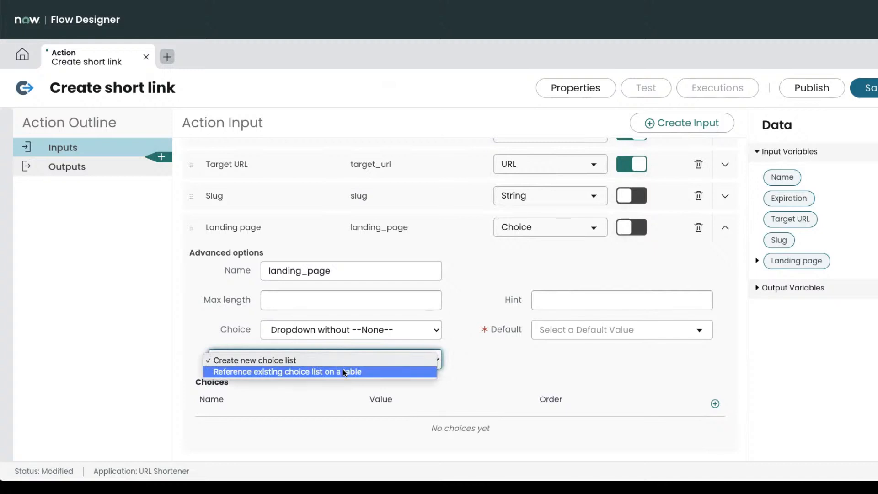
left_click(345, 371)
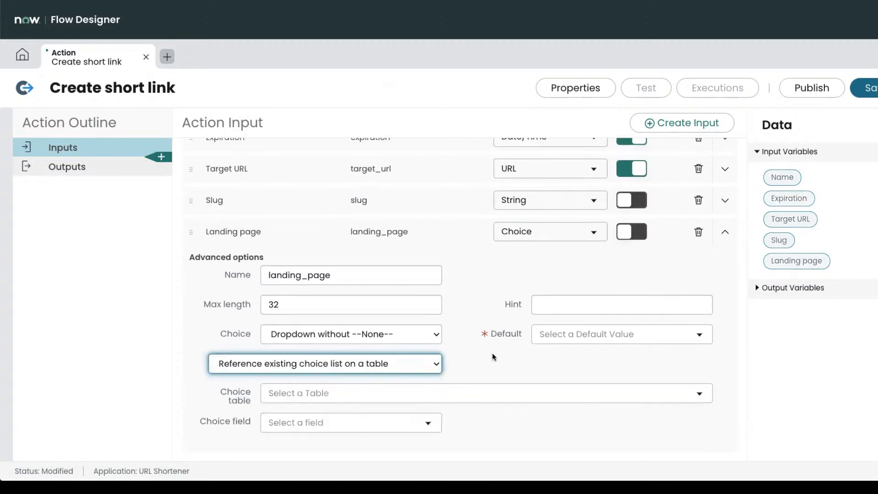
left_click(425, 394)
type("link")
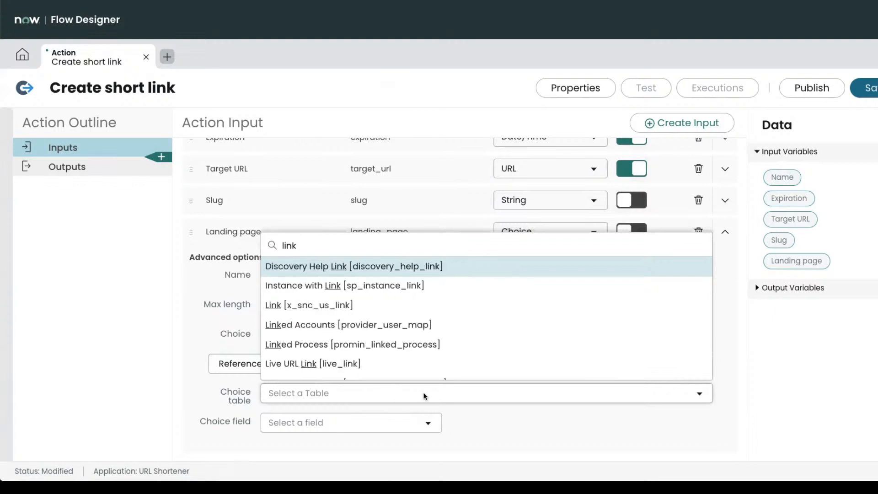
left_click(342, 306)
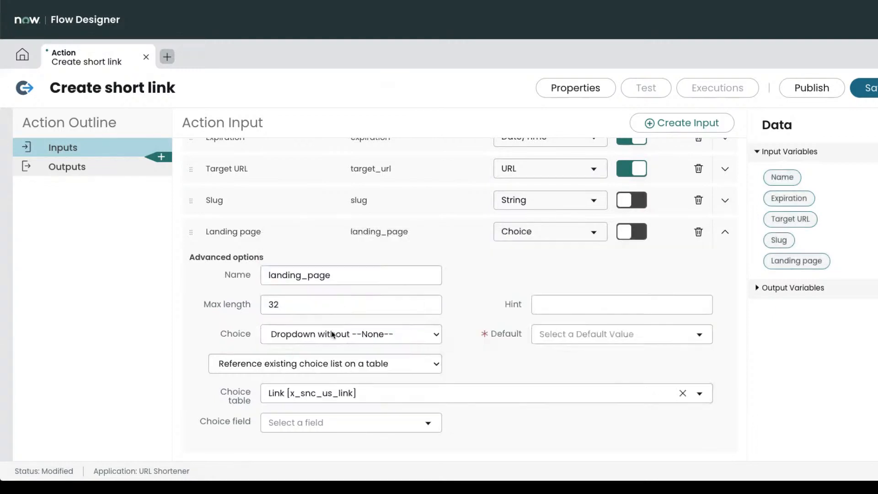
left_click(322, 423)
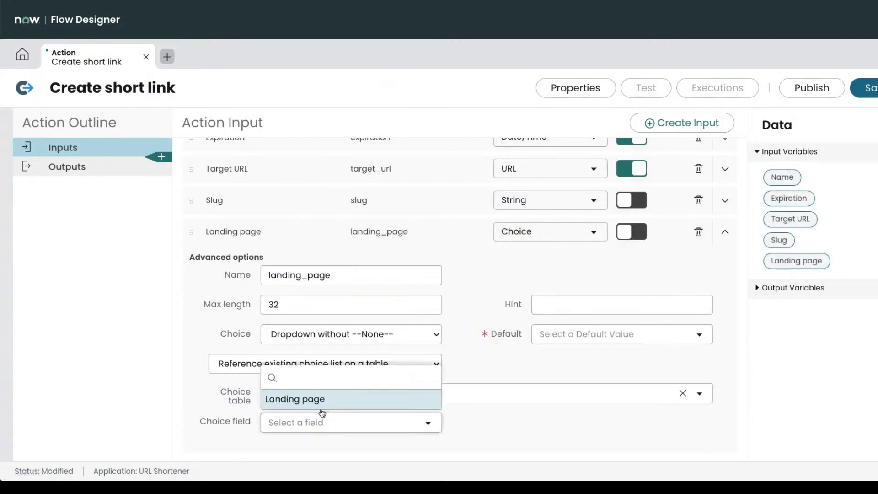
left_click(325, 404)
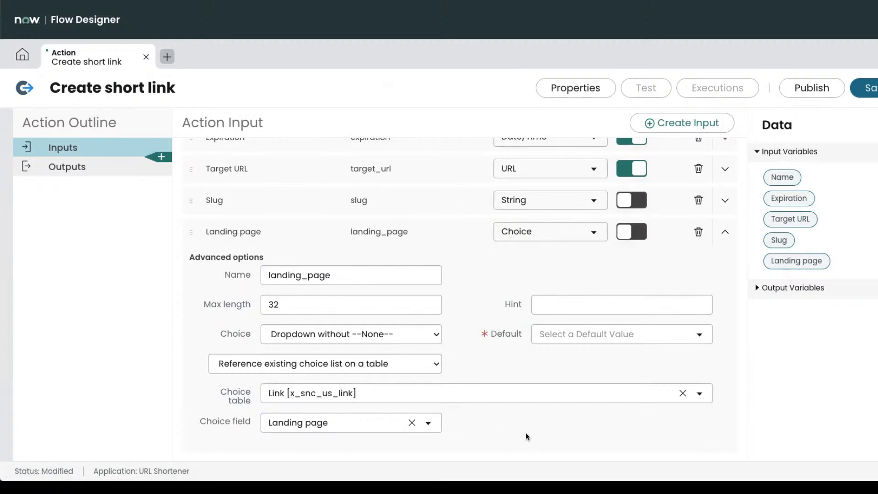
left_click(669, 335)
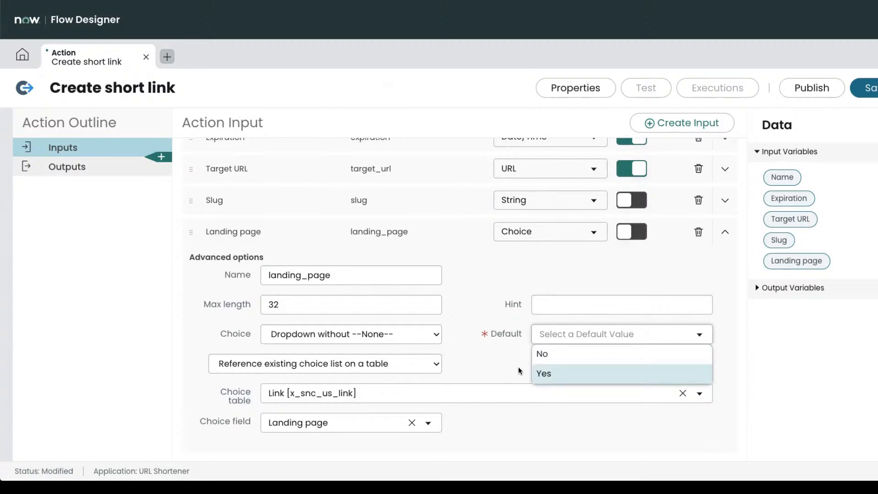
left_click(503, 341)
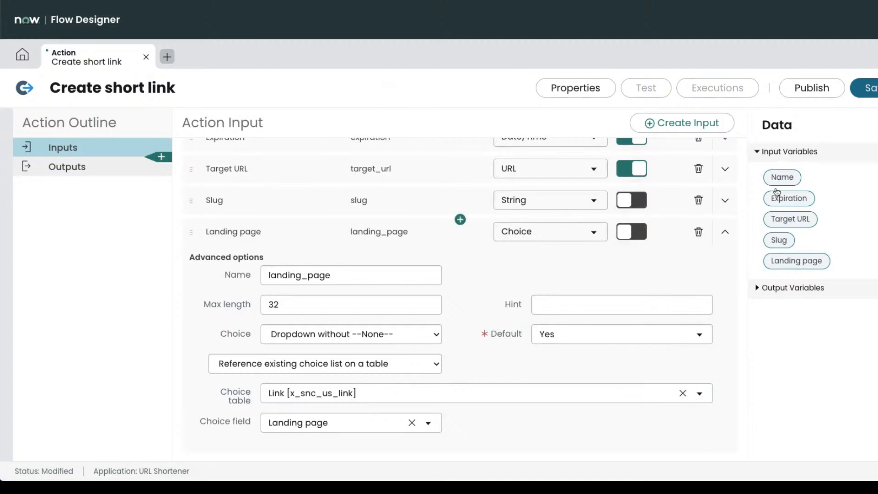
left_click(864, 88)
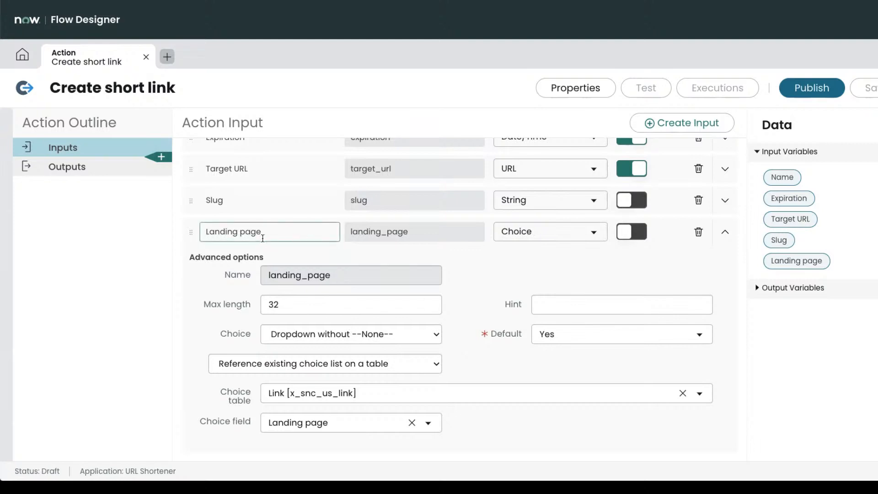
Relabel the Landing page input 'Use landing page', keeping the name landing_page.
left_click(205, 232)
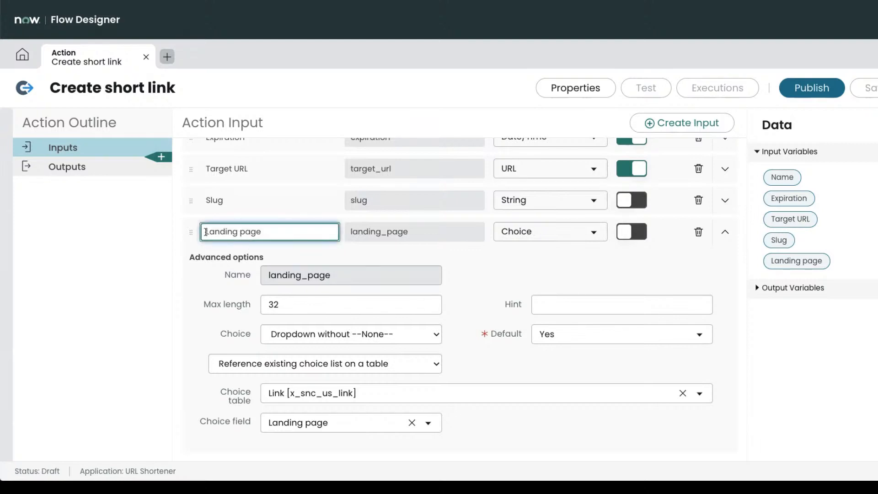
type("Use")
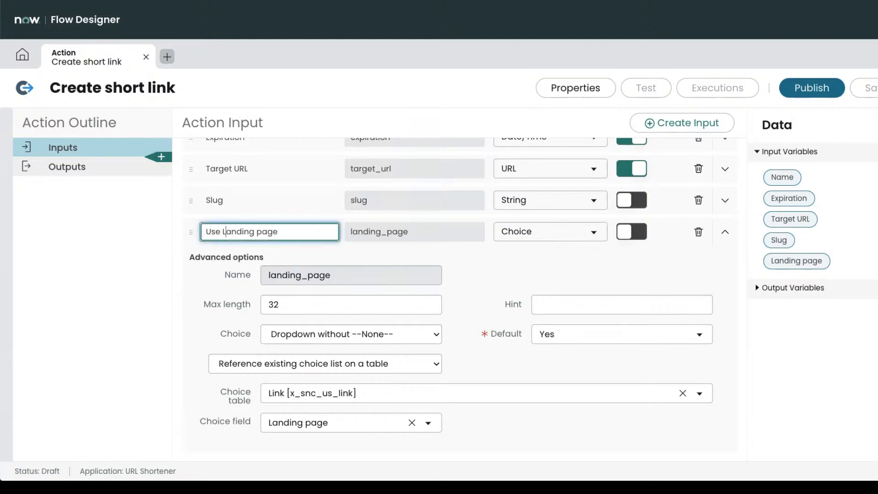
key("BackSpace")
type("l")
key("Tab")
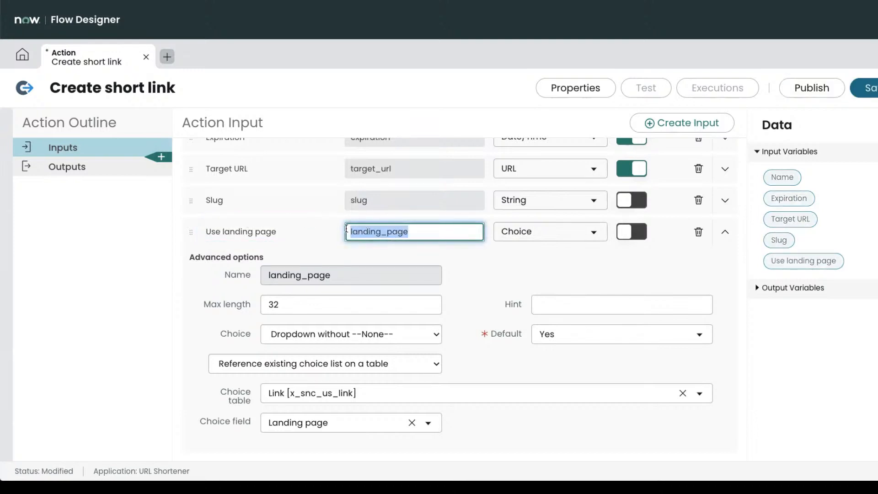
left_click(348, 231)
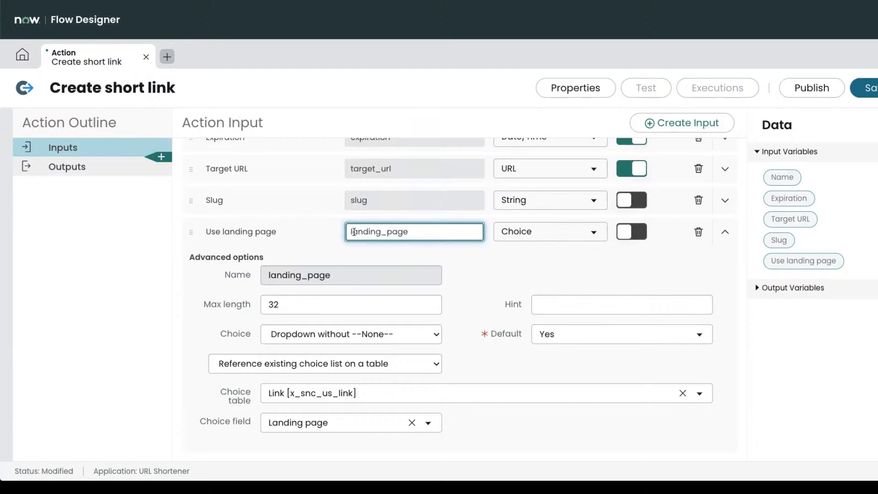
left_click(725, 232)
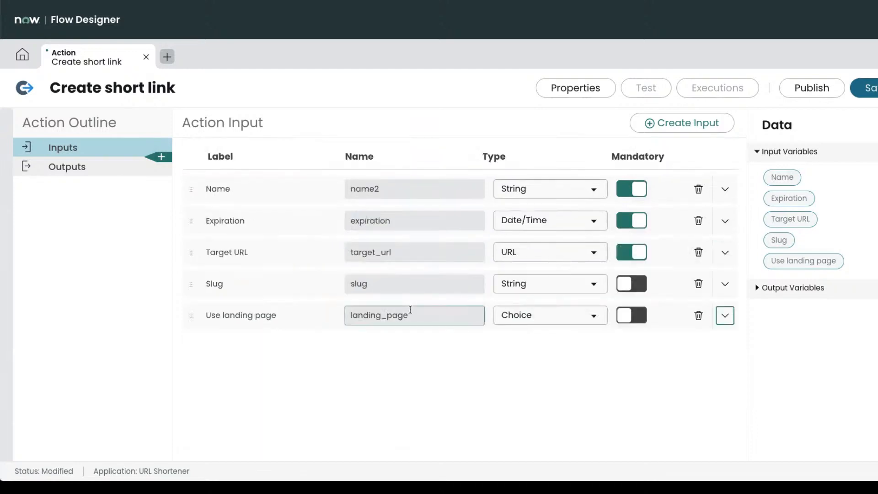
left_click(392, 318)
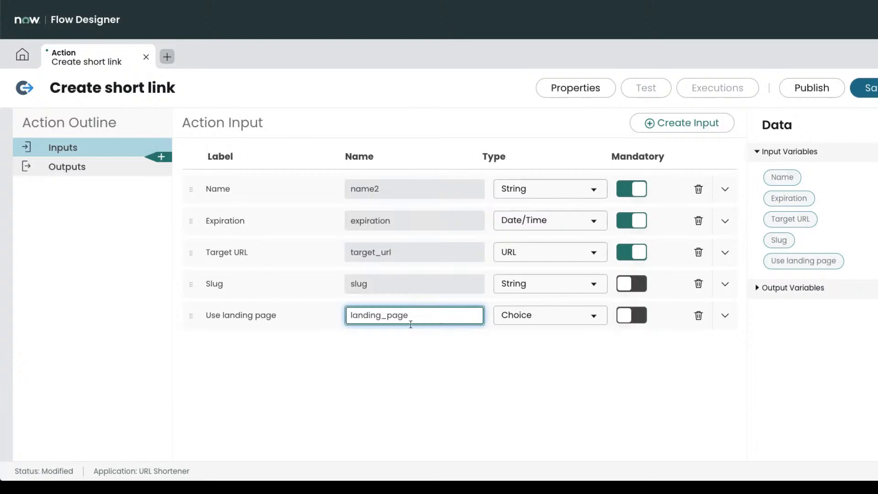
left_click(143, 332)
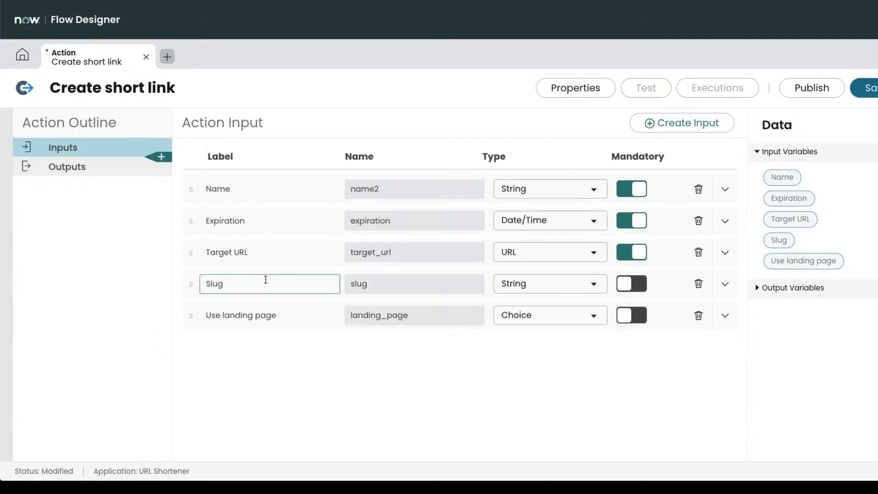
Check the URL Shortener API notes, then save the Create short link action.
key("super+Tab")
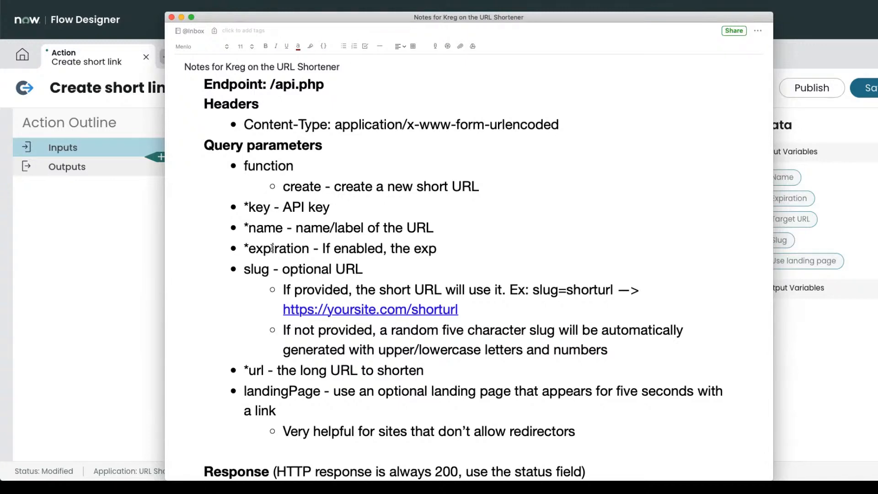
scroll(256, 345, "down", 2)
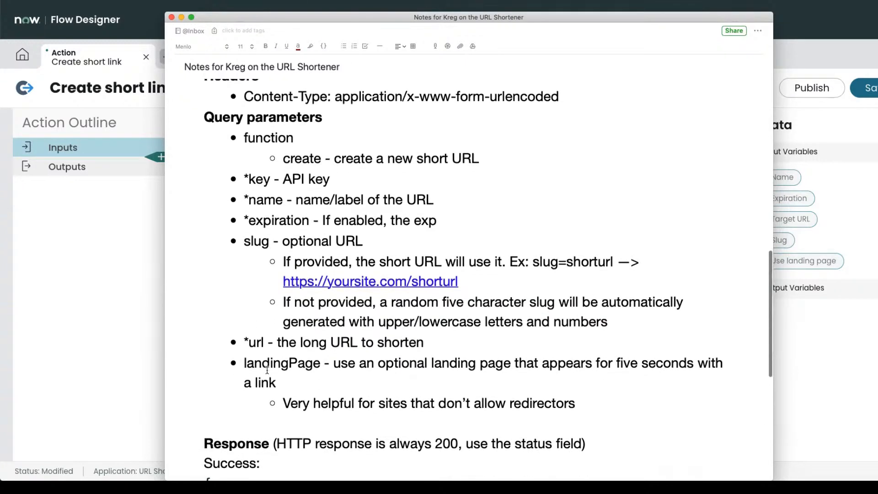
key("super+Tab")
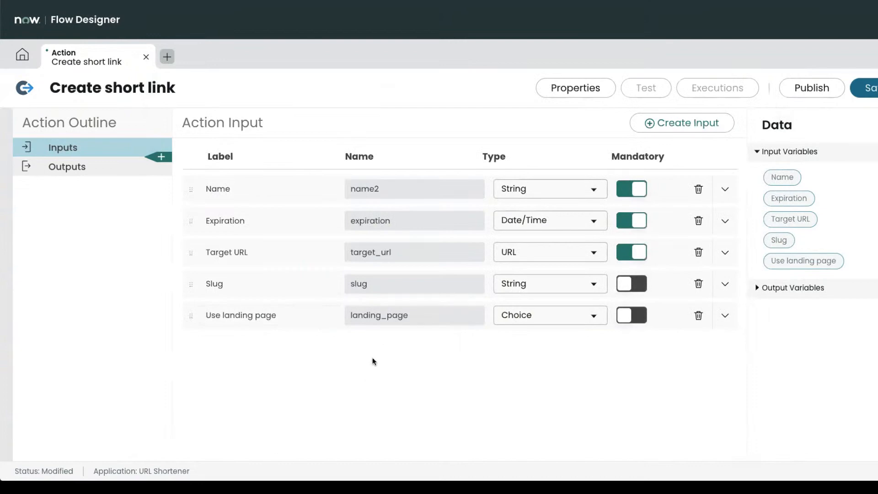
left_click(875, 88)
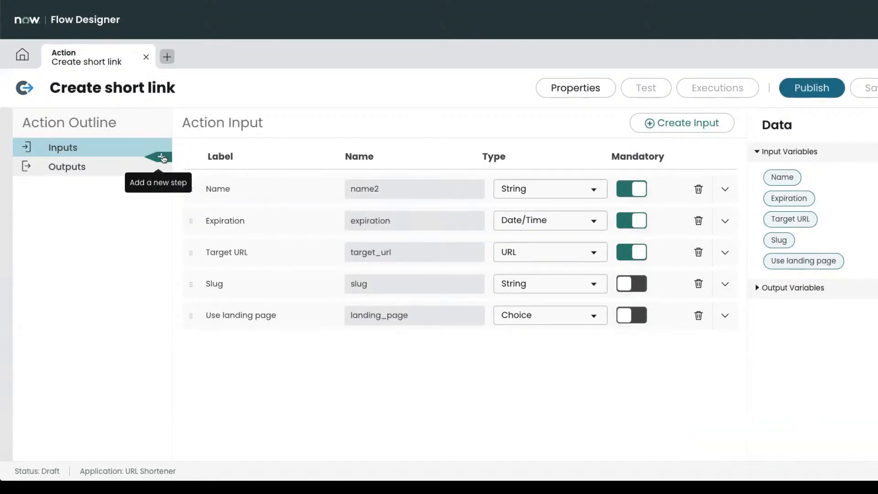
left_click(162, 158)
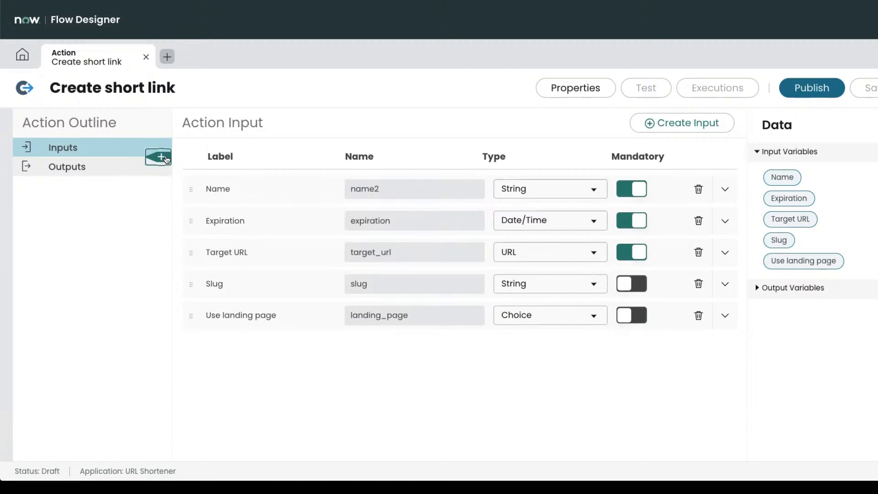
Add a REST step from the Integrations section as step 1 of the action.
left_click(163, 160)
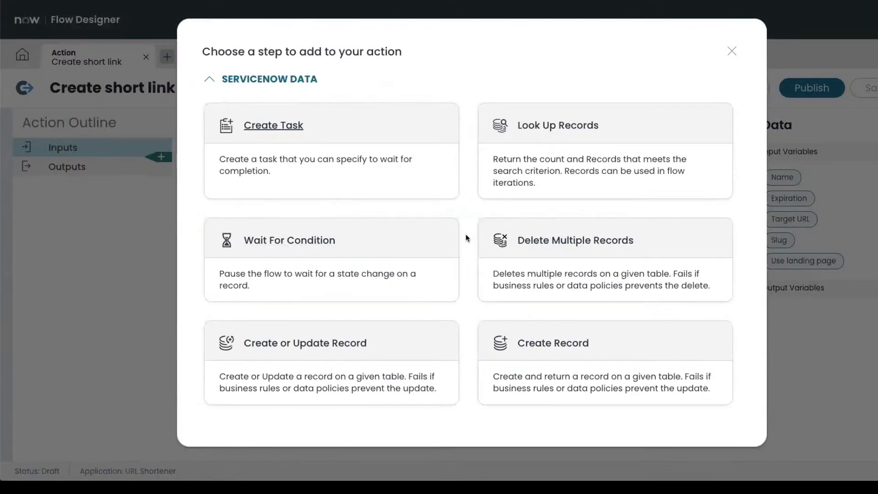
scroll(466, 236, "down", 3)
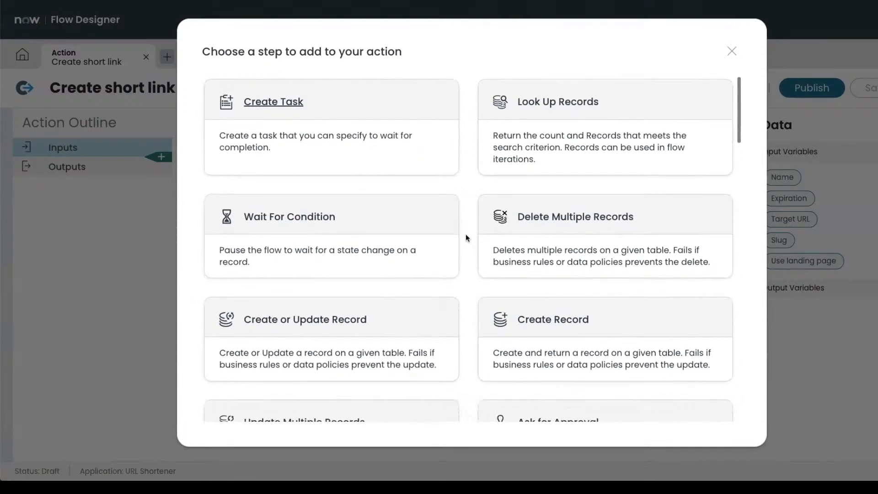
scroll(465, 234, "down", 8)
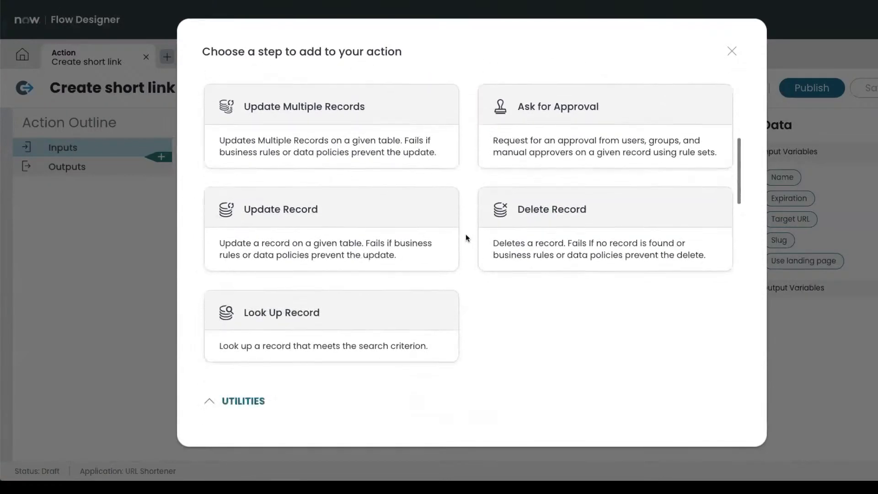
scroll(466, 234, "down", 6)
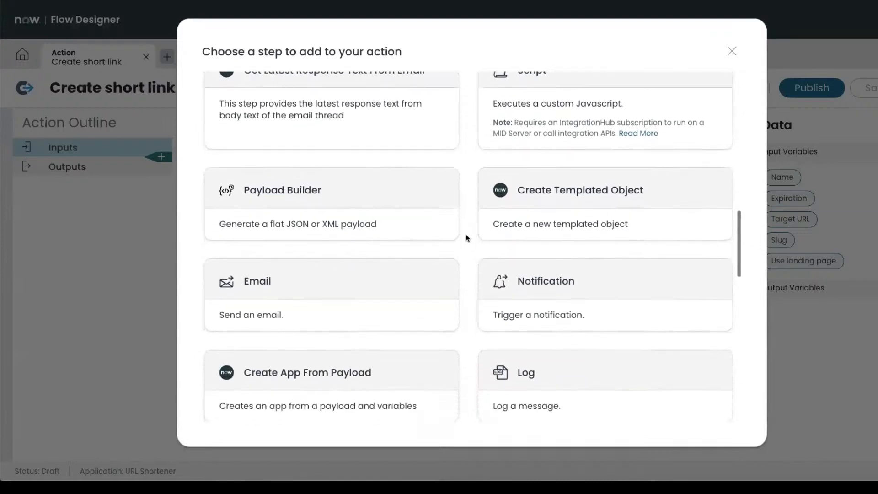
scroll(466, 235, "down", 7)
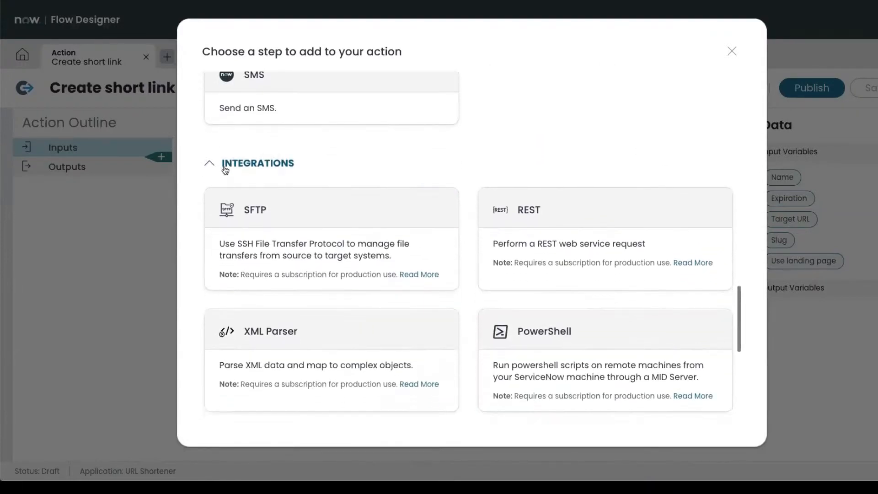
scroll(469, 213, "down", 1)
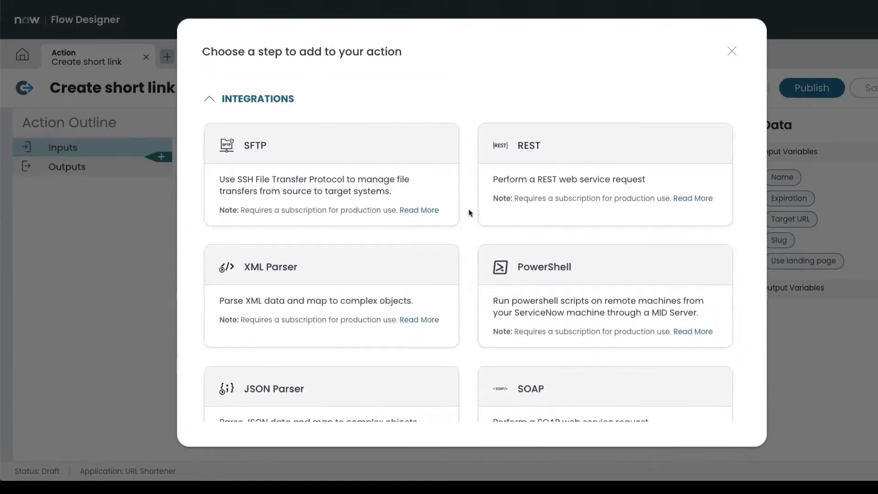
left_click(537, 145)
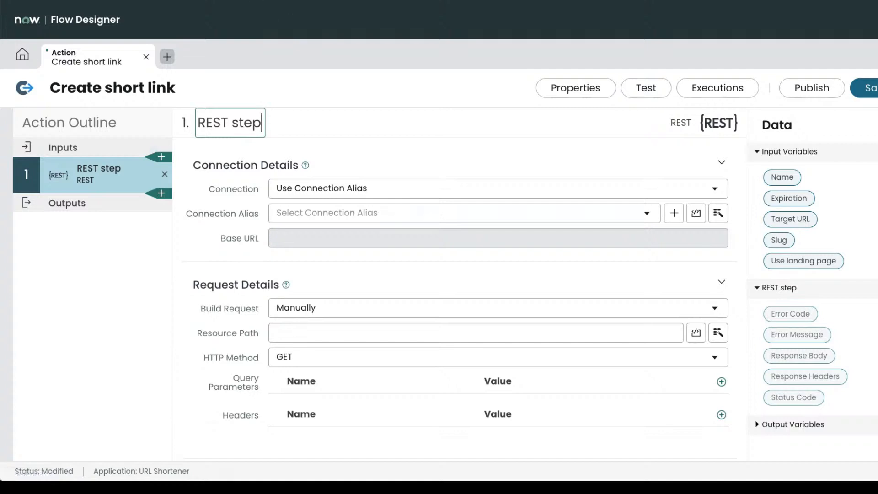
left_click(197, 1)
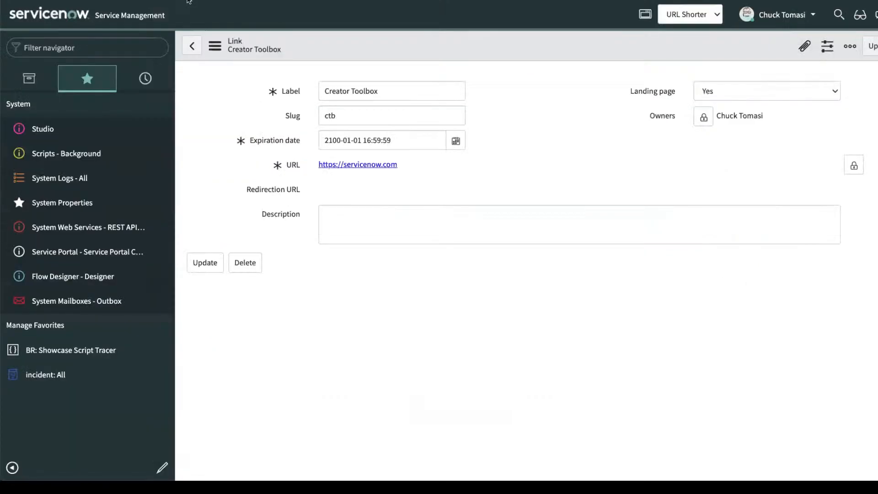
left_click(85, 48)
type("conn")
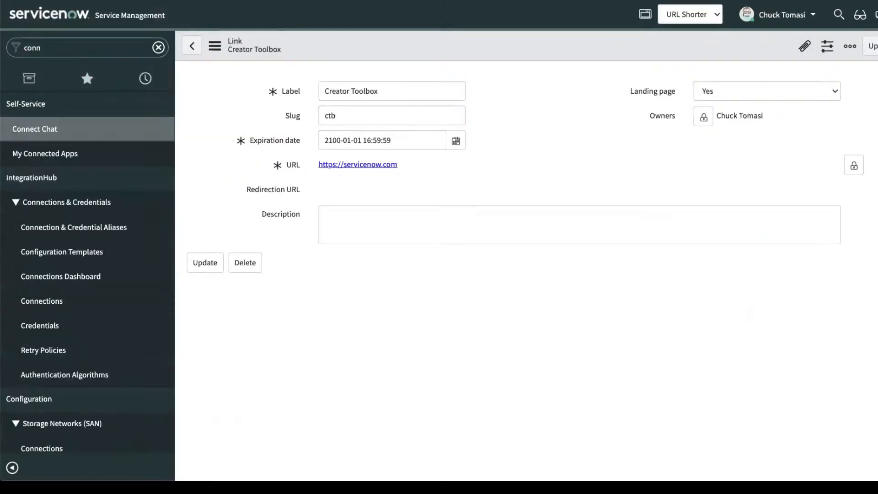
left_click(80, 229)
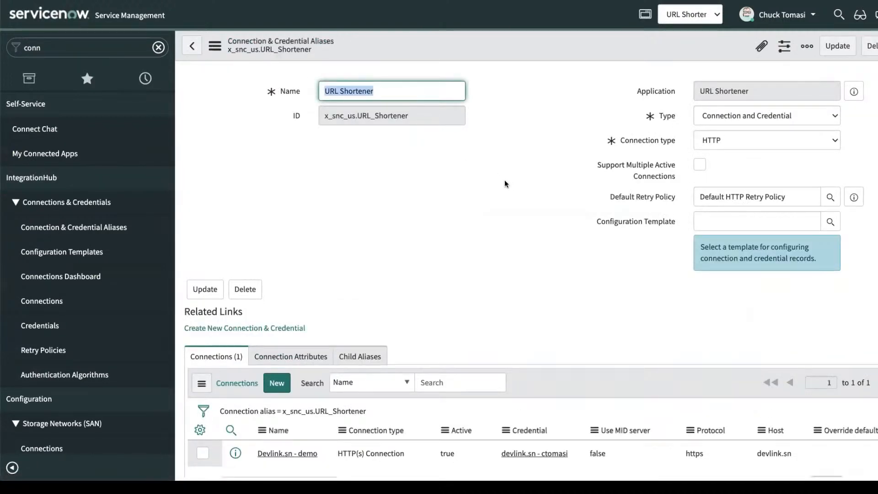
scroll(505, 184, "down", 2)
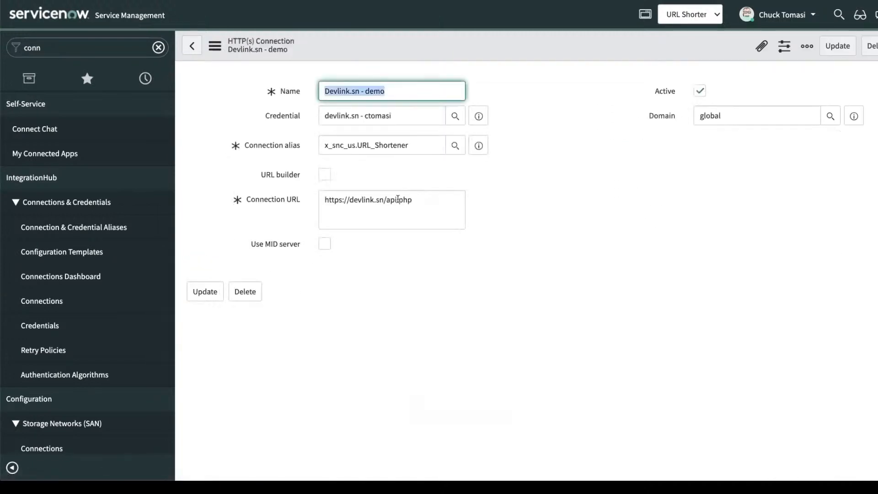
left_click_drag(414, 200, 320, 200)
left_click(510, 197)
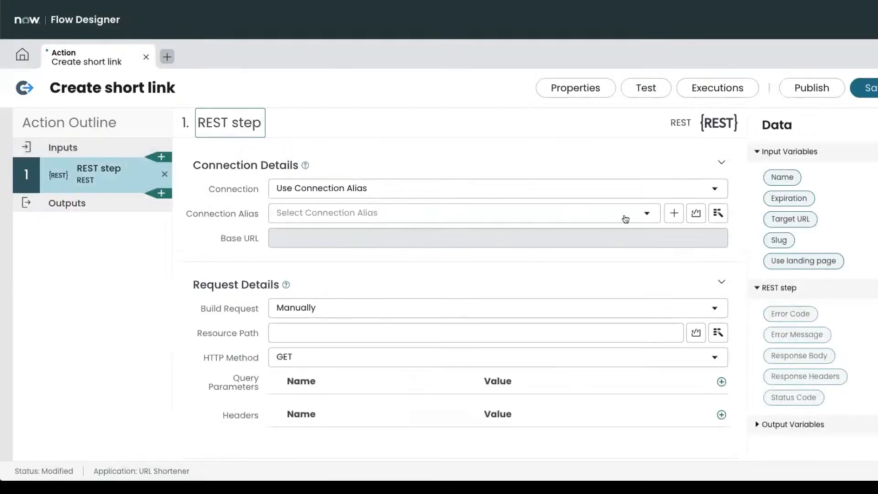
left_click(626, 219)
scroll(414, 339, "down", 2)
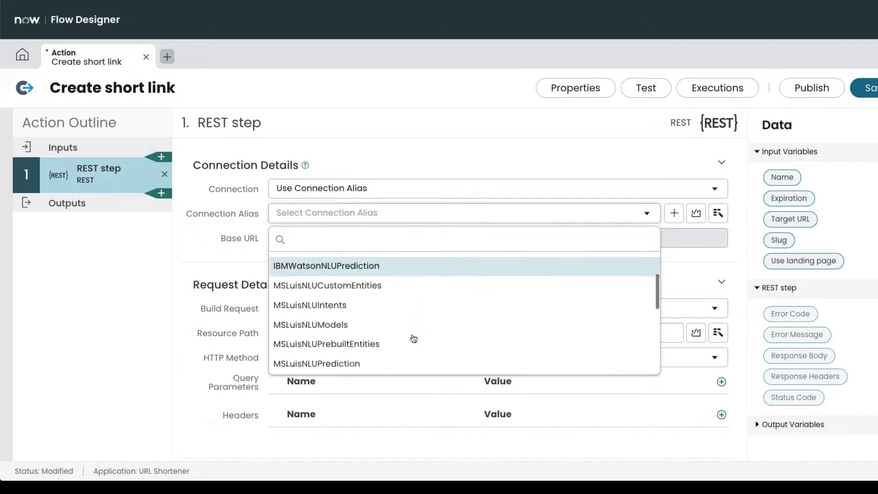
scroll(413, 339, "down", 3)
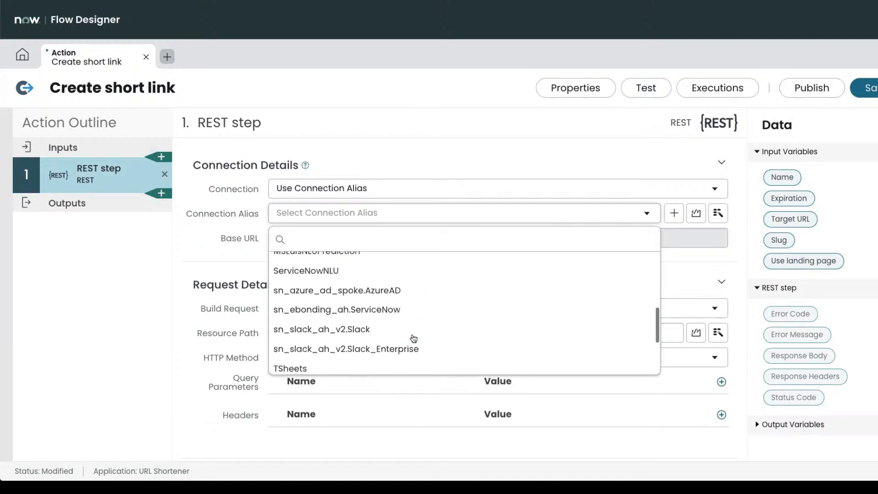
scroll(414, 338, "down", 5)
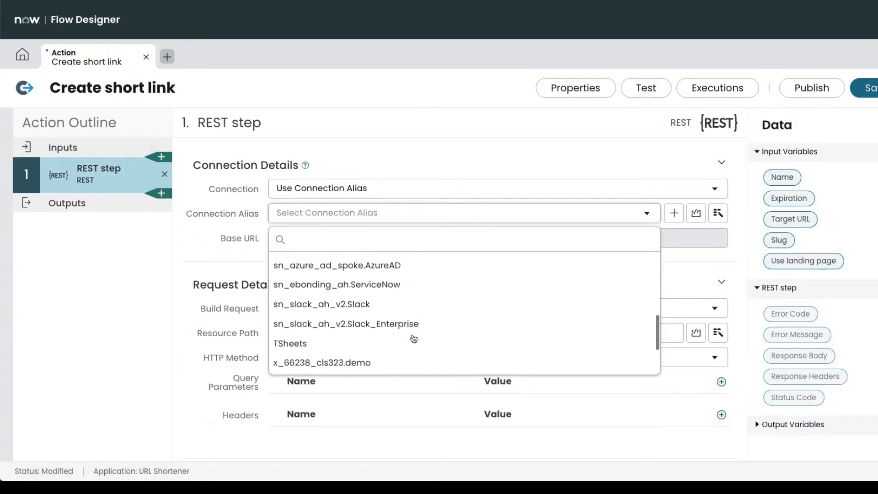
scroll(414, 339, "down", 3)
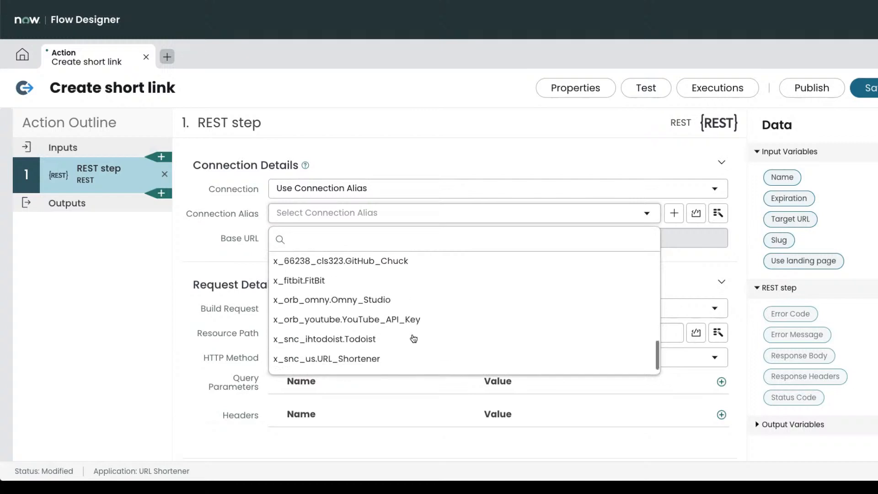
left_click(362, 346)
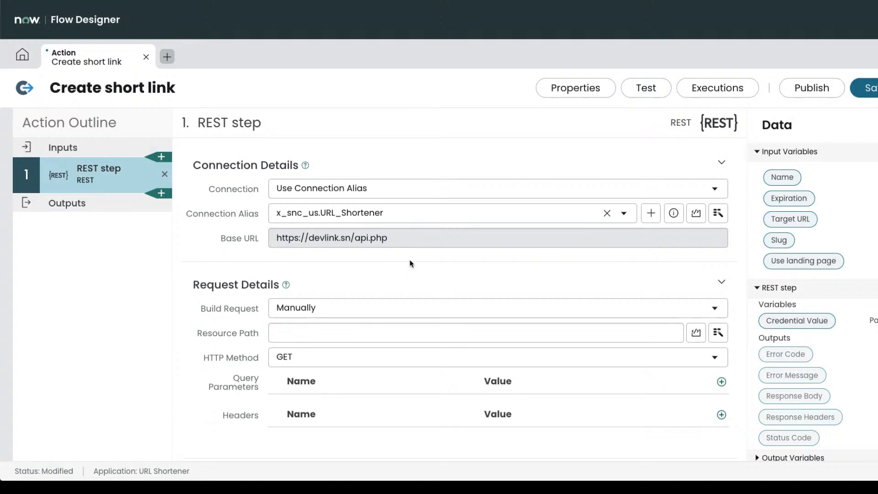
scroll(422, 266, "down", 2)
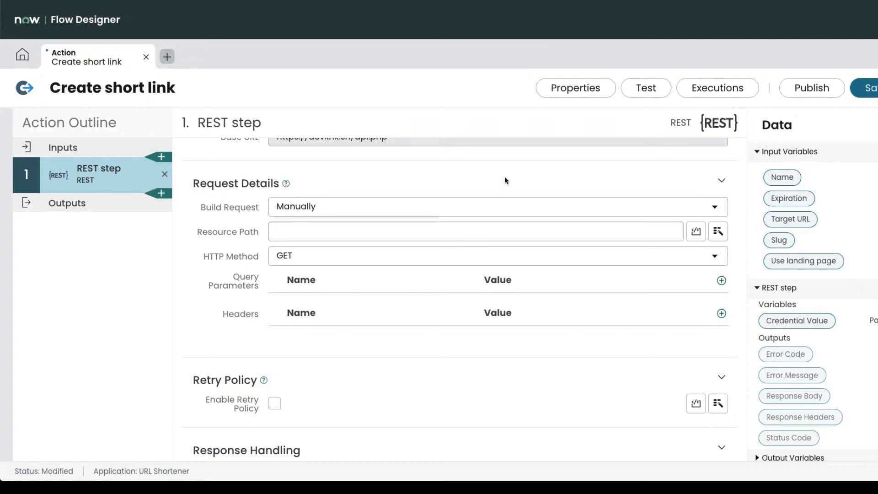
Keep the request built manually and change the HTTP method to POST.
scroll(438, 187, "down", 1)
left_click(440, 191)
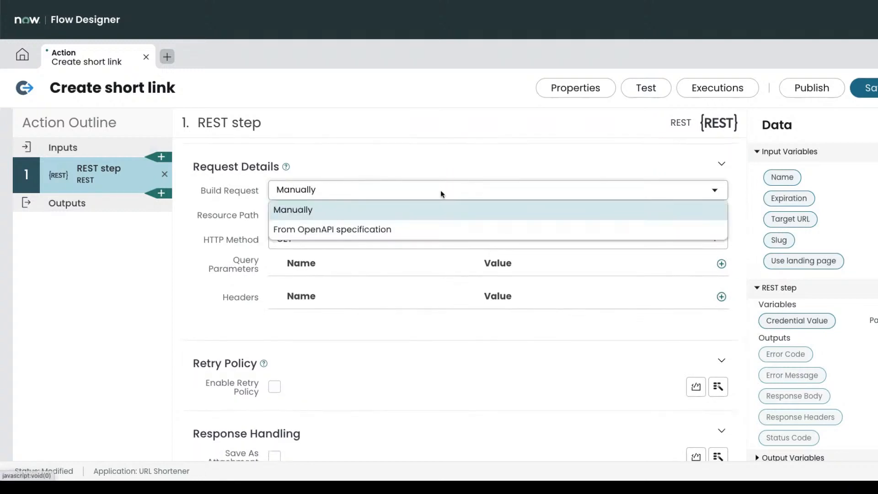
left_click(439, 163)
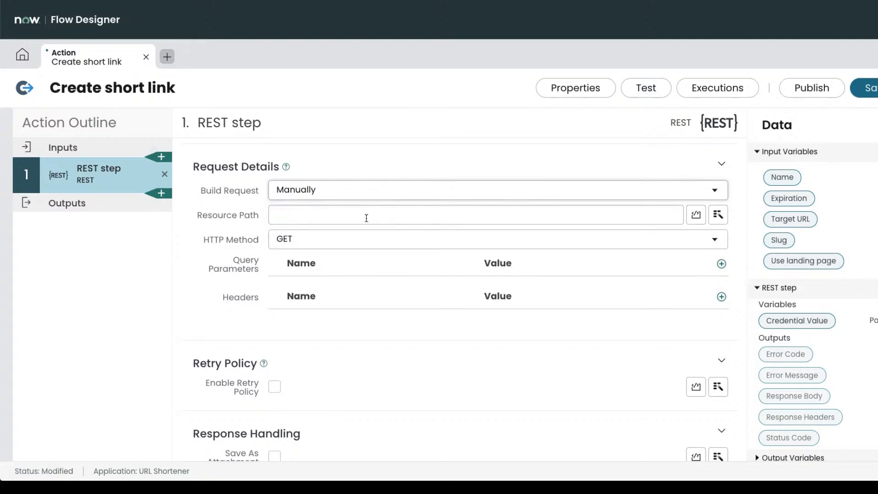
scroll(366, 219, "up", 2)
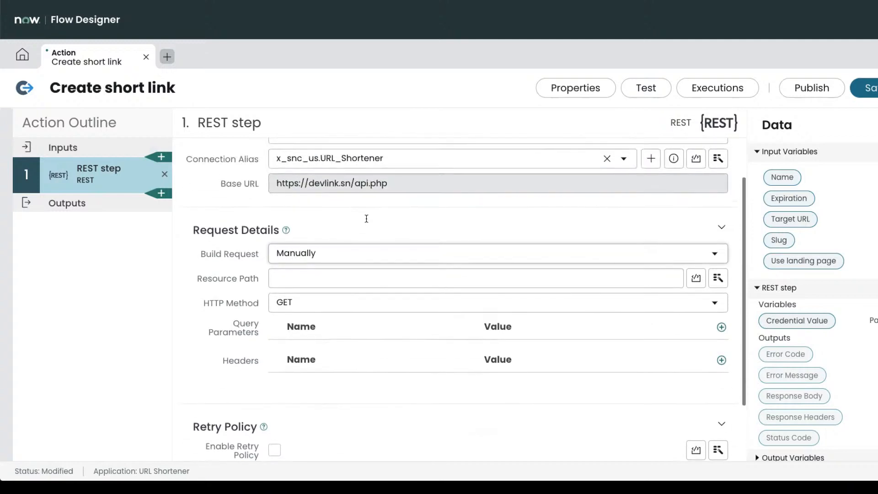
scroll(362, 241, "down", 2)
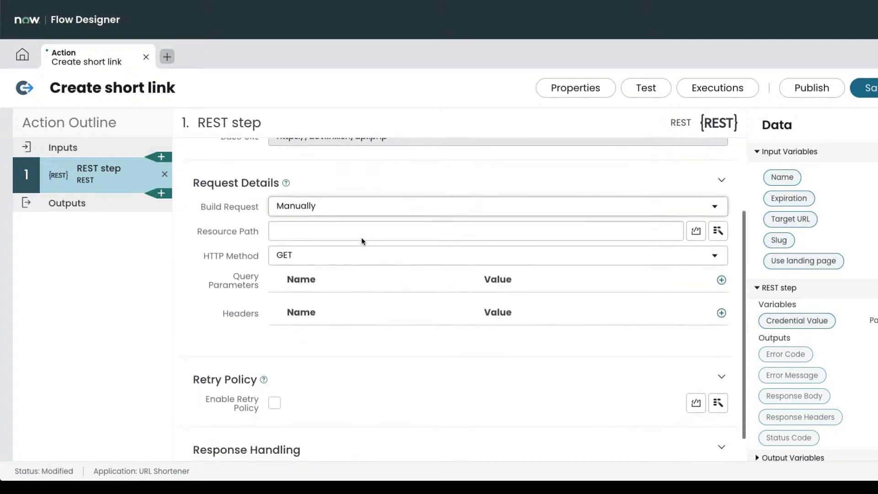
left_click(345, 247)
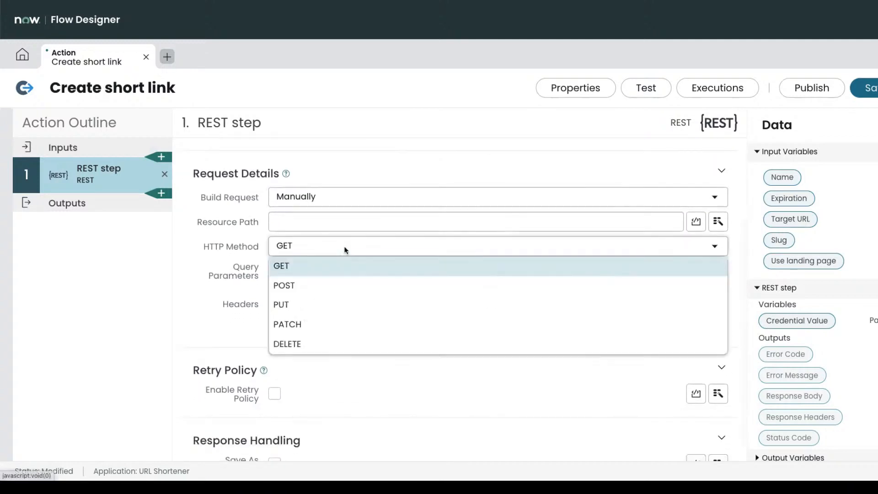
left_click(337, 287)
Add a request header named Content-Type, then bring up the URL Shortener API notes.
scroll(297, 292, "down", 2)
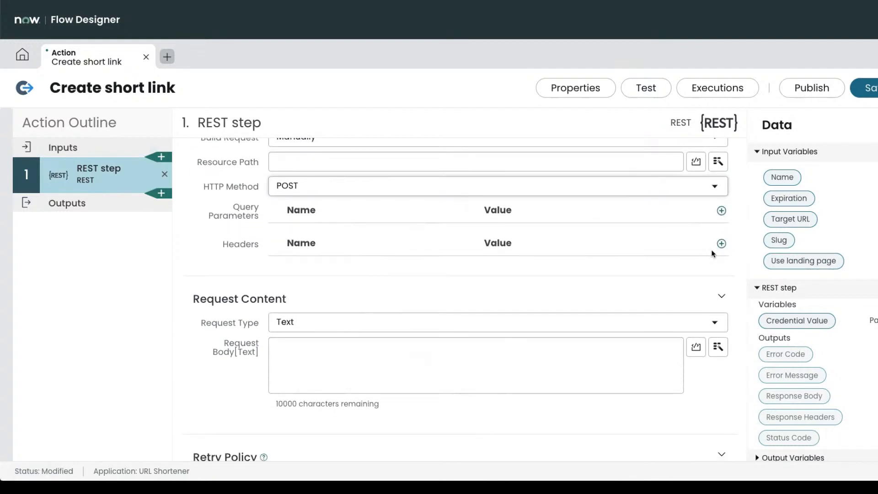
left_click(722, 243)
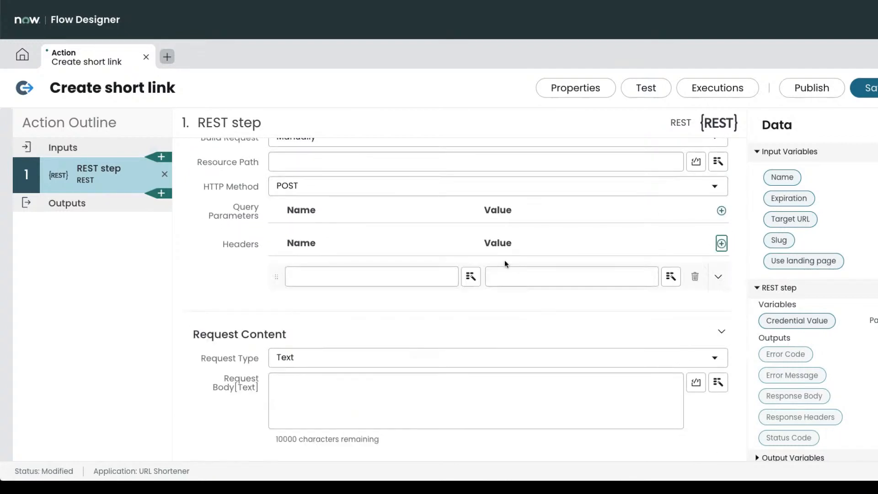
left_click(425, 279)
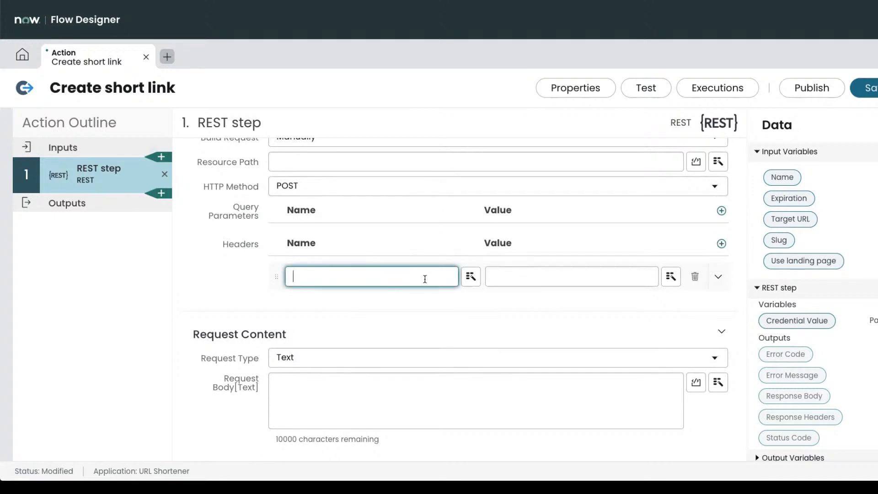
type("Content-Type")
key("Tab")
key("Tab")
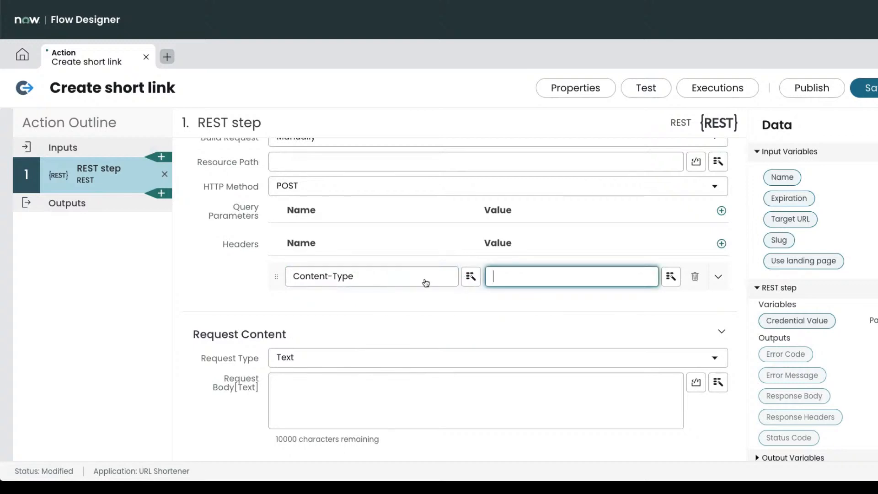
key("super+Tab")
scroll(481, 218, "up", 1)
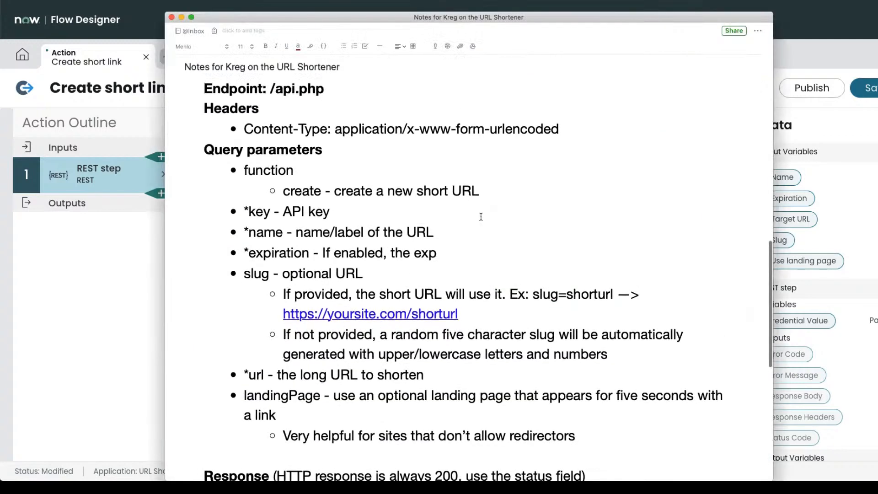
Copy application/x-www-form-urlencoded from the notes into the Content-Type header value.
left_click_drag(407, 130, 578, 131)
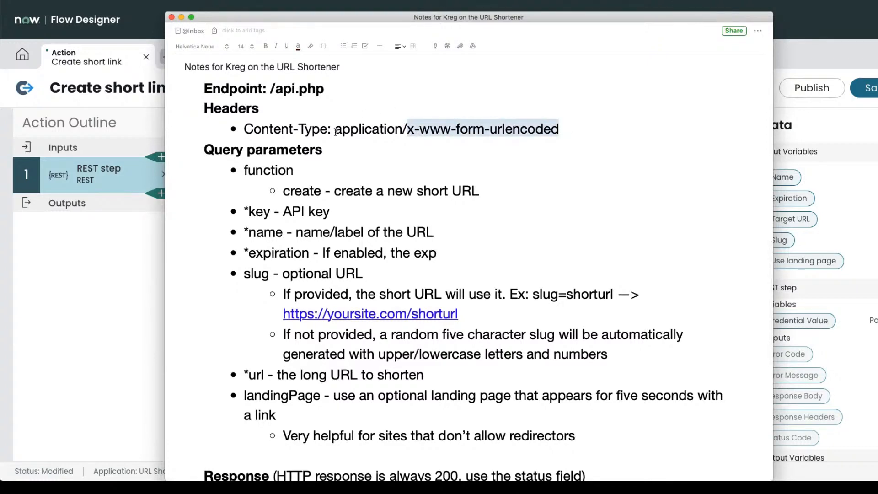
left_click_drag(335, 129, 551, 136)
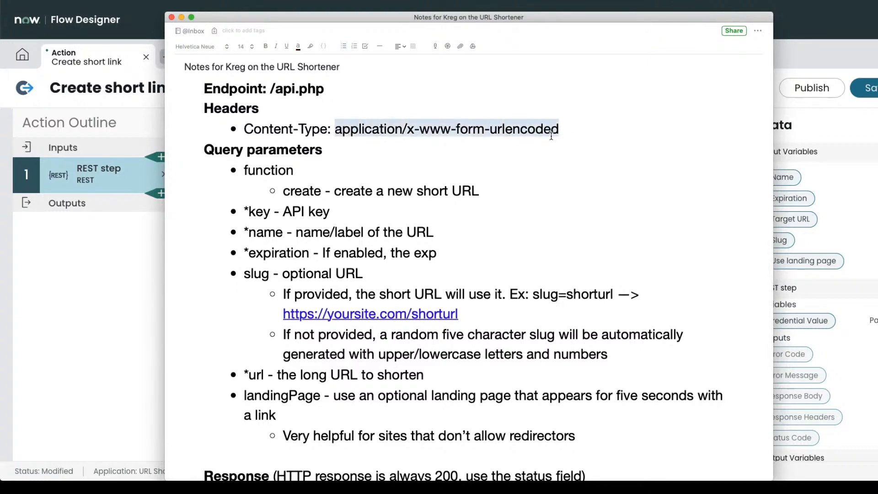
key("super+c")
key("super+Tab")
key("super+v")
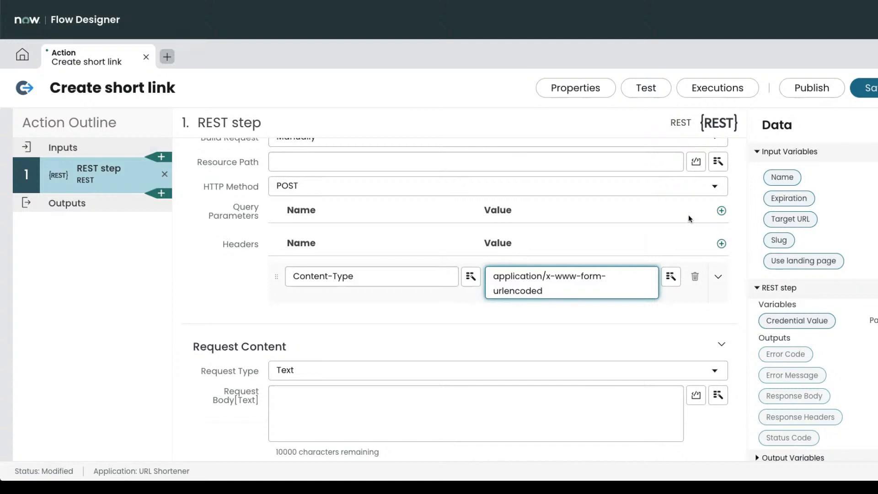
Add query parameter rows and map a 'key' parameter to the Credential Value.
left_click(722, 211)
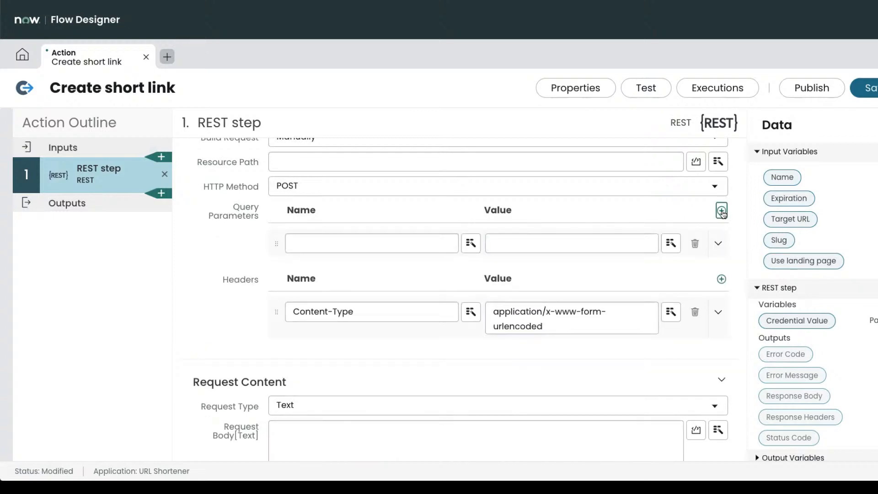
left_click(722, 211)
left_click(721, 211)
left_click(722, 211)
left_click(721, 211)
left_click(722, 211)
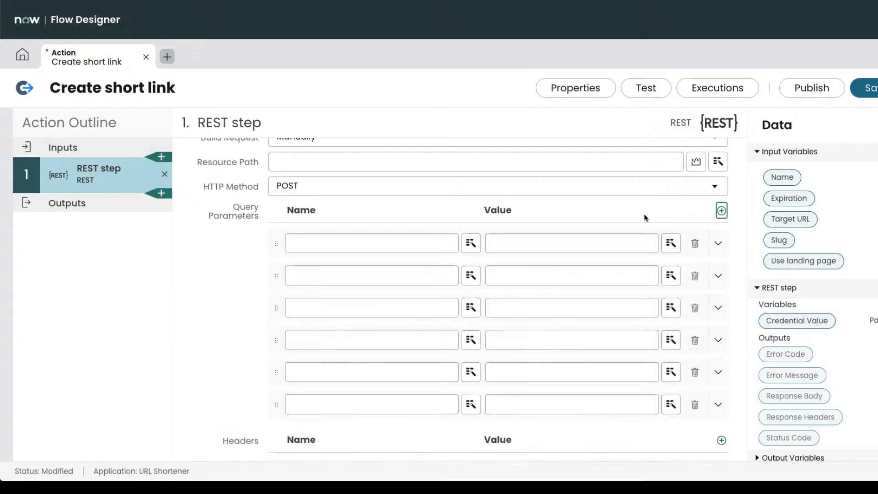
left_click(374, 244)
type("key")
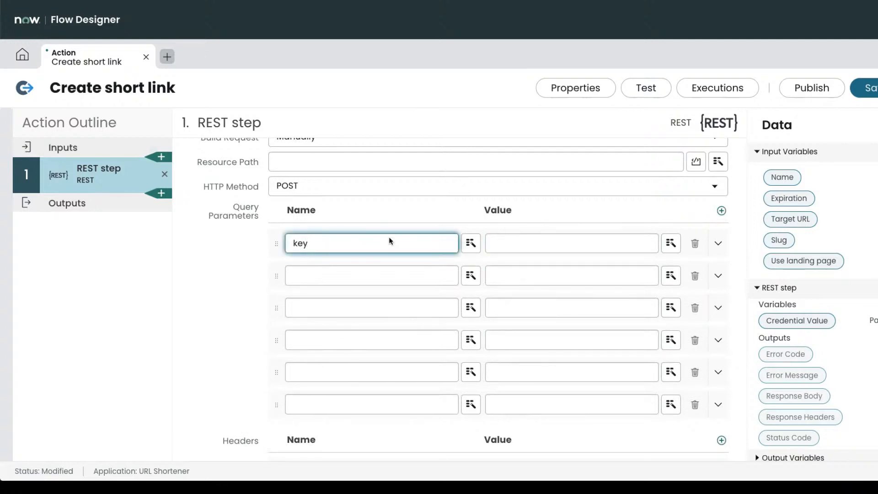
scroll(824, 266, "down", 1)
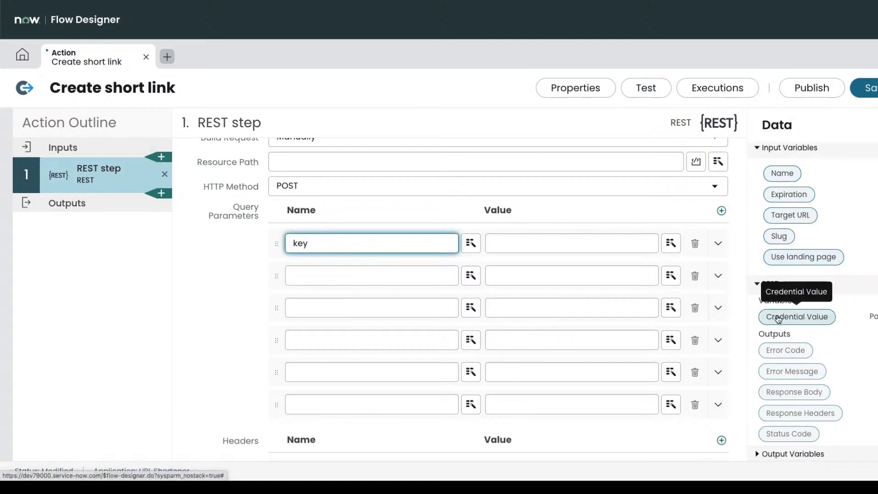
left_click_drag(779, 319, 520, 242)
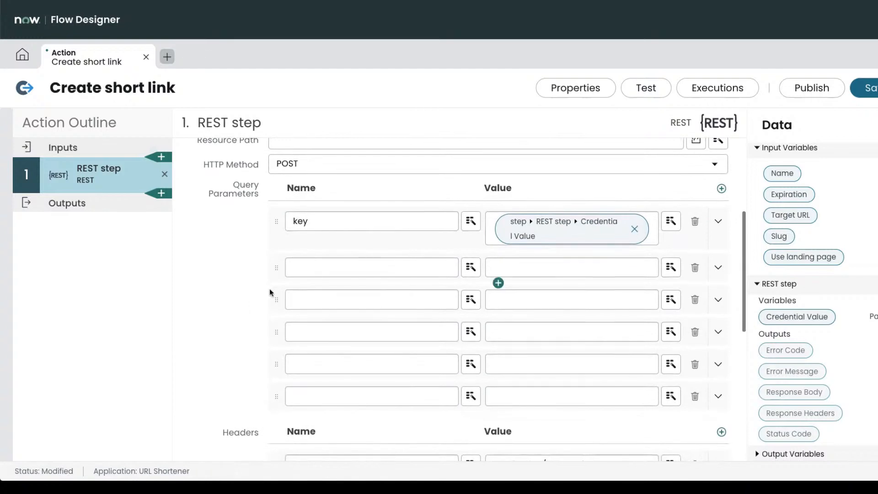
Add a 'function' query parameter with value create.
left_click(311, 268)
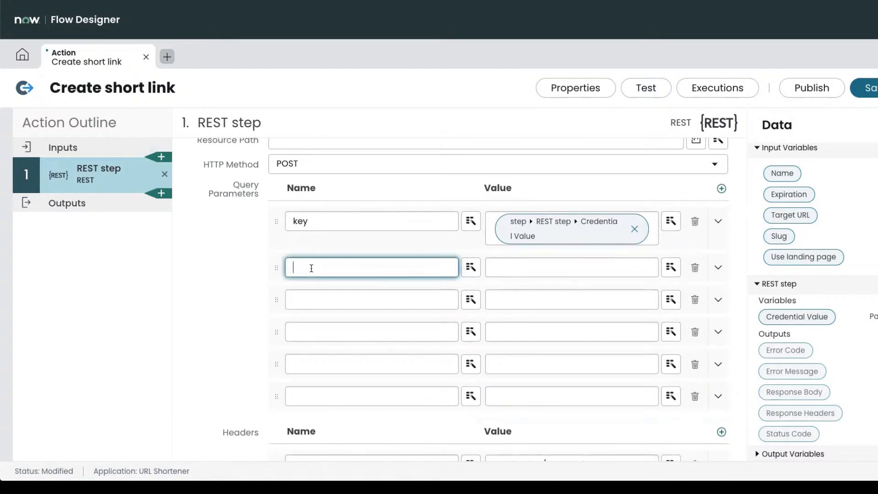
type("function")
key("Tab")
key("Tab")
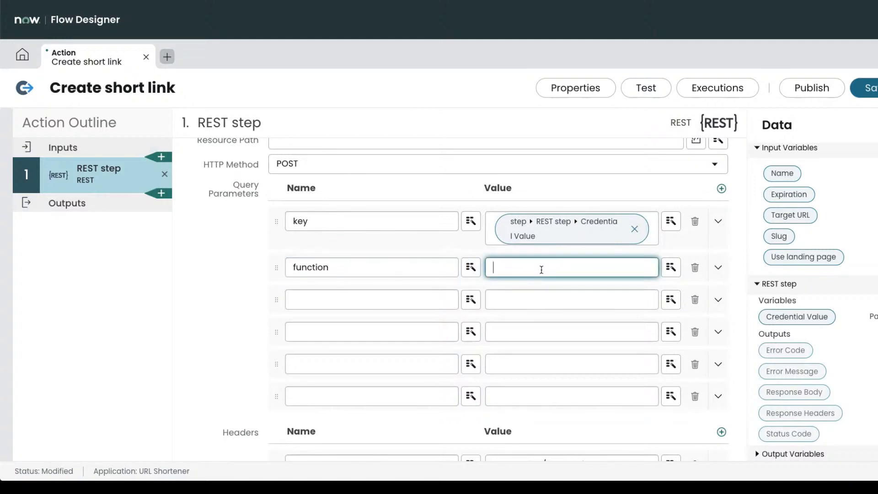
type("create")
left_click(253, 284)
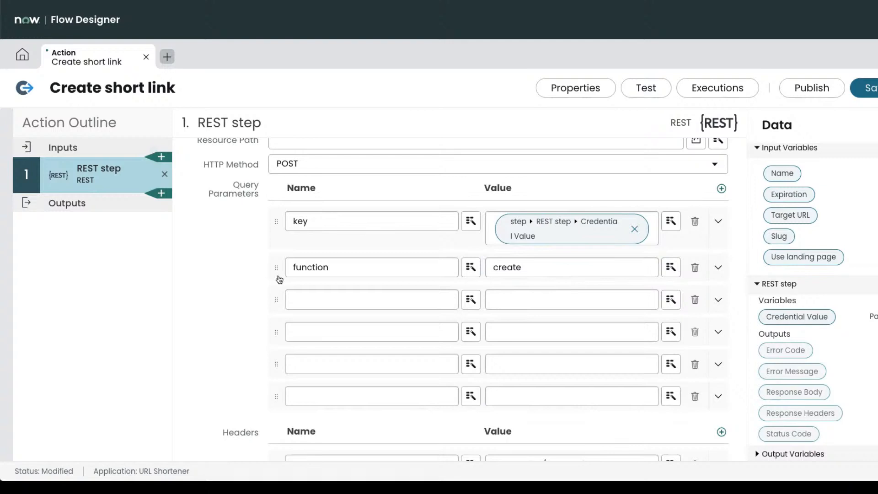
Look up the landingPage parameter name in the API notes.
left_click(335, 302)
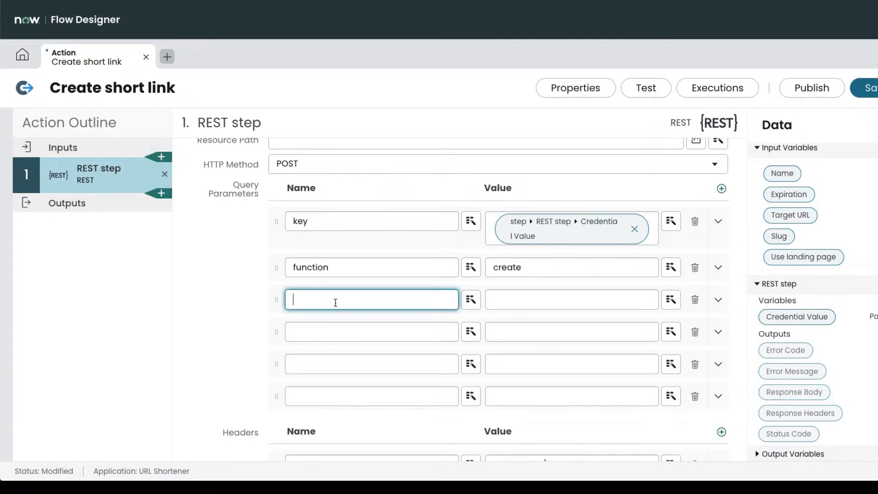
key("super+Tab")
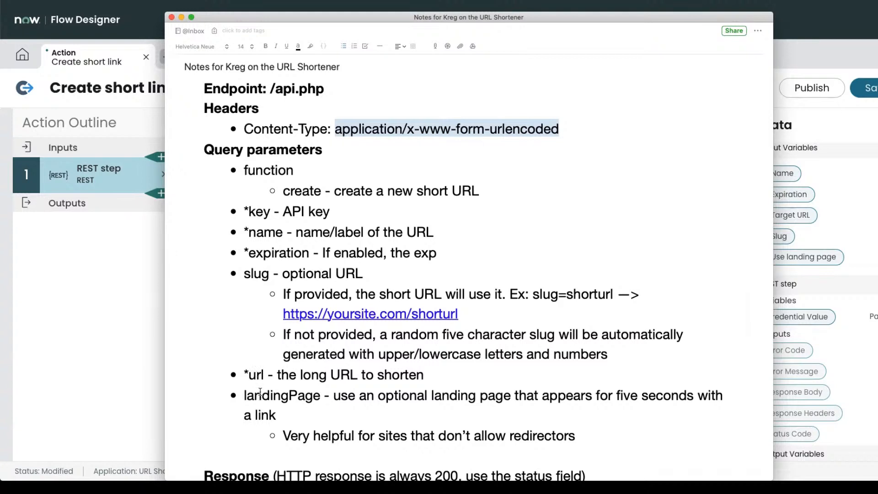
left_click_drag(246, 395, 317, 396)
key("super+Tab")
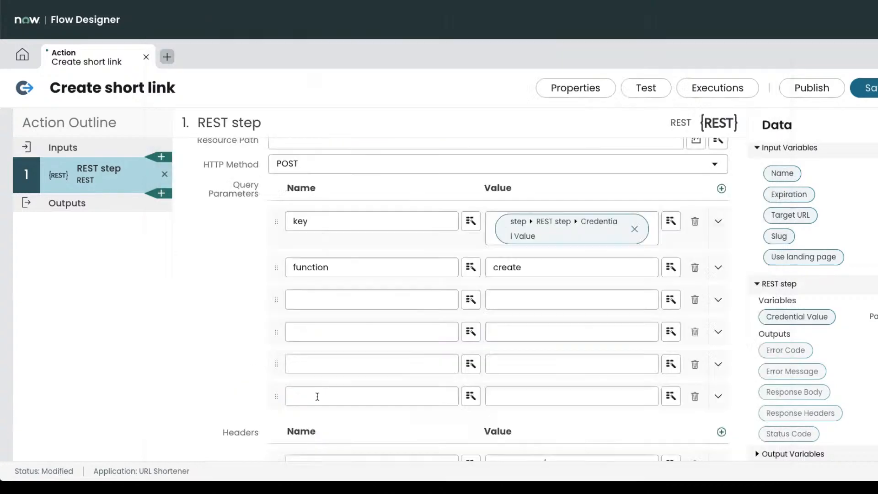
Name the remaining query parameters name, slug, url, expiration and landing.
left_click(313, 292)
type("name")
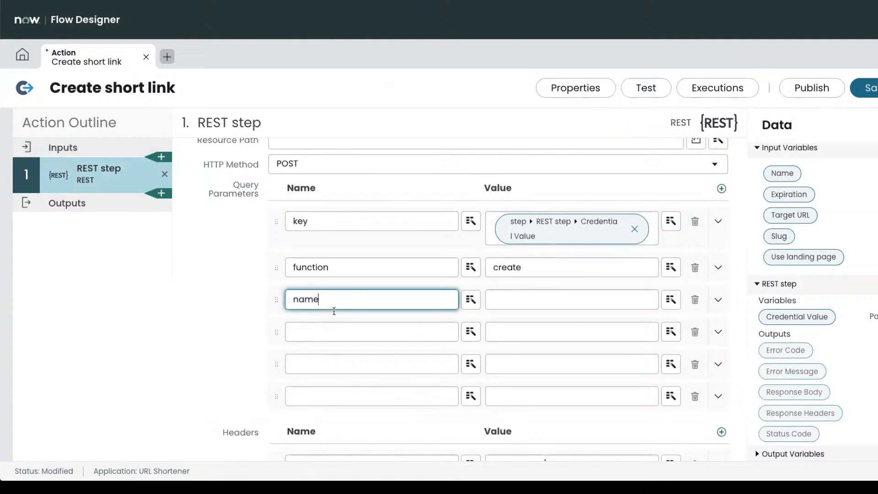
left_click(341, 339)
type("slug")
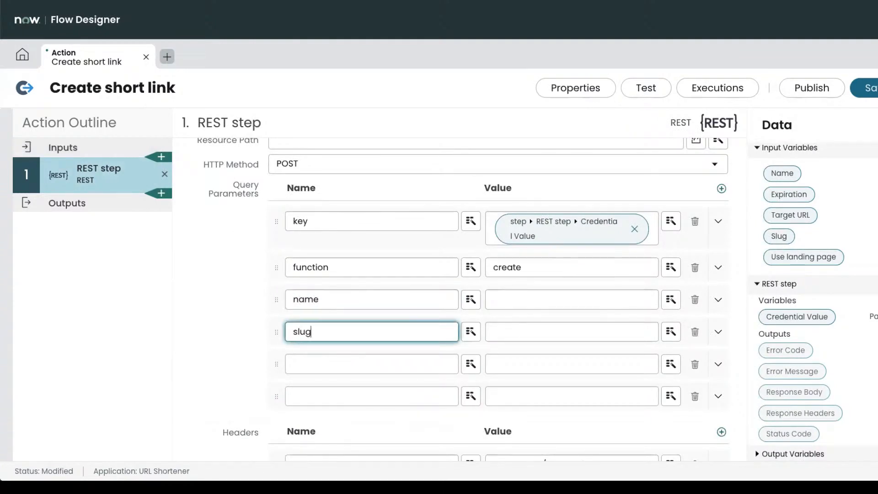
left_click(333, 367)
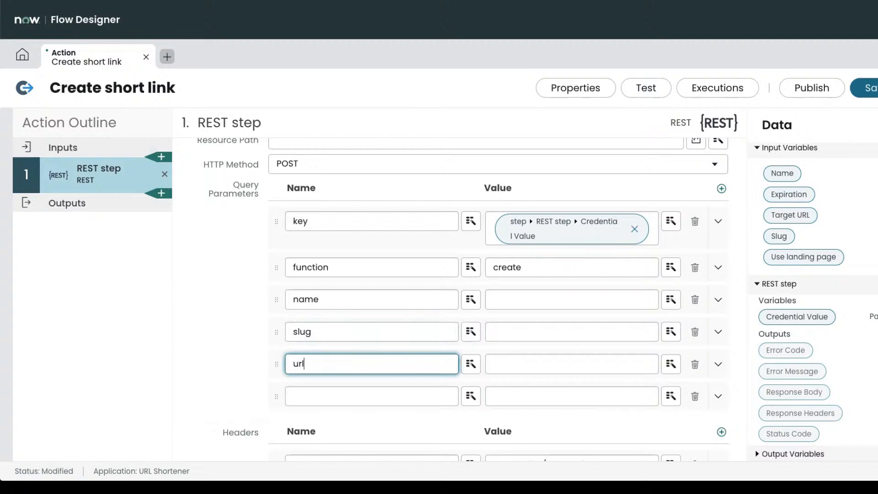
left_click(329, 398)
type("expiration")
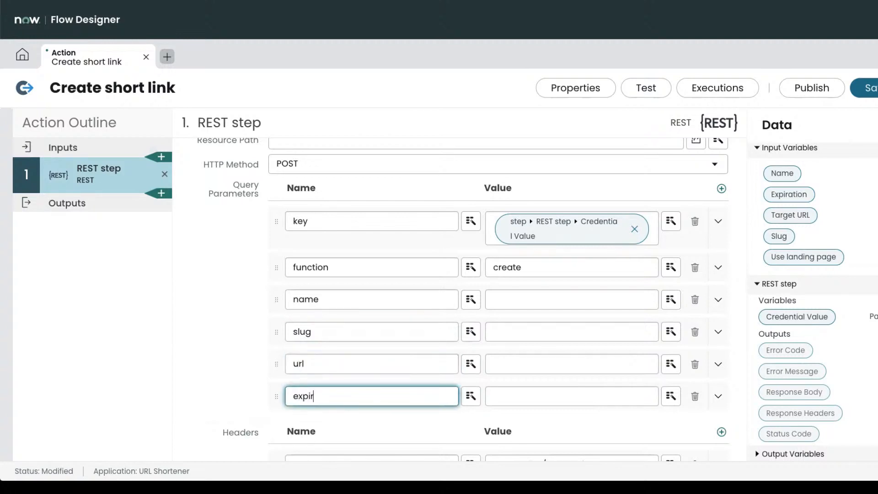
left_click(721, 189)
left_click(325, 428)
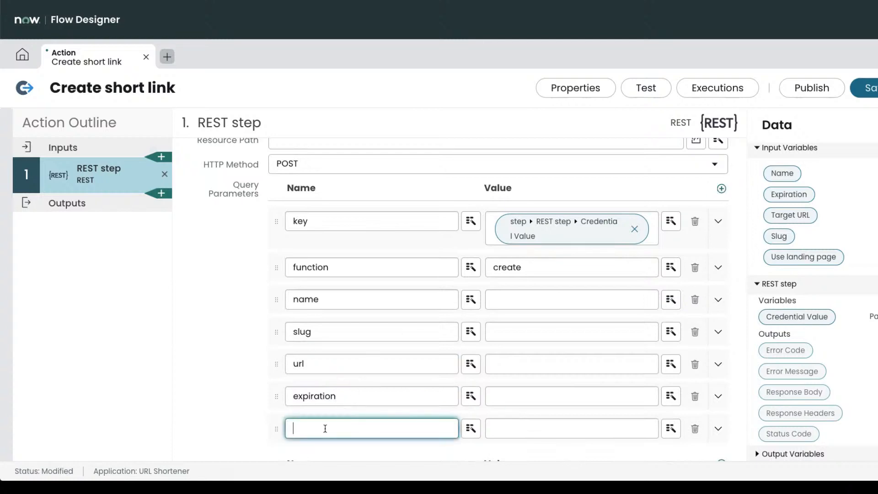
type("landing")
Bring up the API notes and move the window aside to view the REST step.
key("super+Tab")
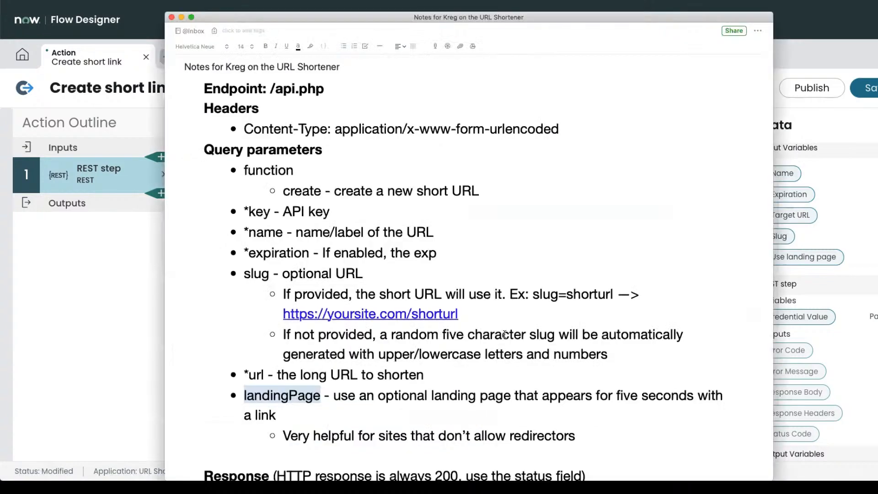
scroll(504, 334, "down", 1)
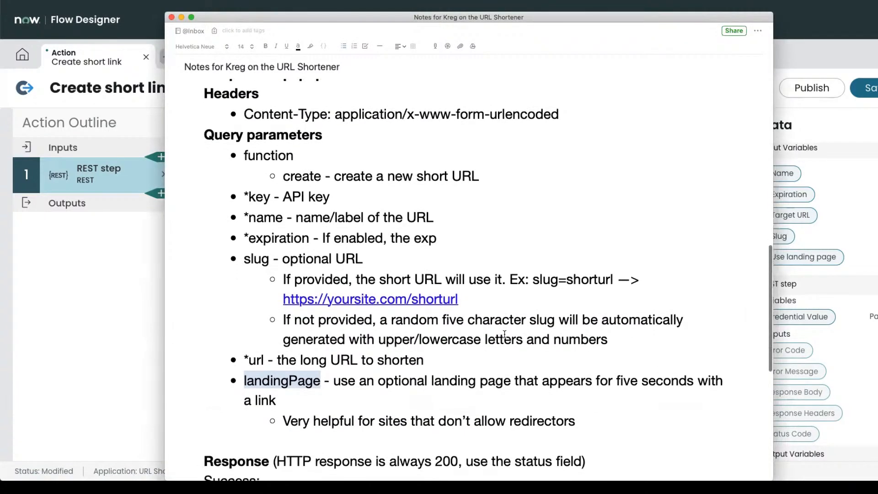
scroll(505, 334, "down", 1)
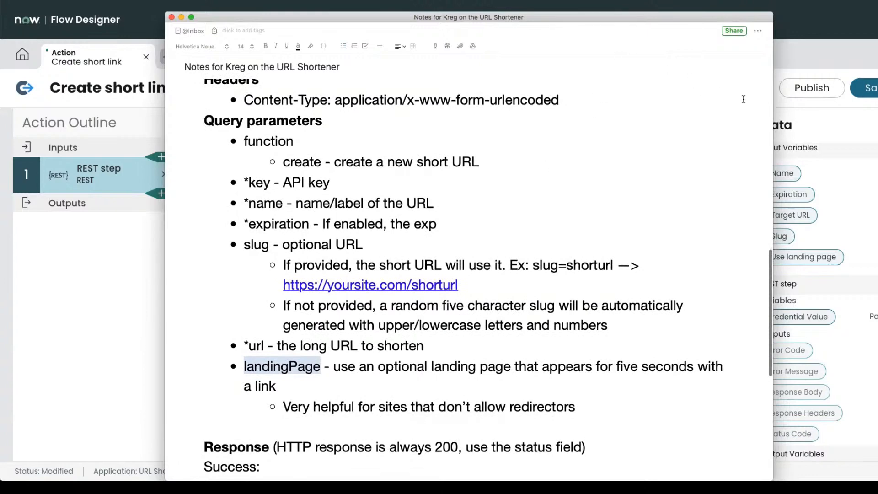
left_click_drag(704, 19, 560, 18)
left_click_drag(323, 17, 762, 19)
key("super+Tab")
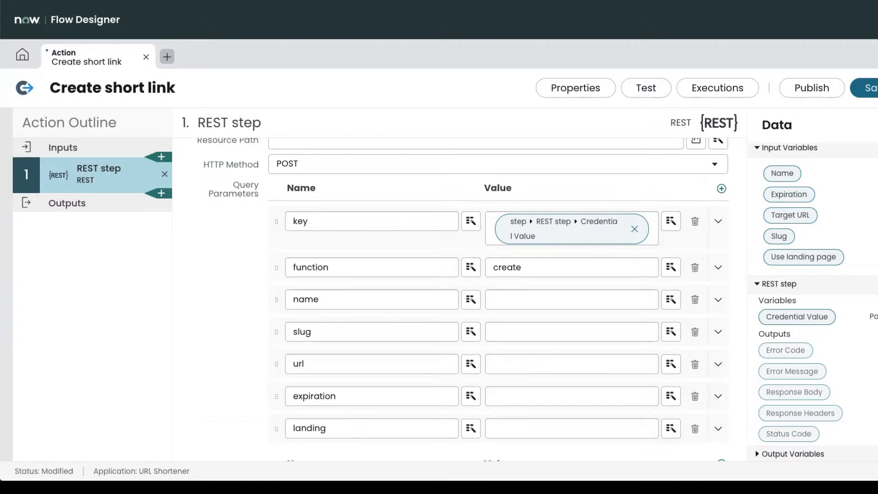
Resize the notes window and rename the 'landing' query parameter to landingPage.
key("super+Tab")
left_click_drag(804, 18, 632, 8)
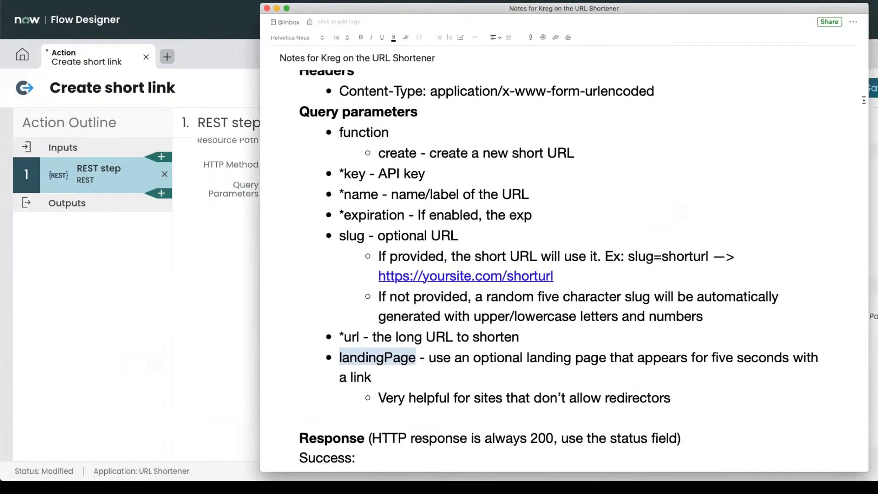
left_click_drag(867, 103, 640, 74)
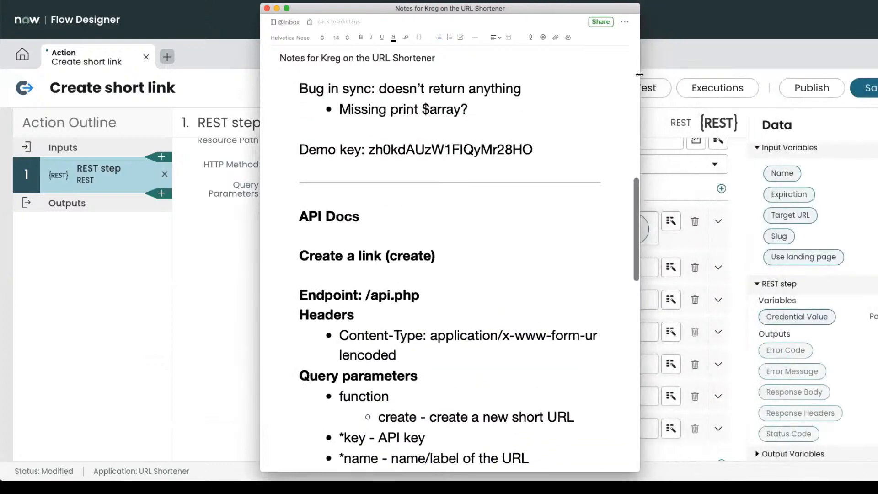
left_click_drag(559, 13, 809, 11)
scroll(739, 177, "down", 5)
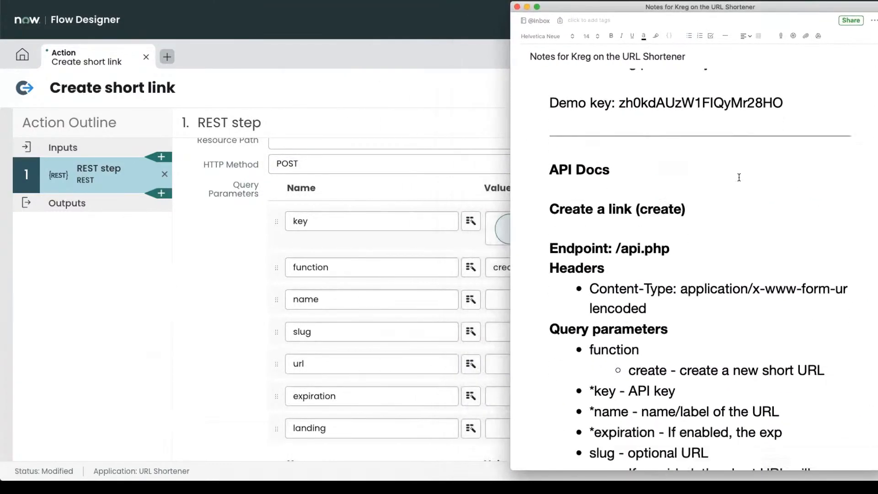
scroll(739, 177, "down", 3)
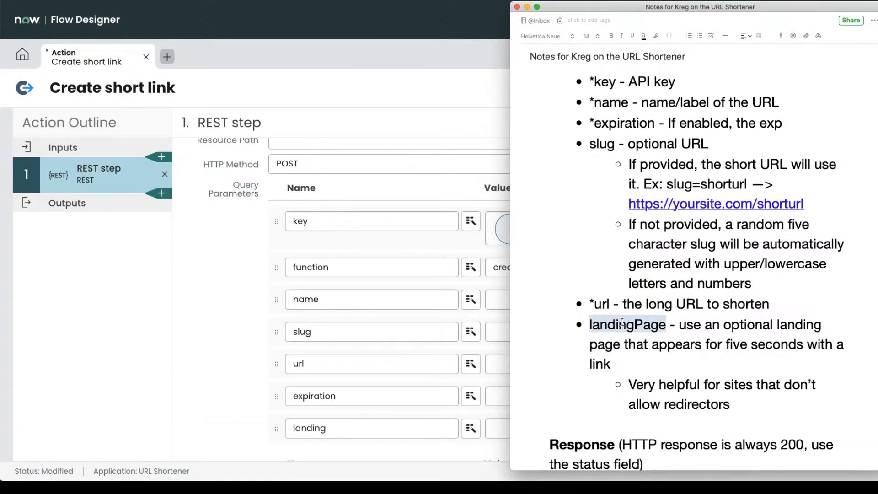
double_click(372, 431)
type("landingPage")
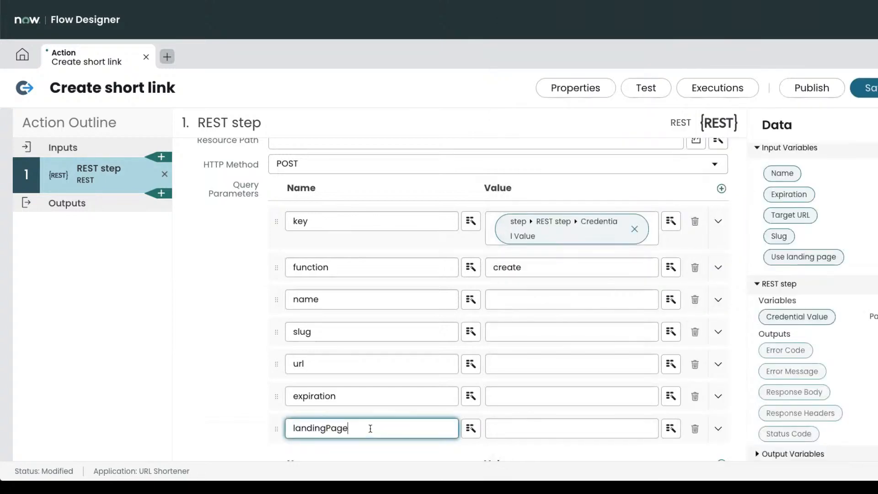
key("super+Tab")
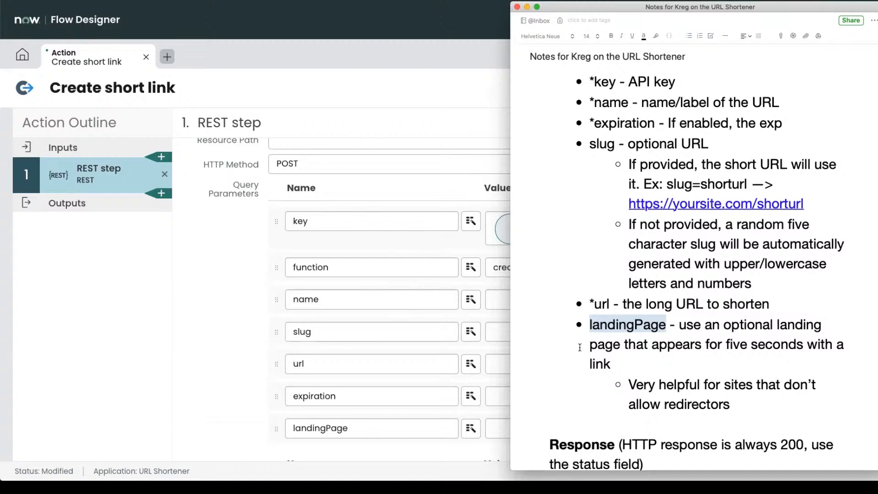
left_click(419, 428)
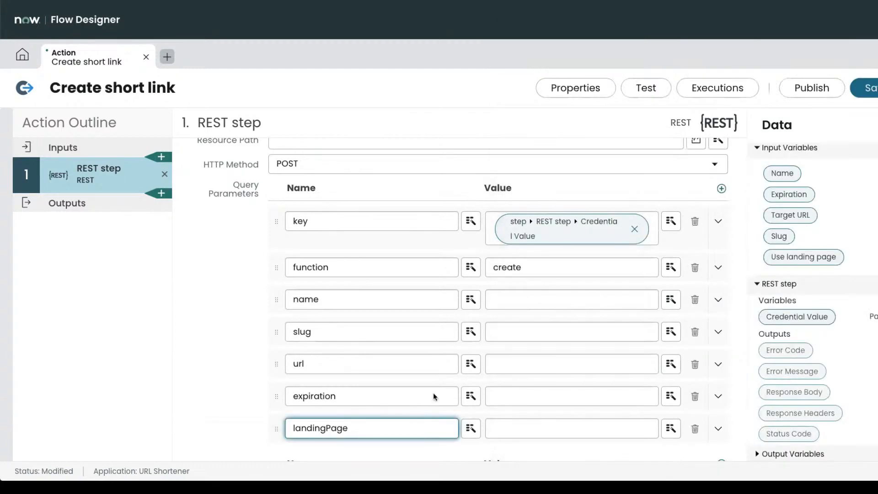
Map the Name, Expiration, Target URL, Slug and Use landing page inputs into their parameter values.
left_click(518, 303)
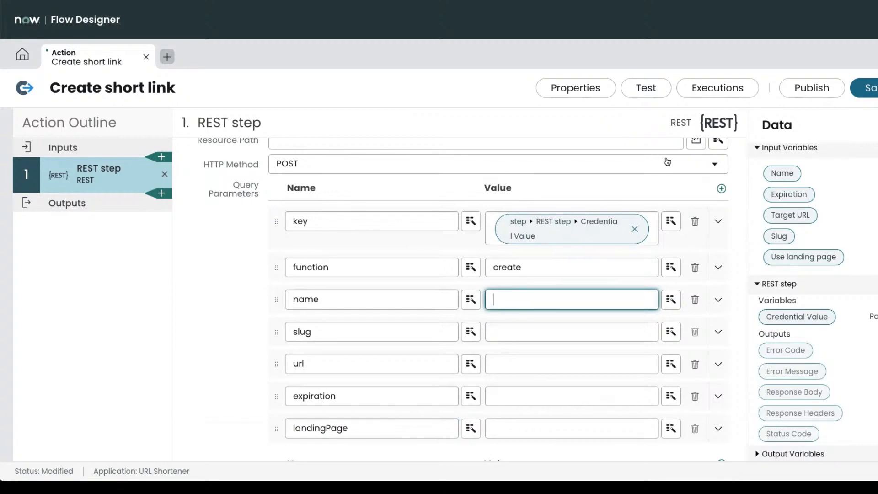
left_click_drag(782, 173, 516, 298)
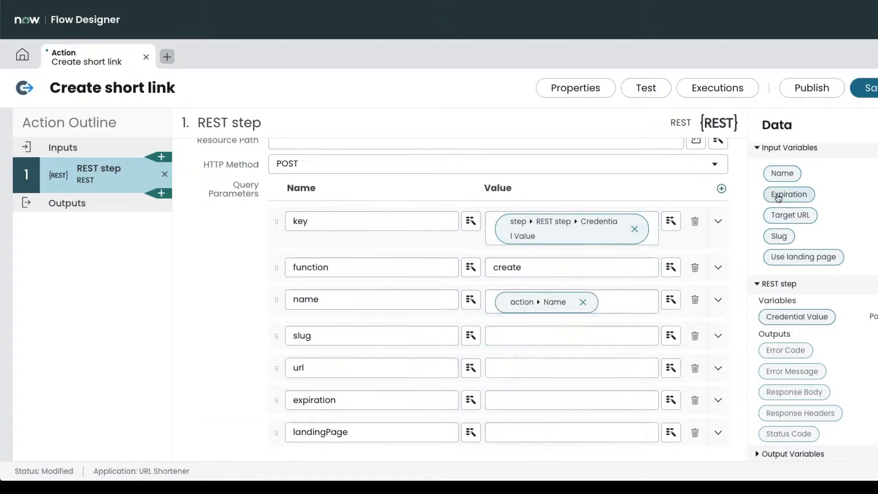
left_click_drag(788, 194, 515, 398)
left_click_drag(796, 220, 561, 368)
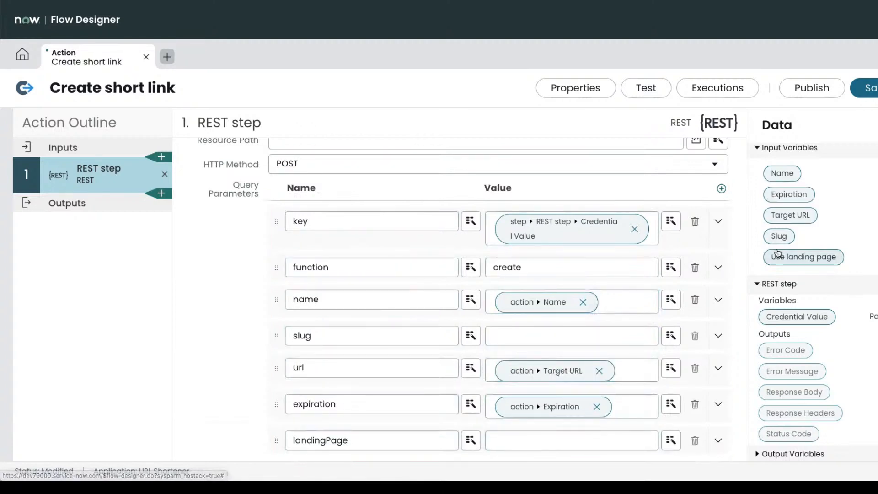
left_click_drag(779, 236, 543, 347)
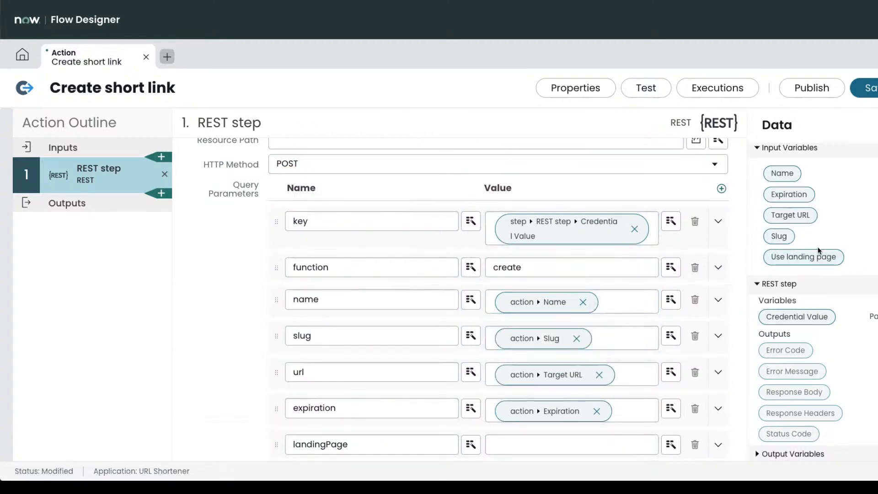
left_click_drag(805, 257, 519, 441)
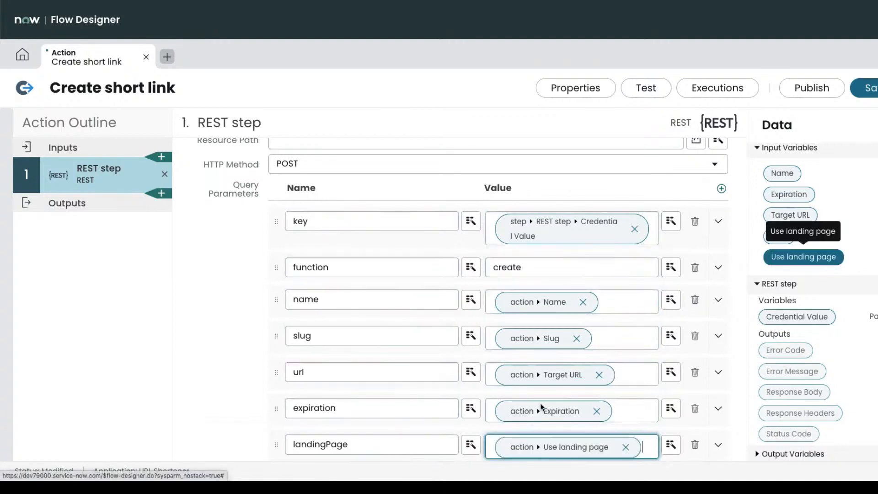
scroll(581, 377, "down", 1)
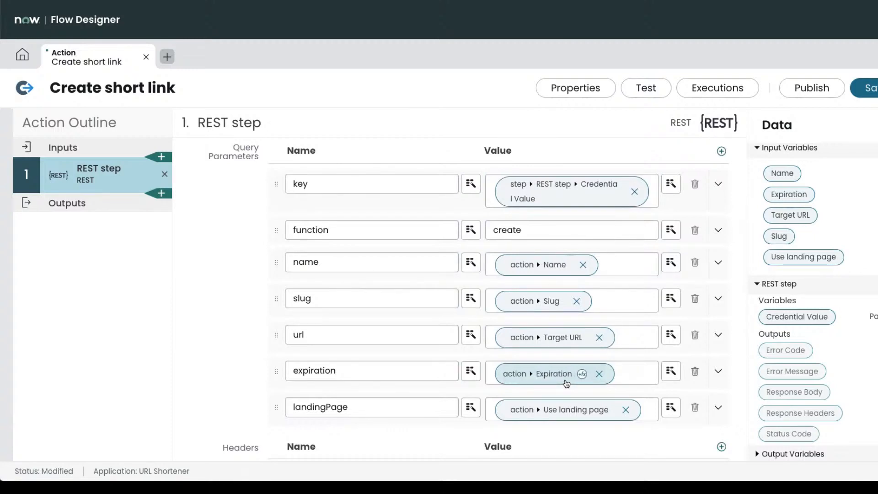
Review the headers and the empty Request Content body of the REST step.
scroll(566, 383, "down", 3)
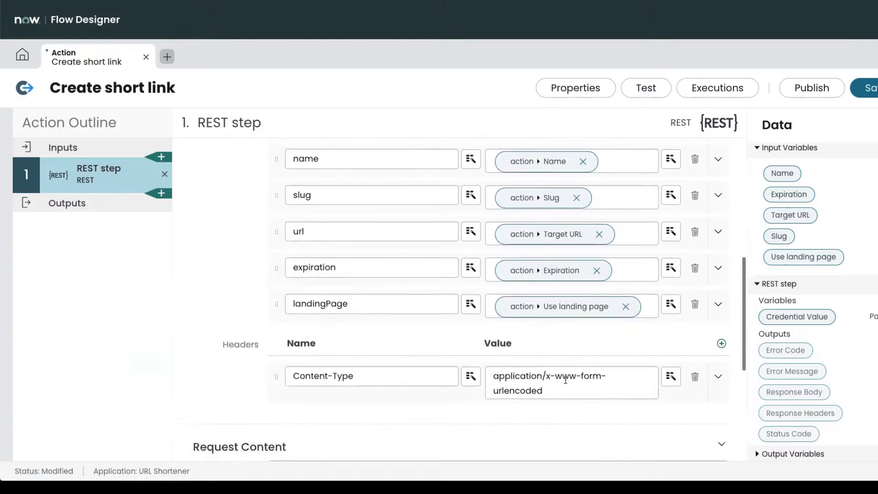
scroll(566, 380, "down", 1)
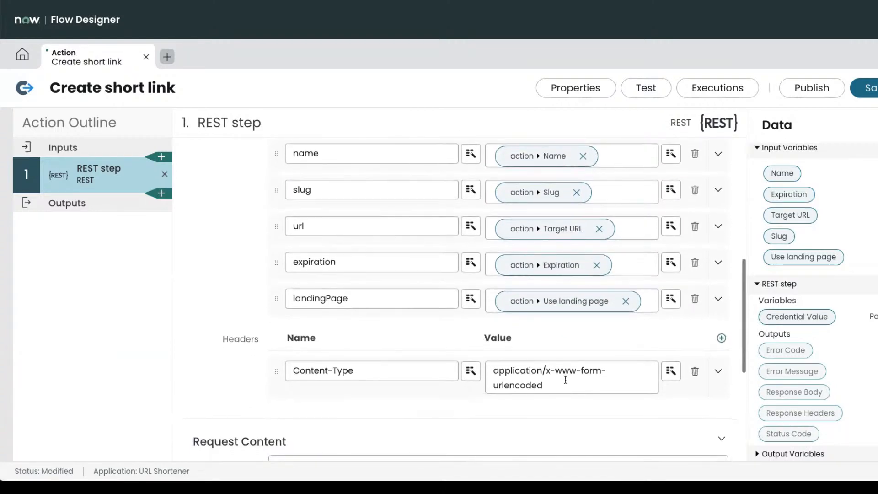
scroll(565, 380, "down", 2)
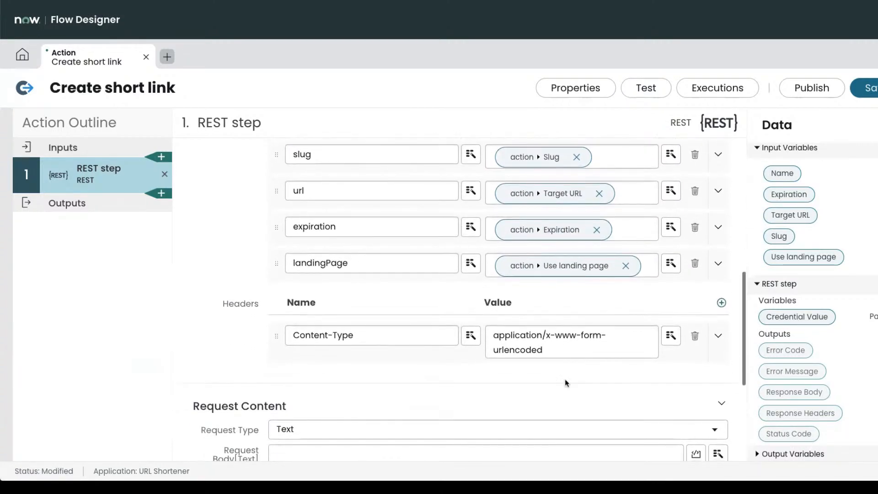
scroll(566, 381, "down", 1)
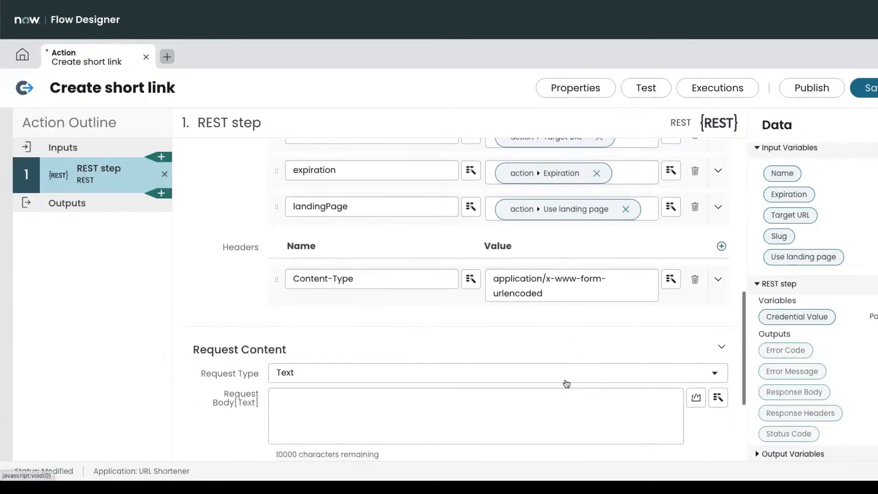
scroll(566, 380, "down", 1)
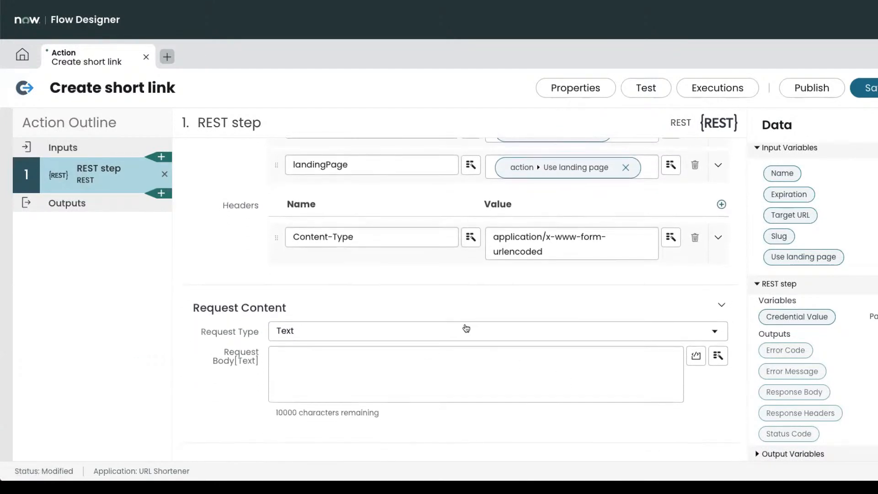
scroll(465, 325, "down", 2)
scroll(465, 324, "down", 1)
scroll(464, 323, "up", 1)
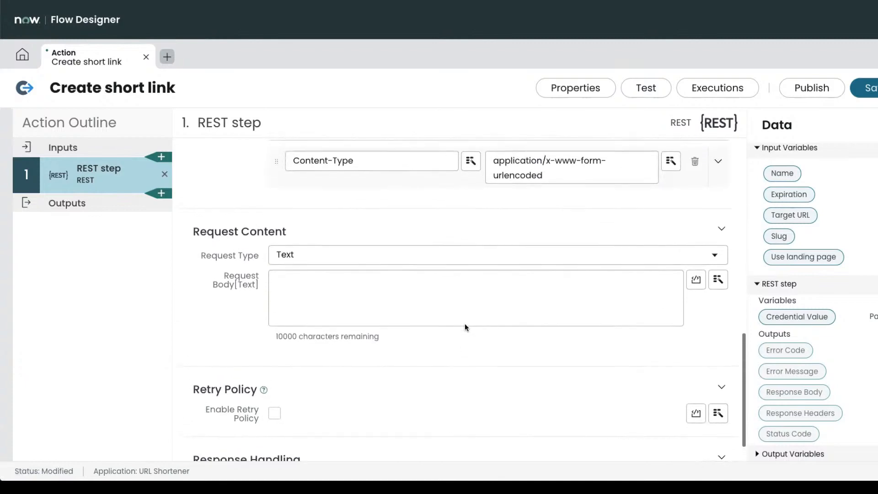
left_click(412, 300)
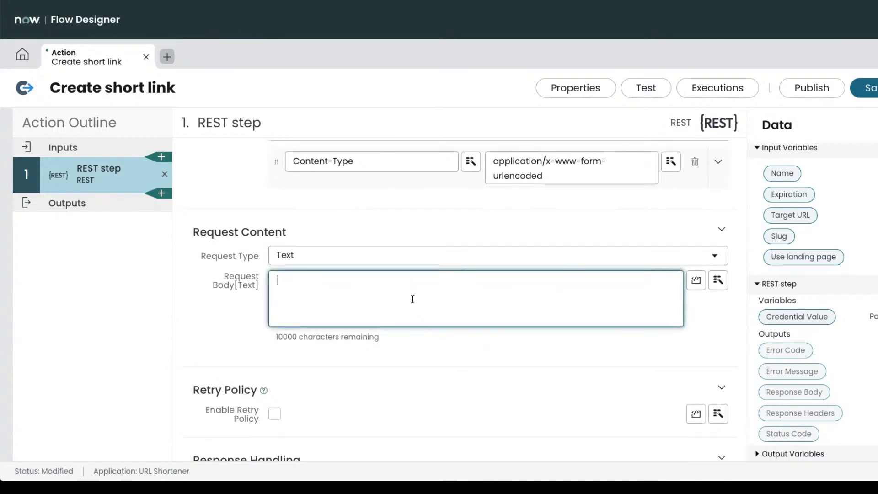
Check the Content-Type header value and save the Create short link action as Draft.
left_click_drag(563, 176, 493, 162)
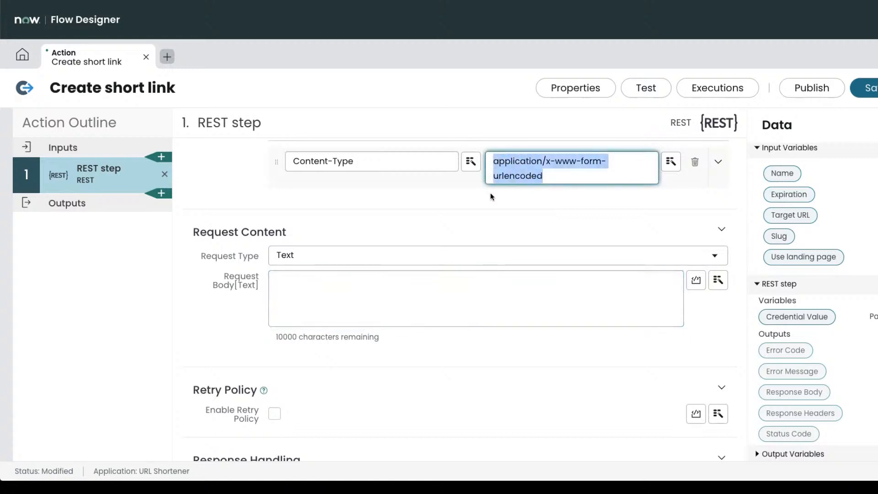
left_click(196, 324)
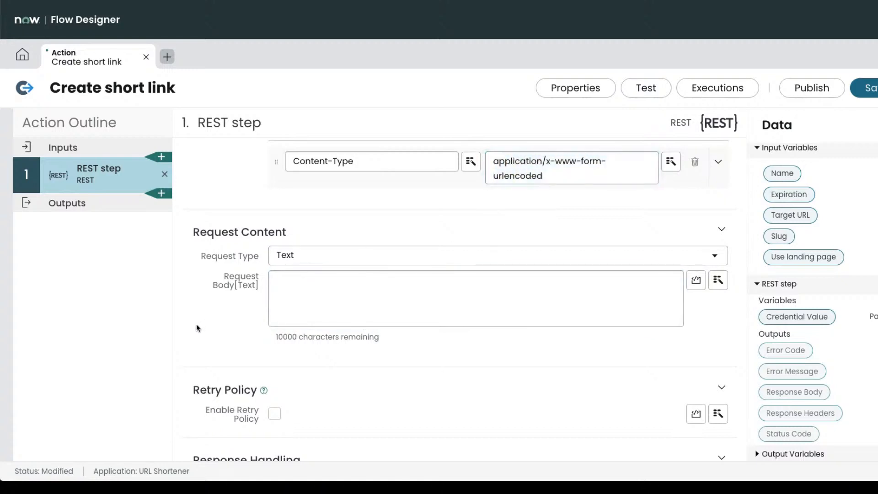
scroll(196, 326, "down", 1)
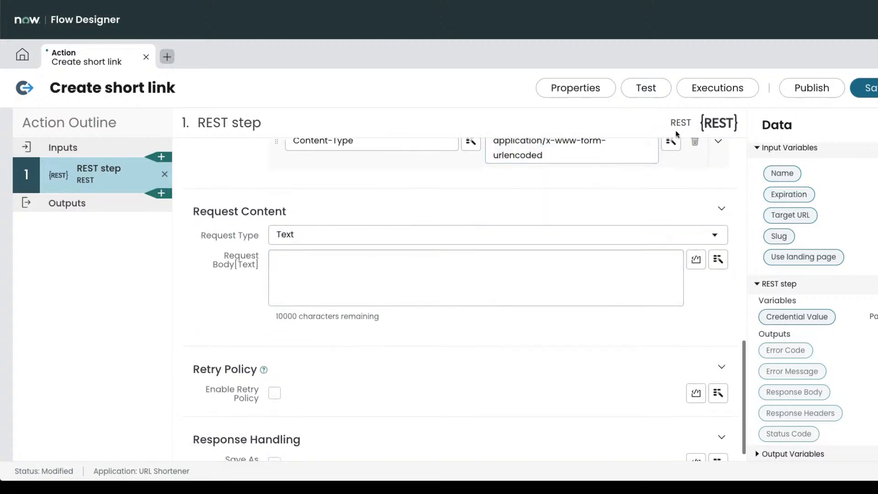
left_click(863, 91)
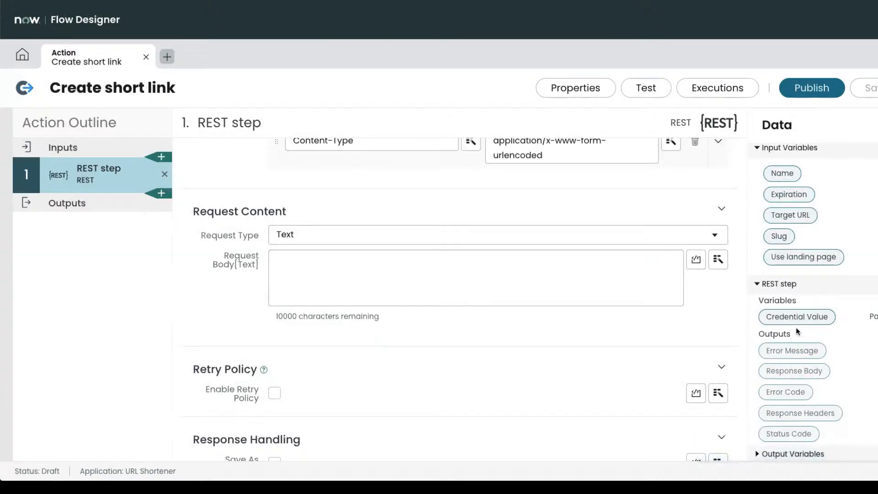
Insert a JSON Parser step from the Integrations section after the REST step.
left_click(162, 194)
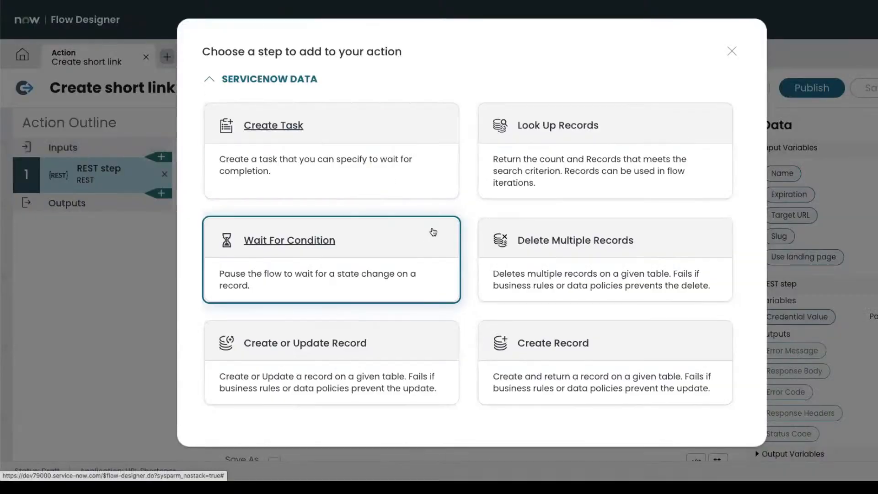
scroll(433, 231, "down", 10)
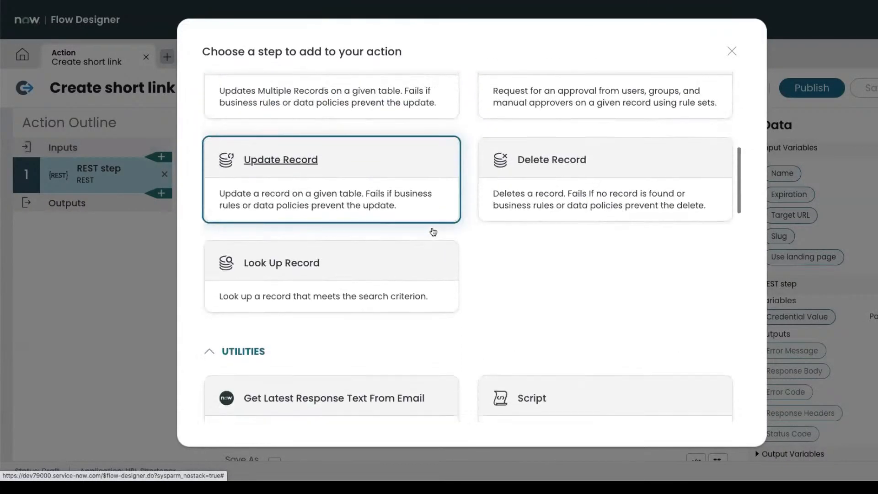
scroll(433, 232, "down", 7)
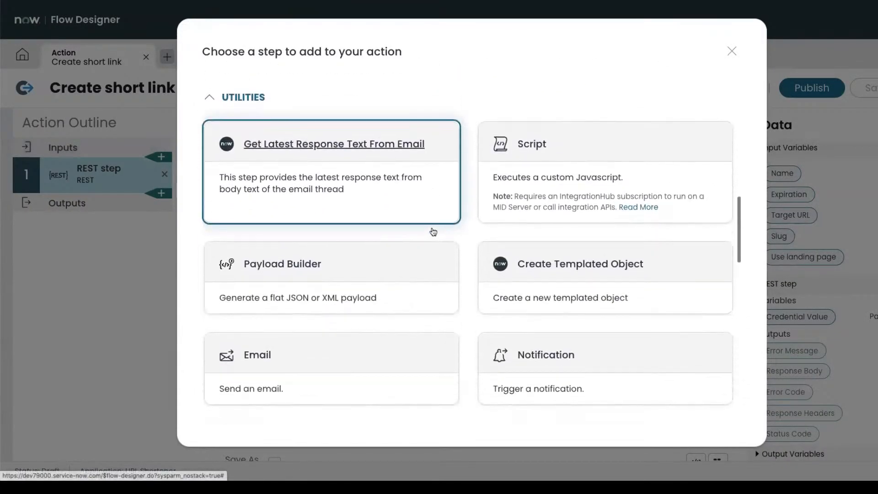
scroll(433, 232, "down", 3)
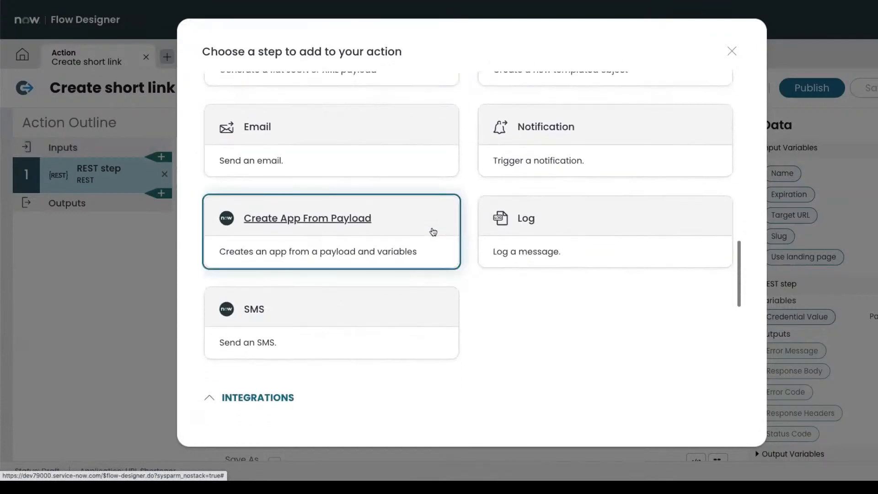
scroll(433, 232, "down", 9)
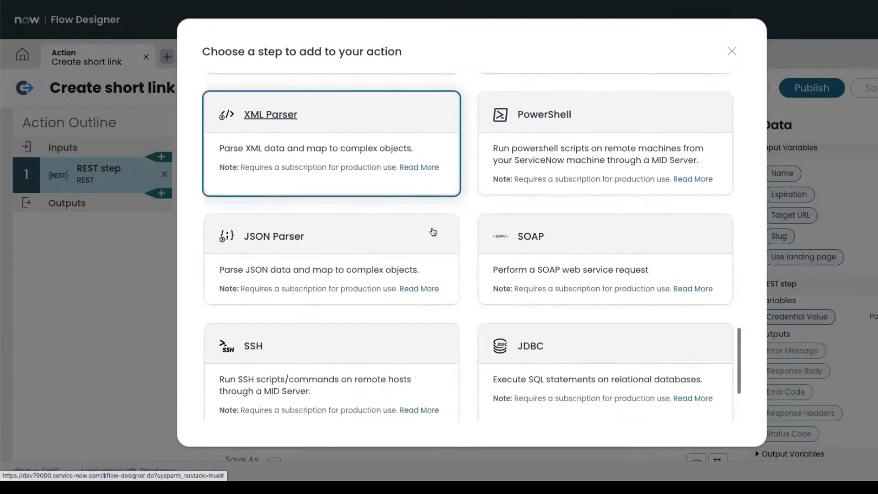
scroll(434, 232, "down", 3)
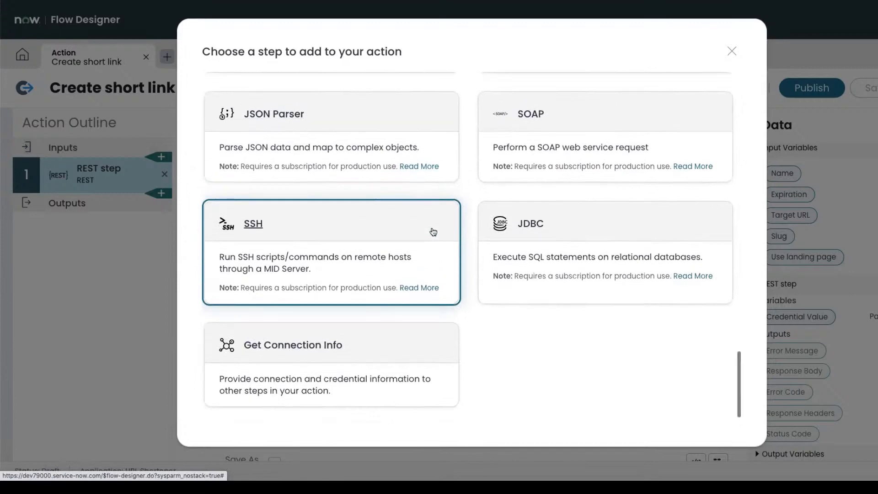
scroll(433, 232, "up", 10)
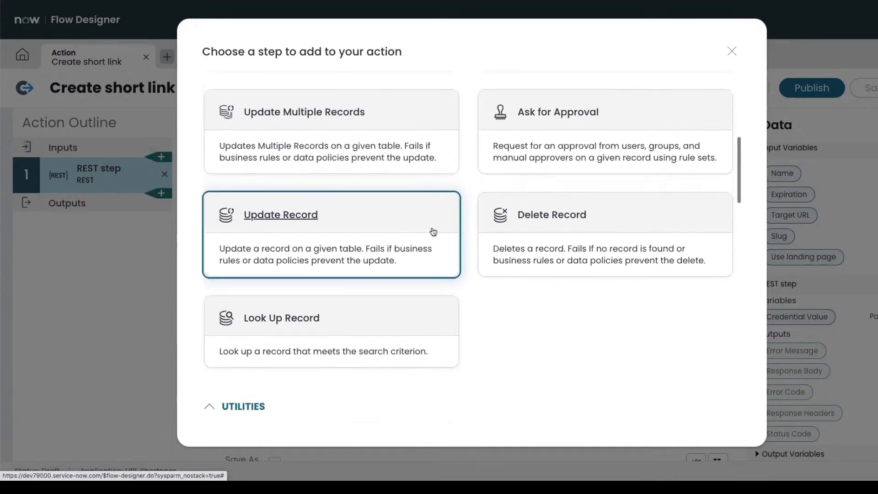
scroll(433, 232, "up", 6)
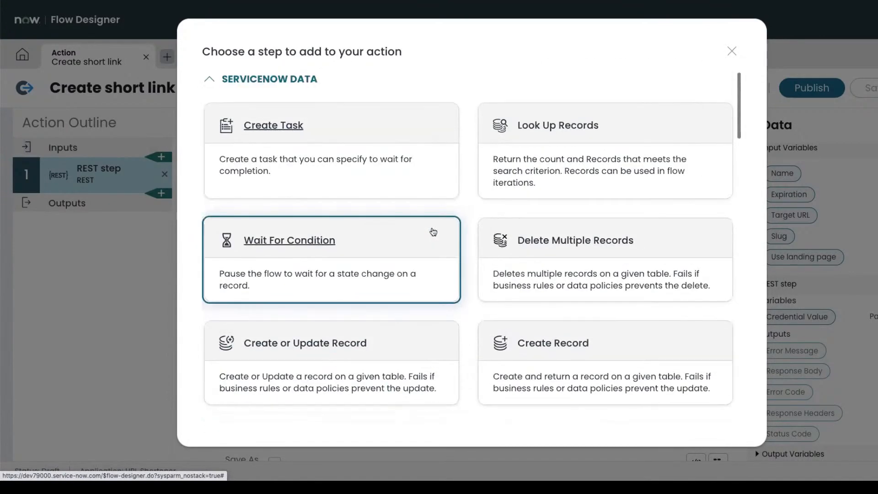
scroll(538, 353, "down", 2)
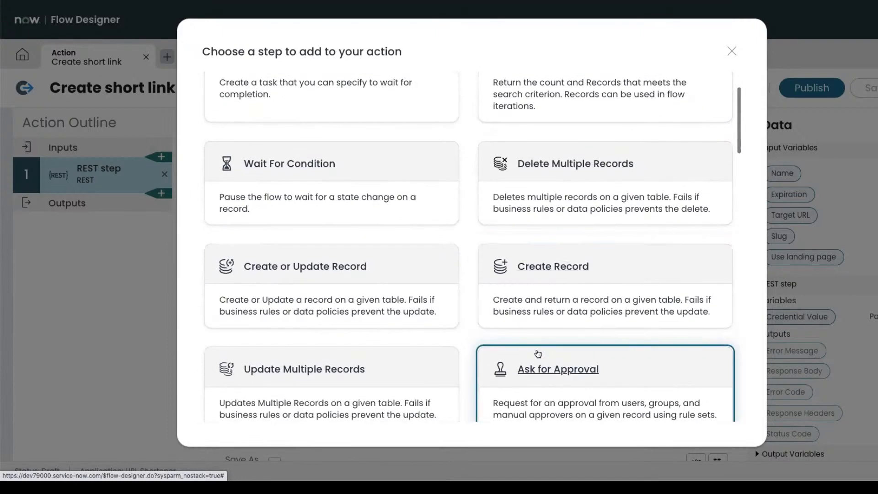
scroll(538, 354, "down", 3)
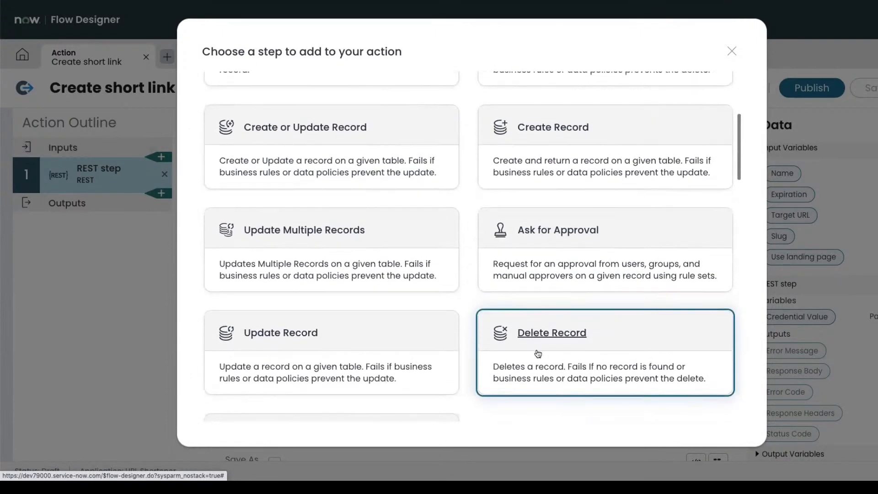
scroll(538, 353, "down", 3)
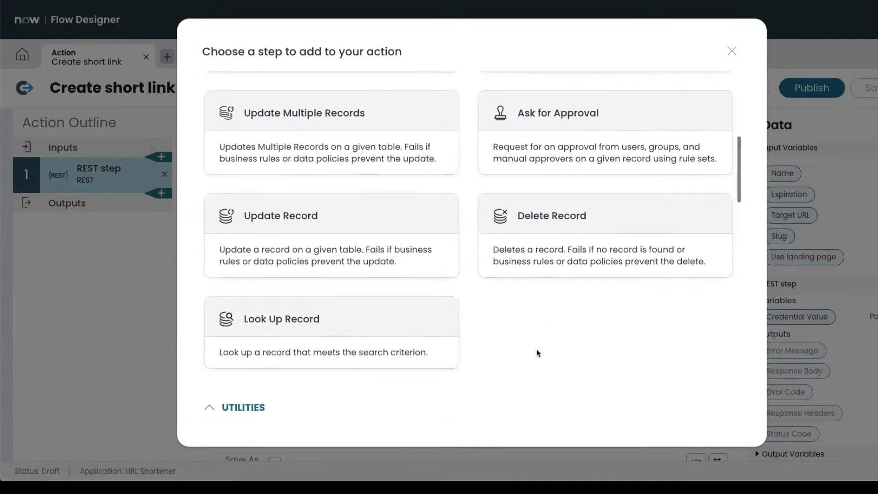
scroll(537, 353, "down", 3)
scroll(537, 352, "down", 2)
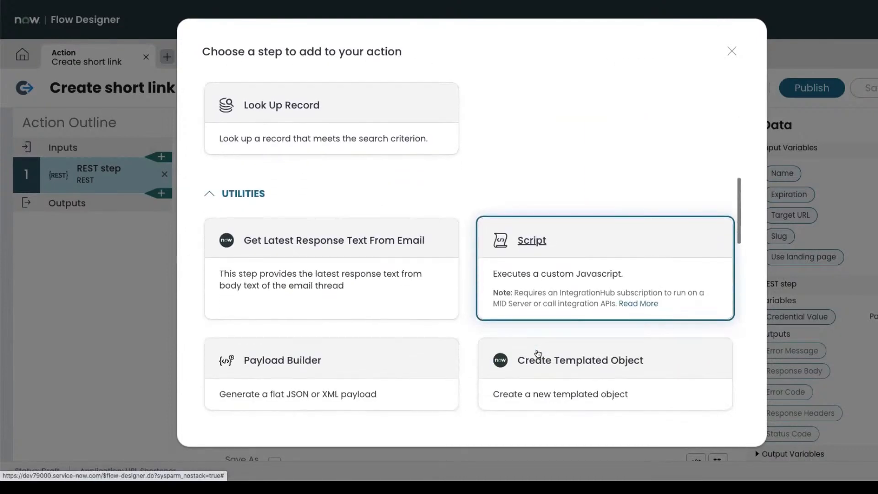
scroll(537, 353, "down", 3)
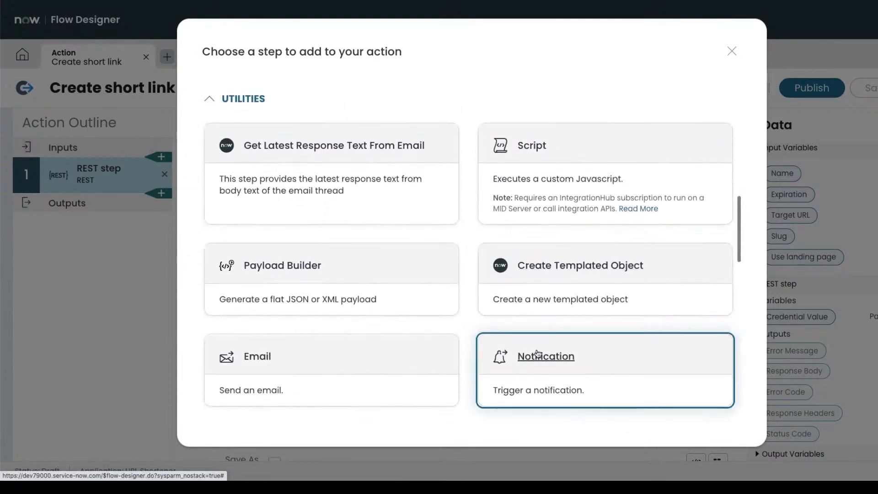
scroll(538, 353, "down", 3)
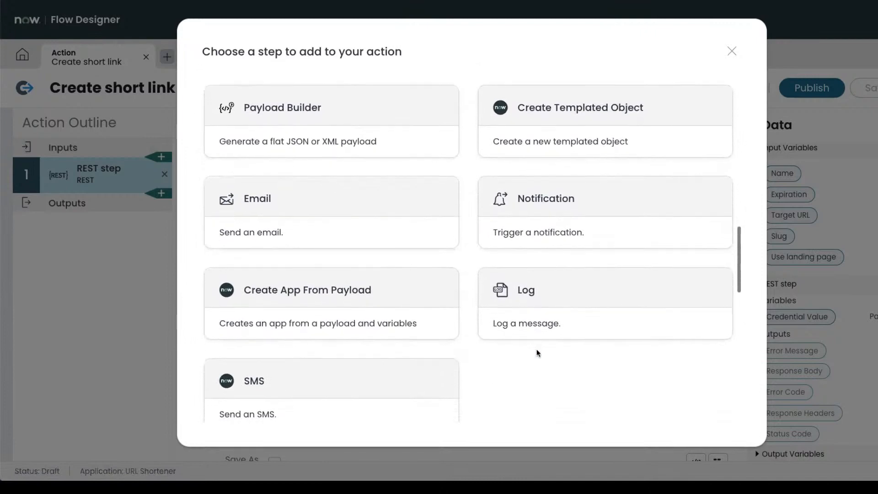
scroll(536, 352, "down", 1)
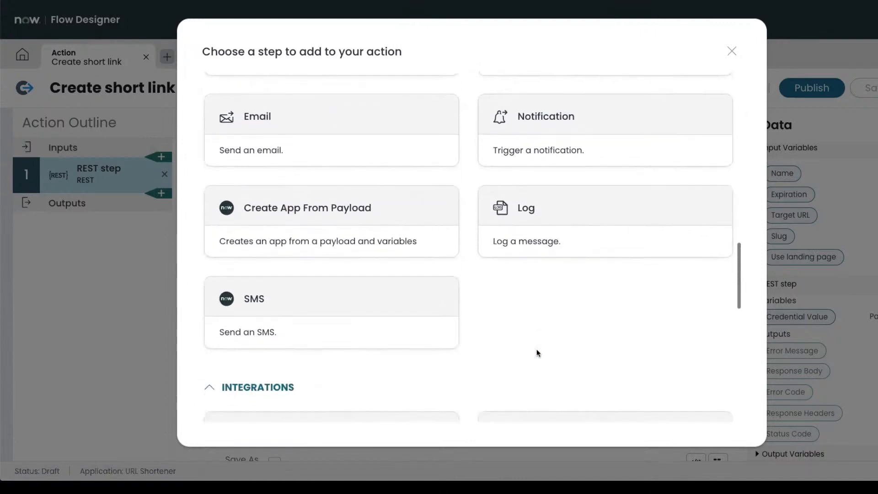
scroll(537, 352, "down", 4)
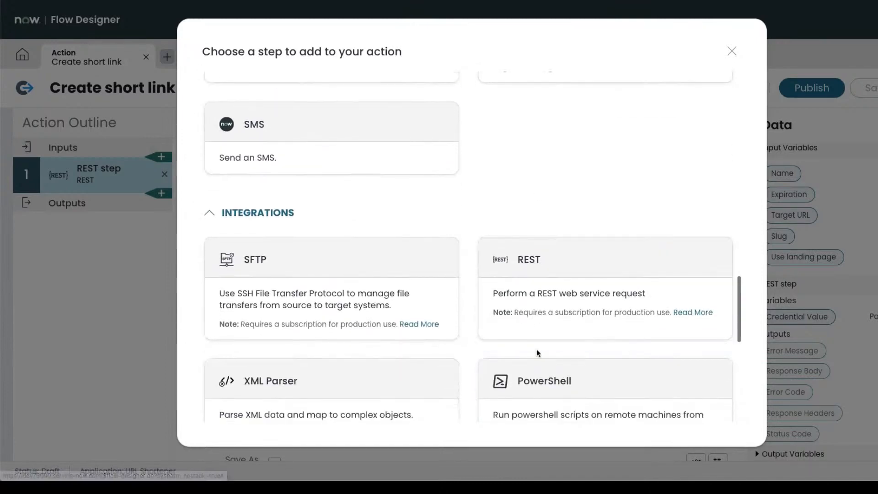
scroll(536, 352, "down", 2)
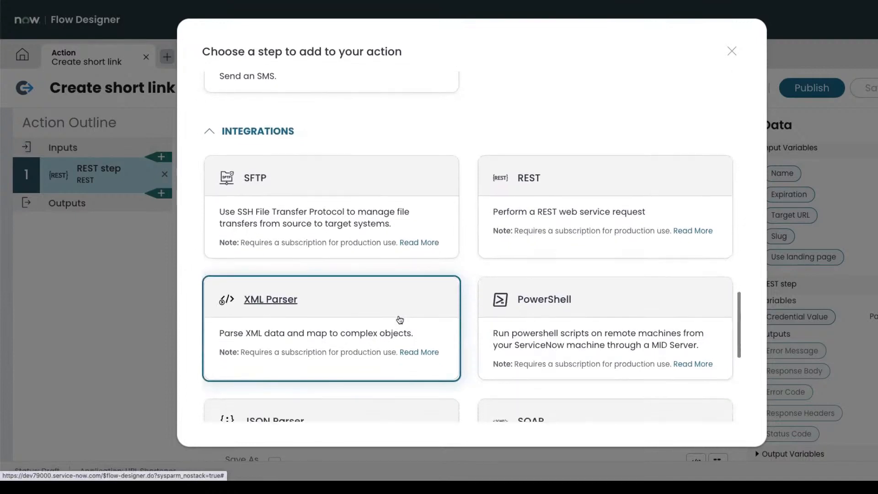
scroll(400, 319, "down", 1)
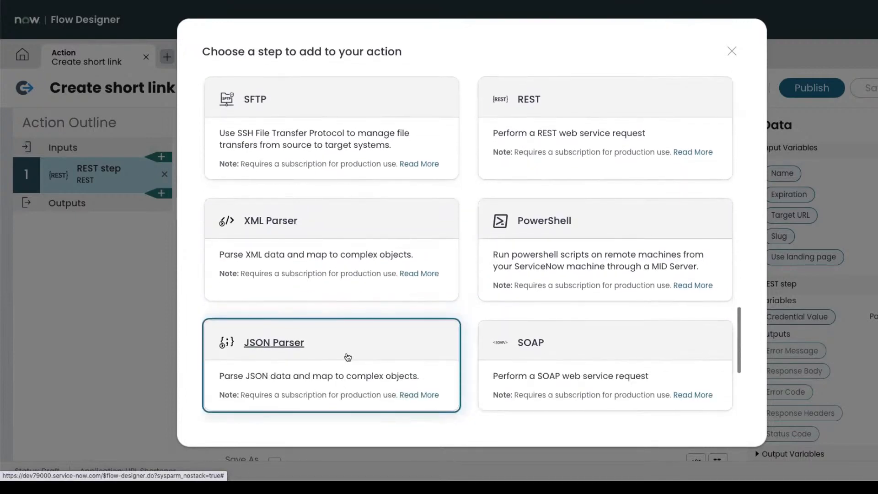
left_click(347, 358)
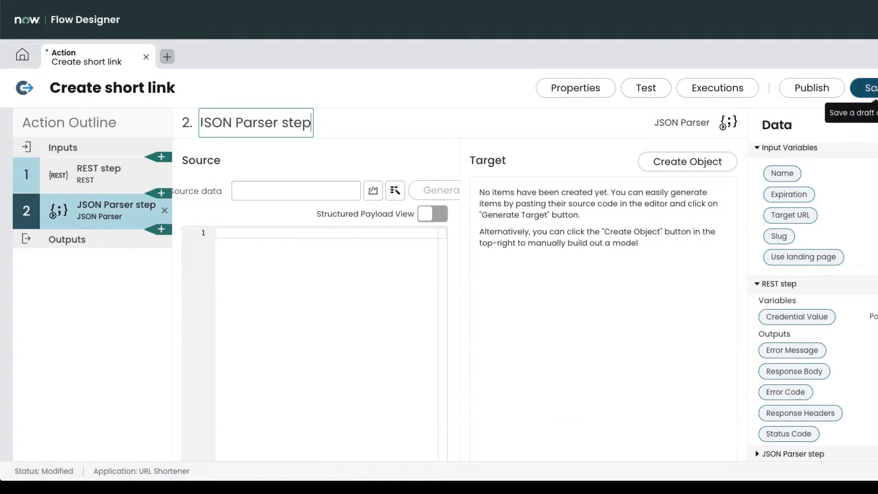
Save the Create short link action with JSON Parser as step 2.
left_click(866, 88)
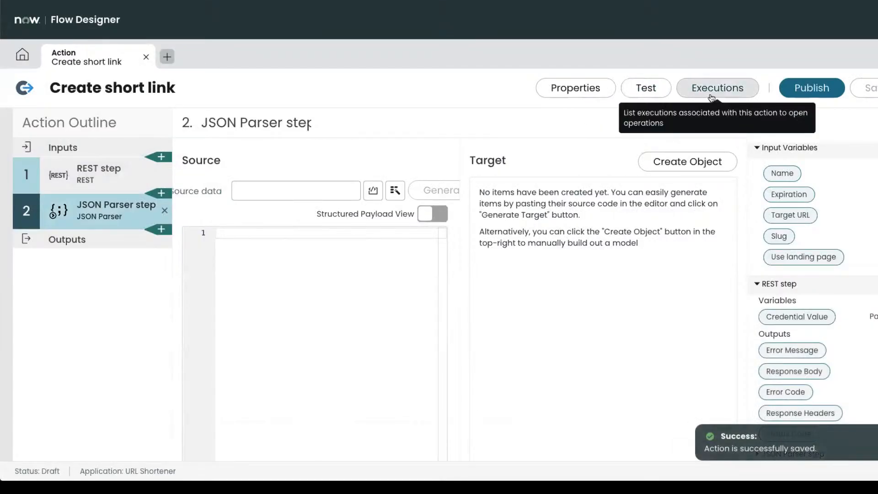
left_click(644, 89)
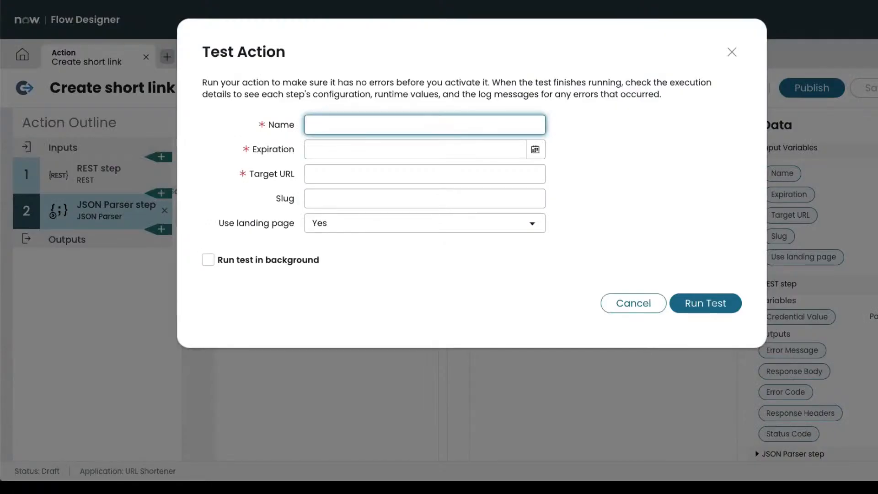
type("Andrfr")
key("BackSpace")
key("BackSpace")
type("ew")
key("Tab")
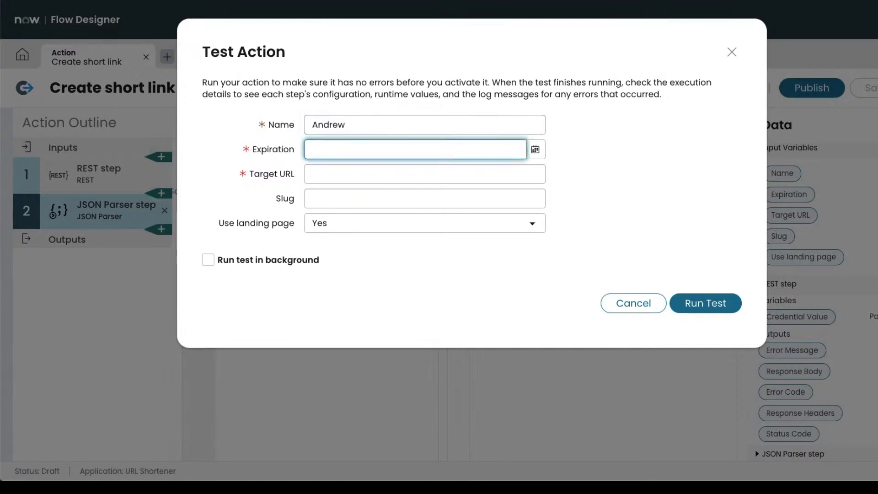
left_click(535, 150)
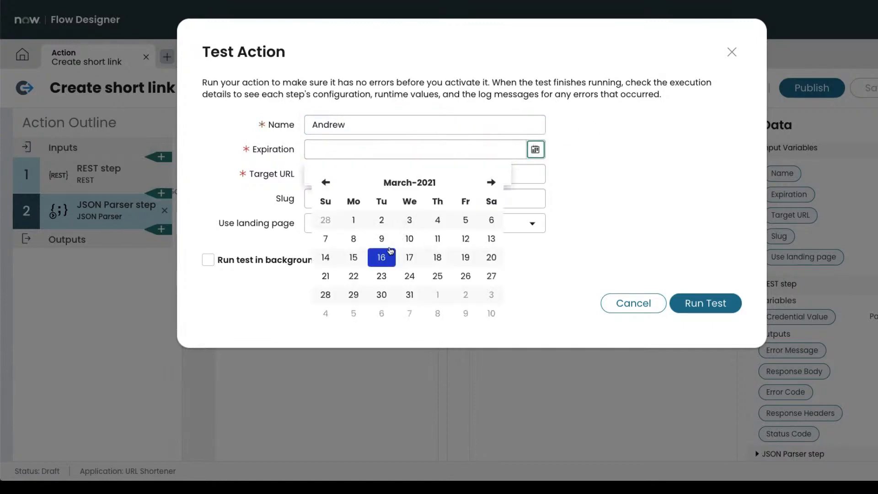
left_click(391, 253)
left_click(475, 228)
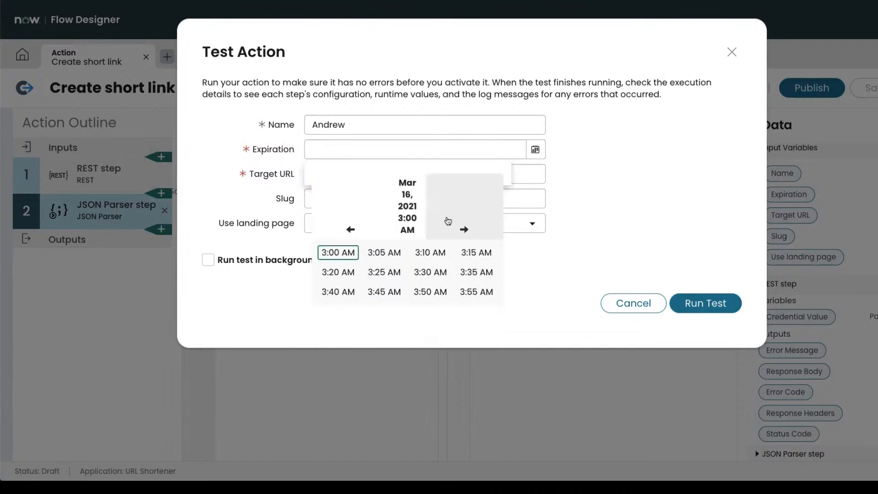
left_click(383, 254)
left_click(416, 174)
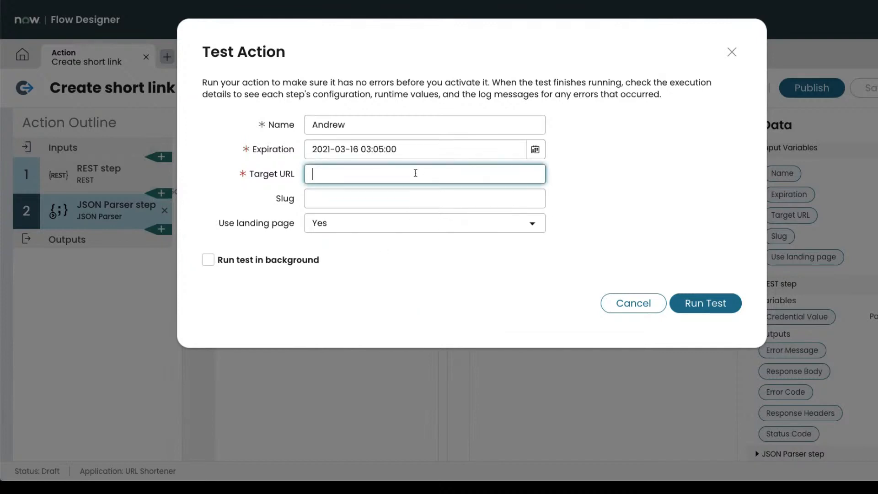
type("h")
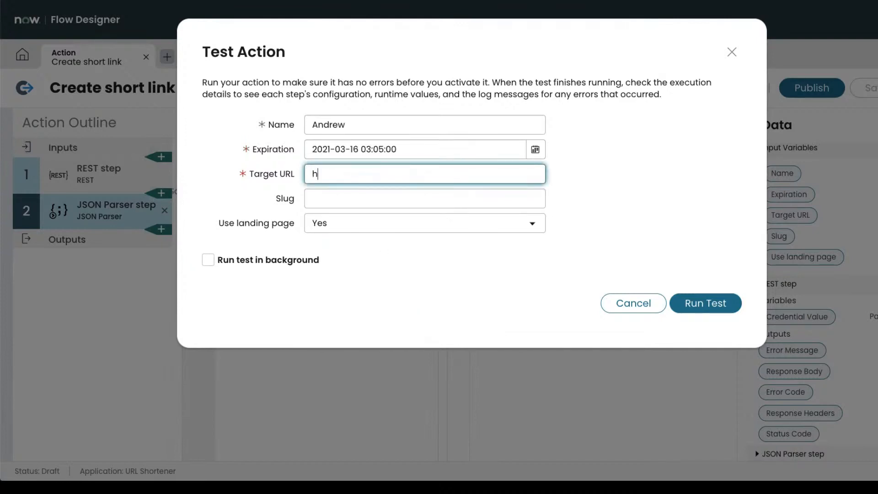
type("ttps://google.com")
left_click(403, 196)
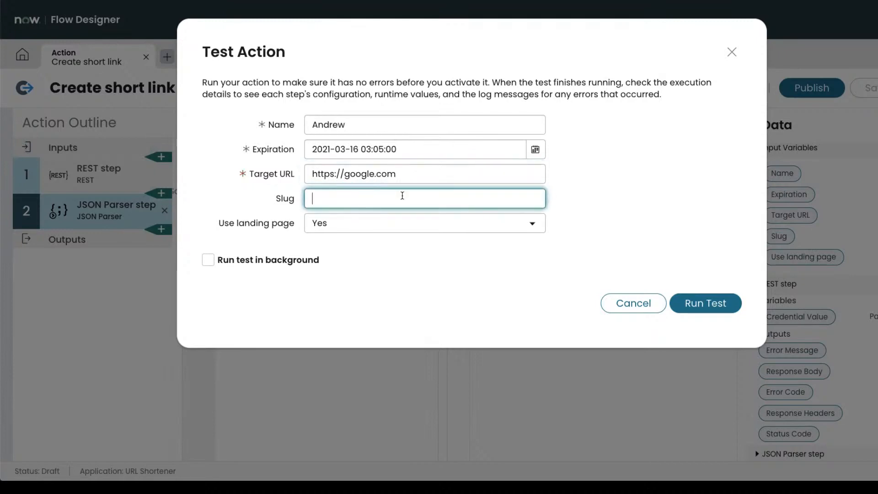
type("ajb")
left_click(716, 310)
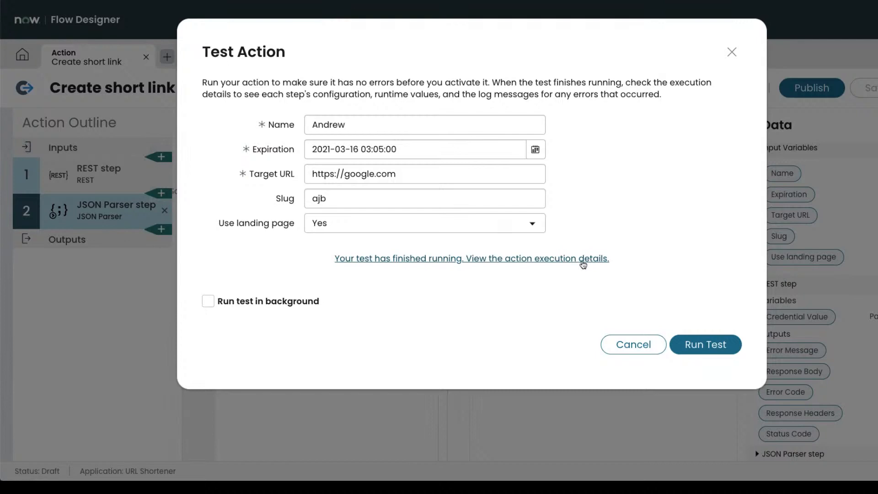
left_click(583, 259)
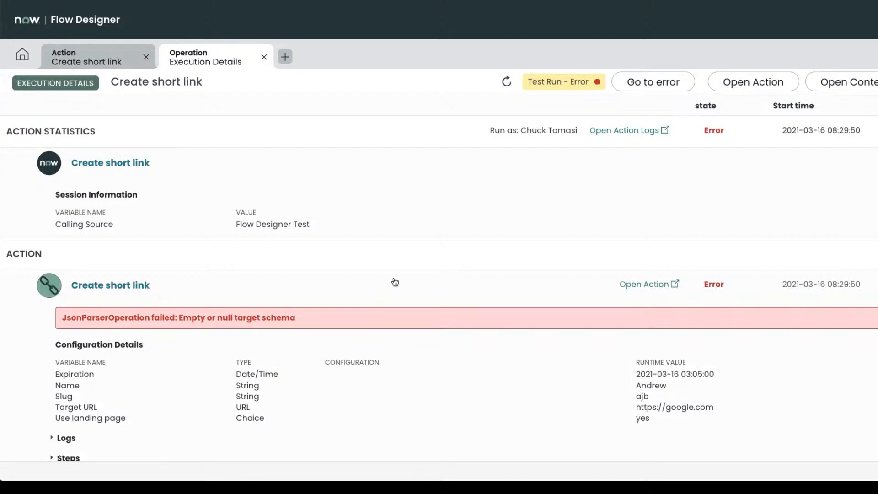
Expand the action's step details in the test execution and scroll down to Step Output Data.
scroll(394, 280, "down", 2)
scroll(394, 281, "down", 1)
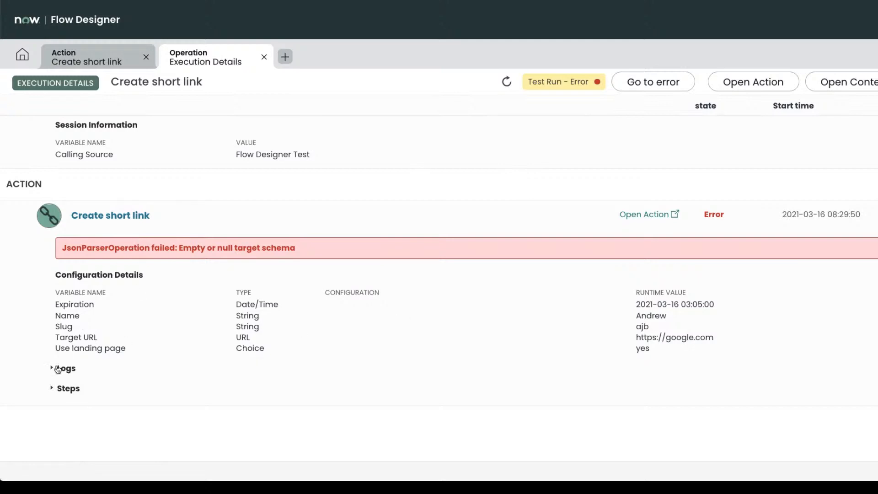
left_click(51, 392)
scroll(236, 364, "down", 5)
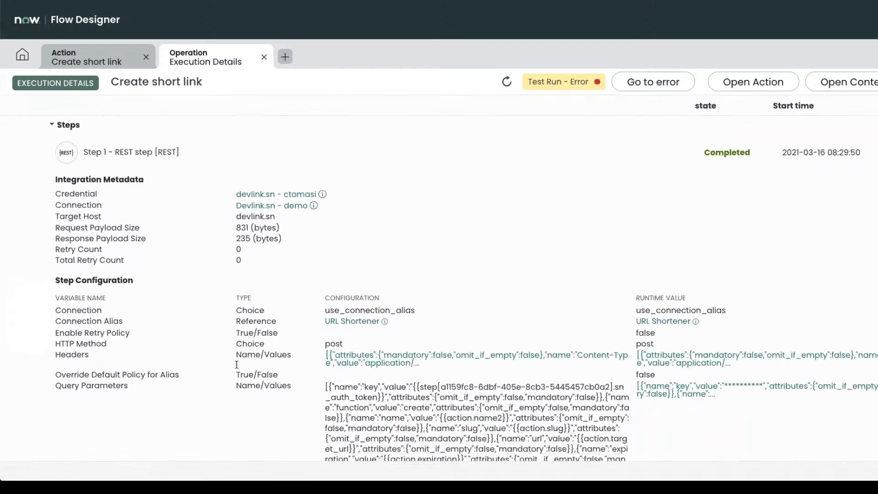
scroll(236, 365, "down", 1)
scroll(236, 368, "down", 3)
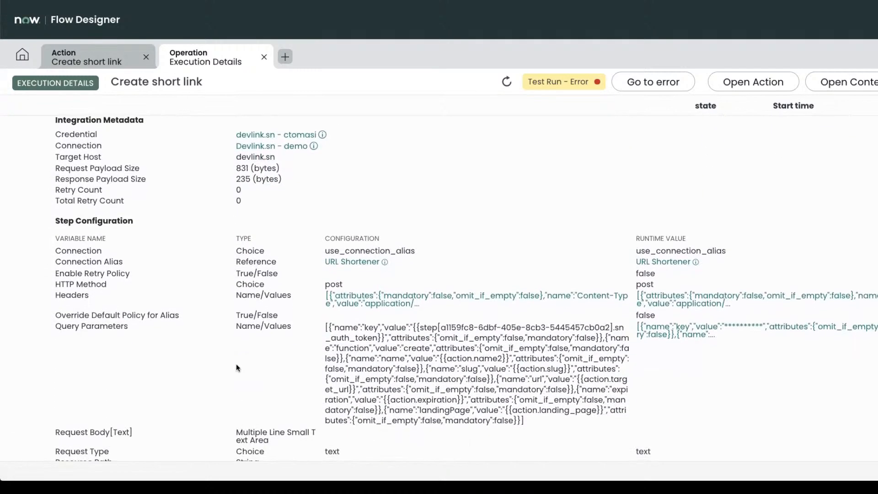
scroll(303, 353, "down", 3)
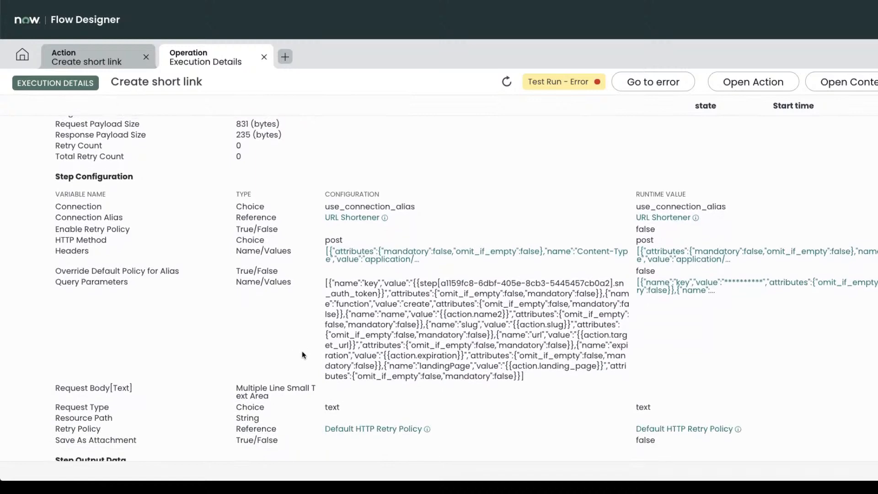
scroll(302, 350, "down", 4)
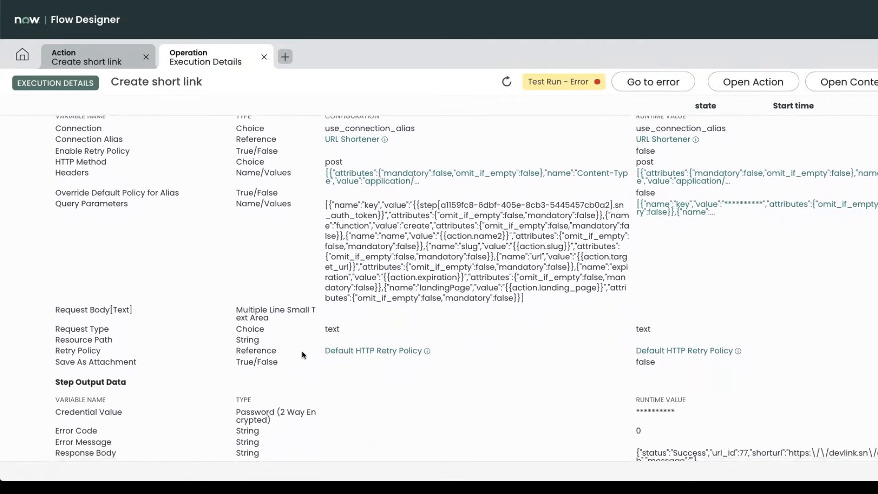
scroll(302, 352, "down", 4)
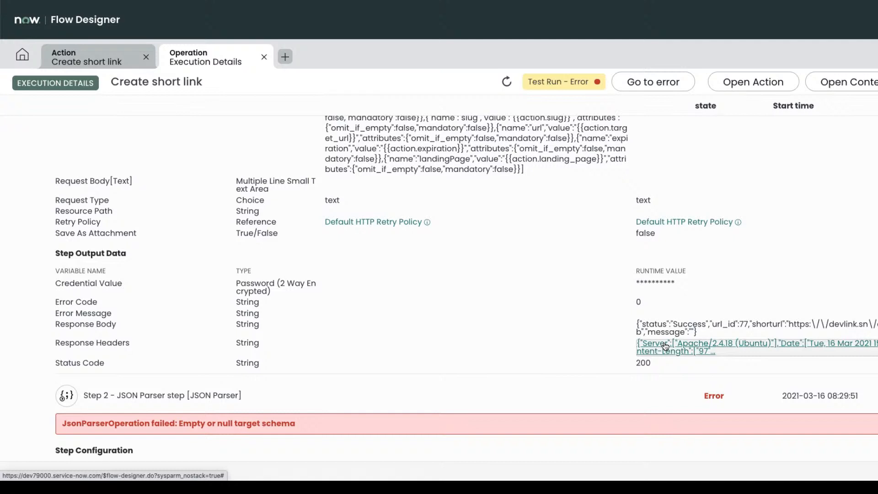
Select and copy the REST step's Response Body JSON value.
left_click(714, 325)
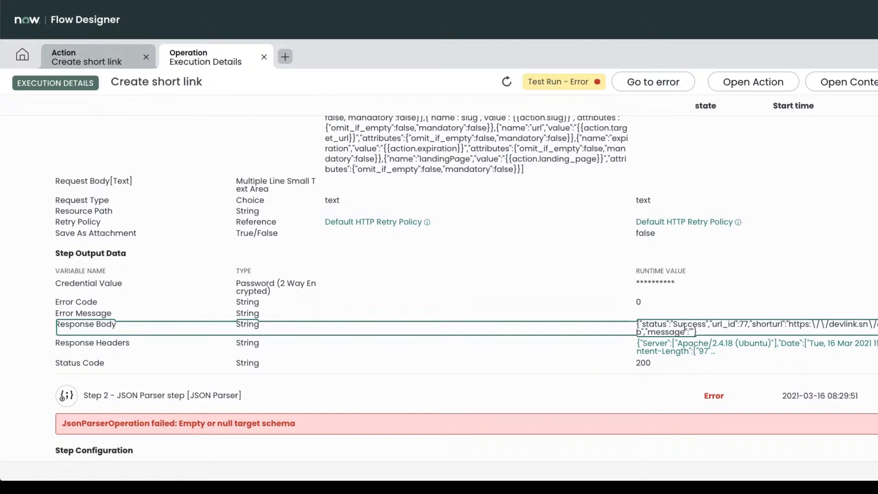
scroll(683, 325, "down", 1)
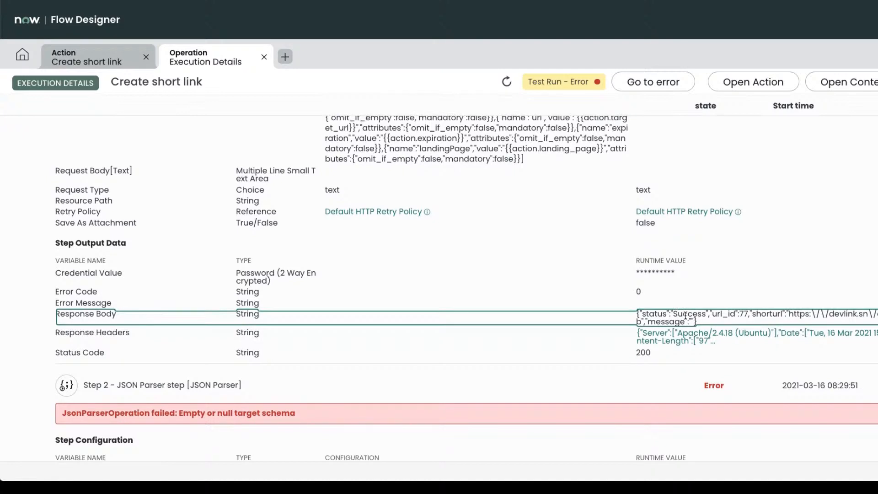
triple_click(686, 315)
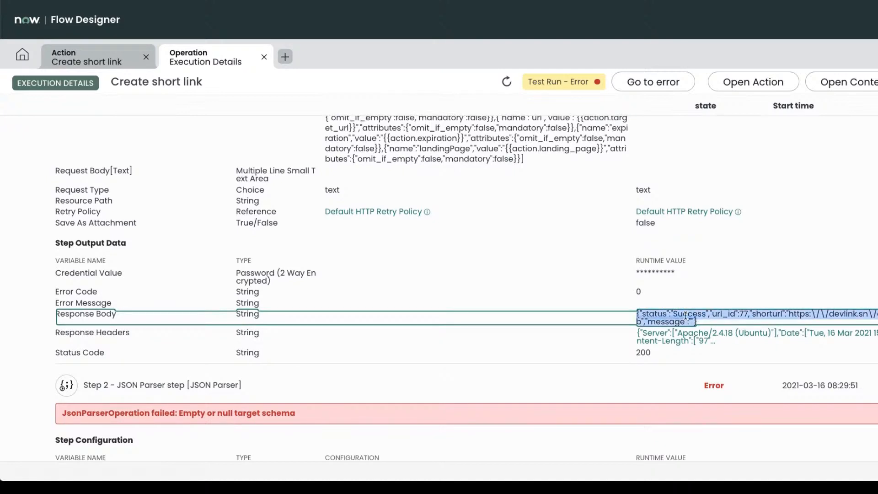
left_click(671, 316)
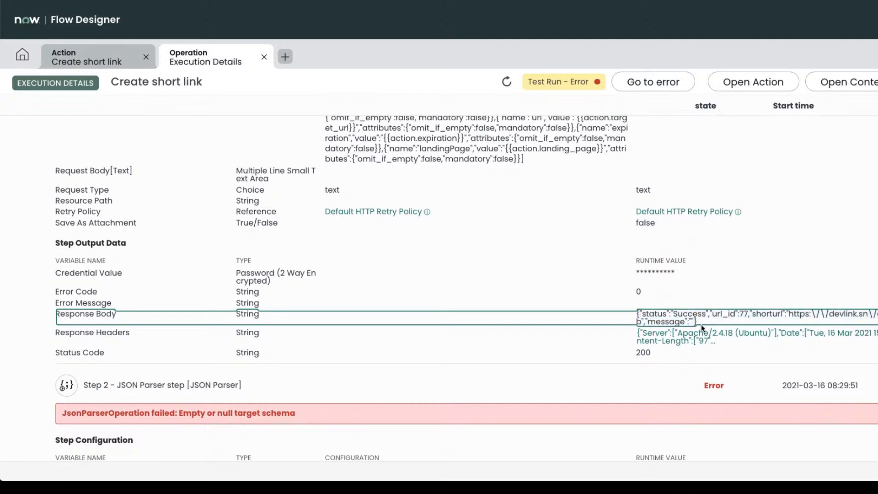
left_click_drag(702, 323, 635, 313)
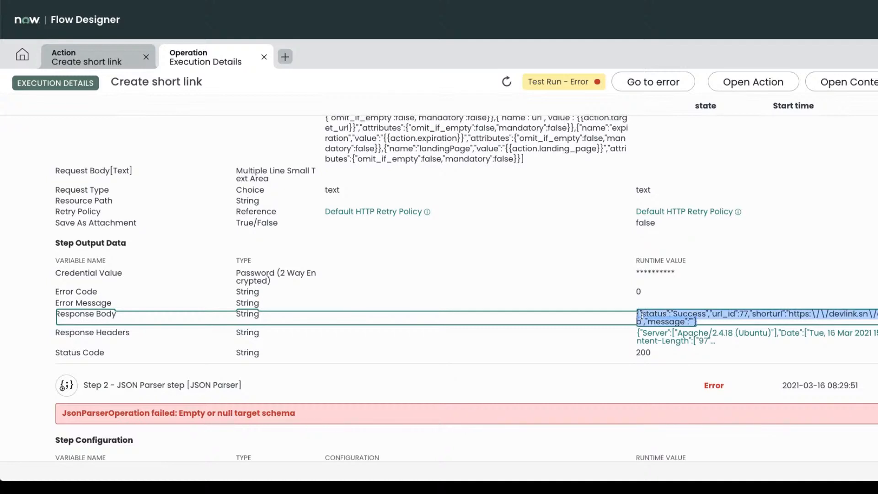
View the full Response Headers value, close the viewer and return to the Create short link action.
left_click(663, 337)
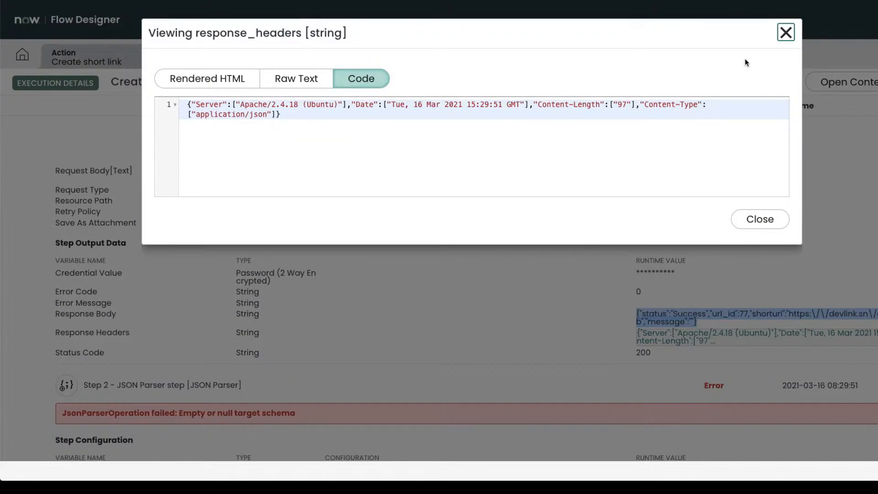
left_click(786, 32)
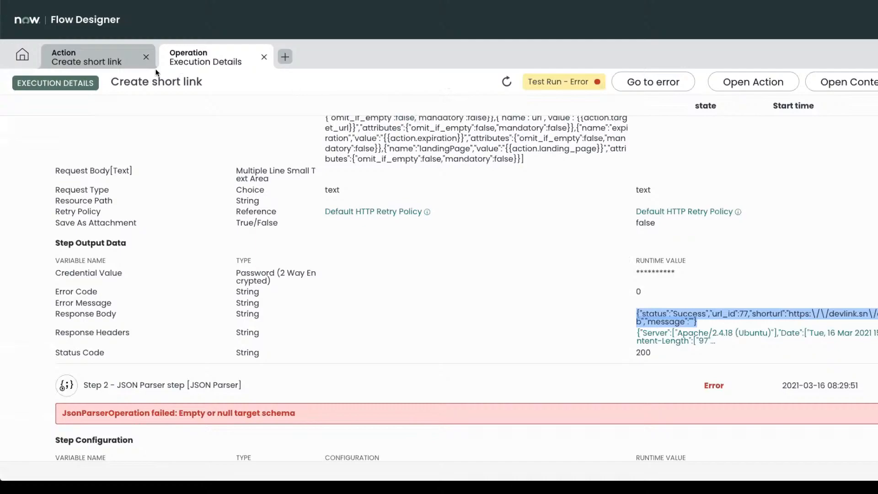
left_click(114, 54)
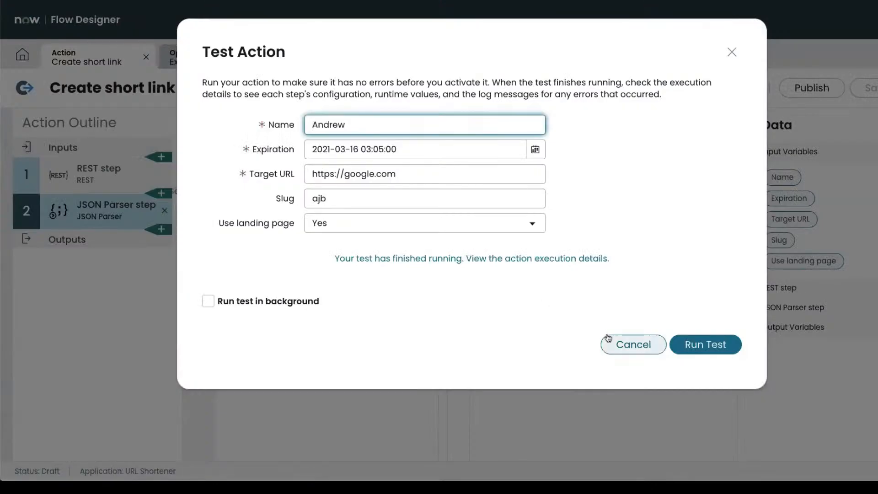
Cancel the Test Action dialog and paste the copied response JSON into the JSON Parser source.
left_click(627, 351)
left_click(281, 256)
key("ctrl+v")
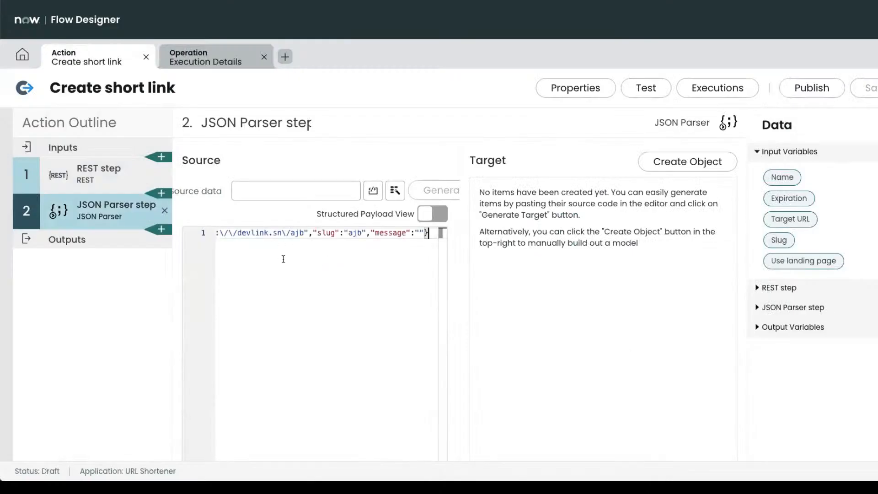
key("Home")
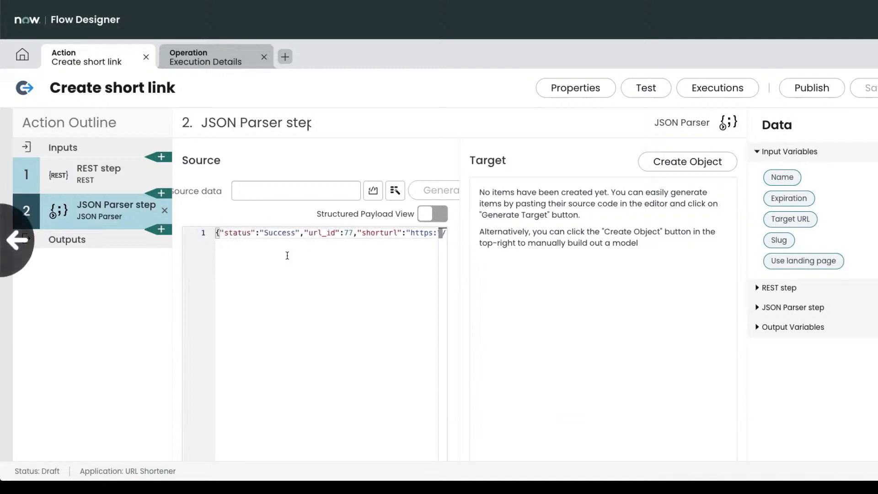
key("End")
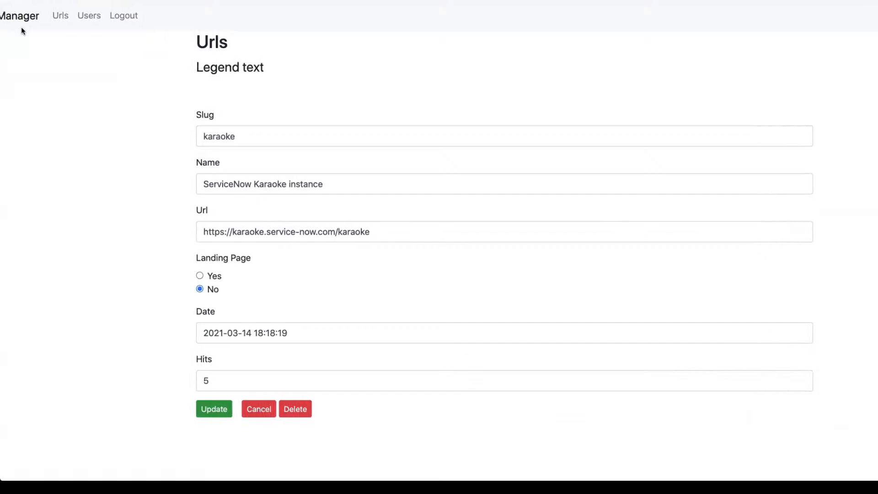
Open the ajb entry from Urls for editing, check its Date field, then return to Flow Designer.
left_click(60, 15)
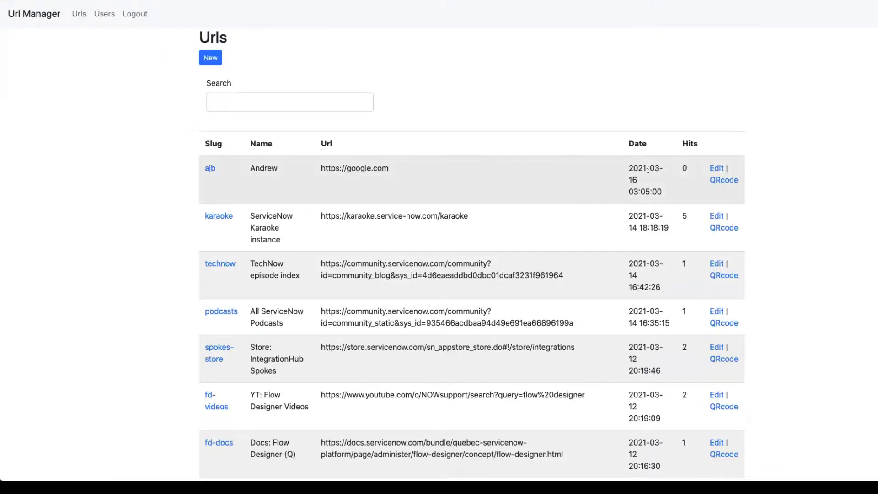
left_click(716, 173)
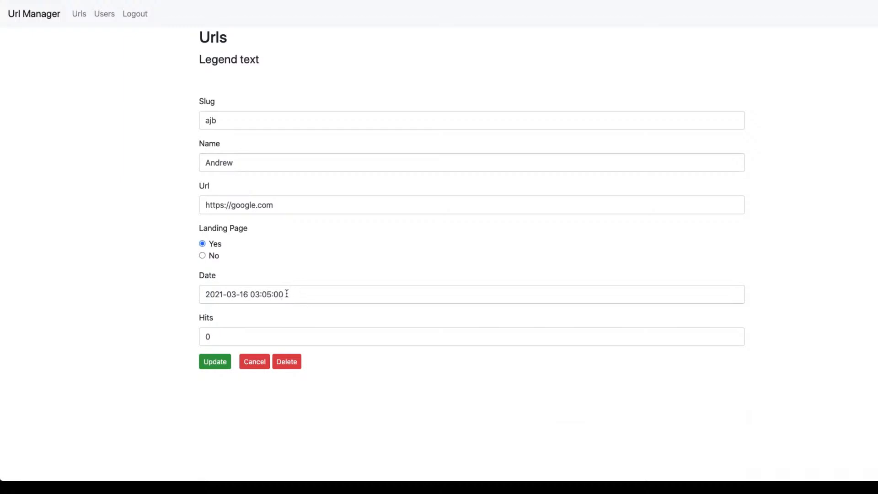
left_click_drag(286, 294, 199, 290)
left_click(284, 270)
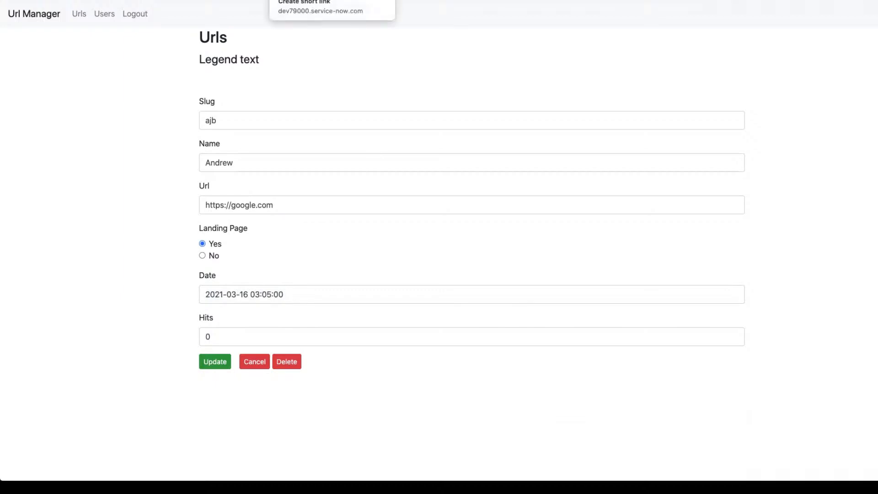
left_click(300, 1)
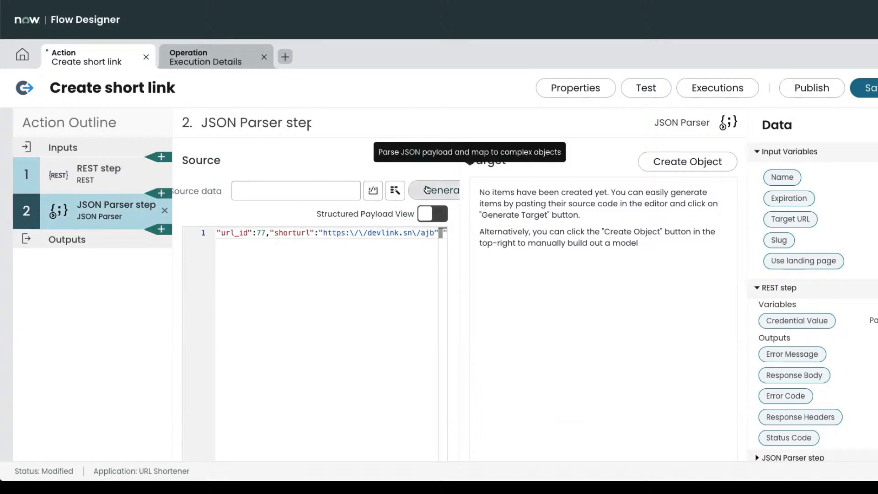
Generate the target from the sample and expand root to show status, url_id, shorturl, slug, message.
scroll(426, 189, "right", 1)
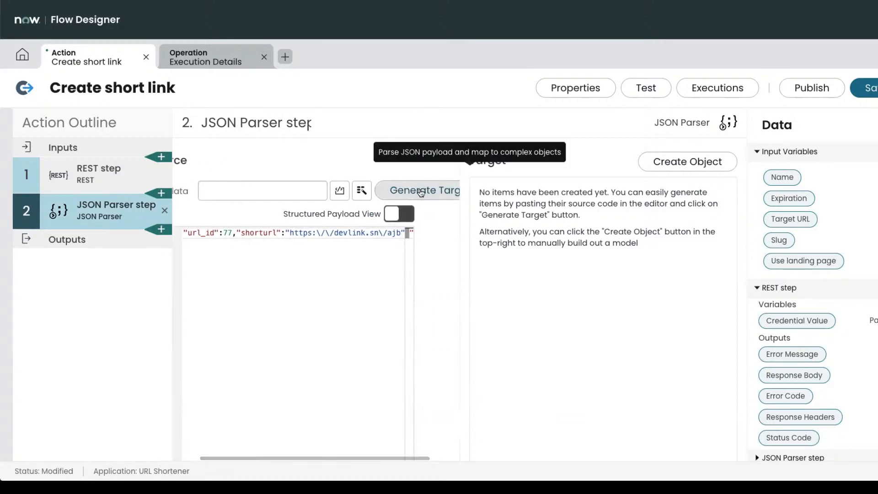
left_click(421, 191)
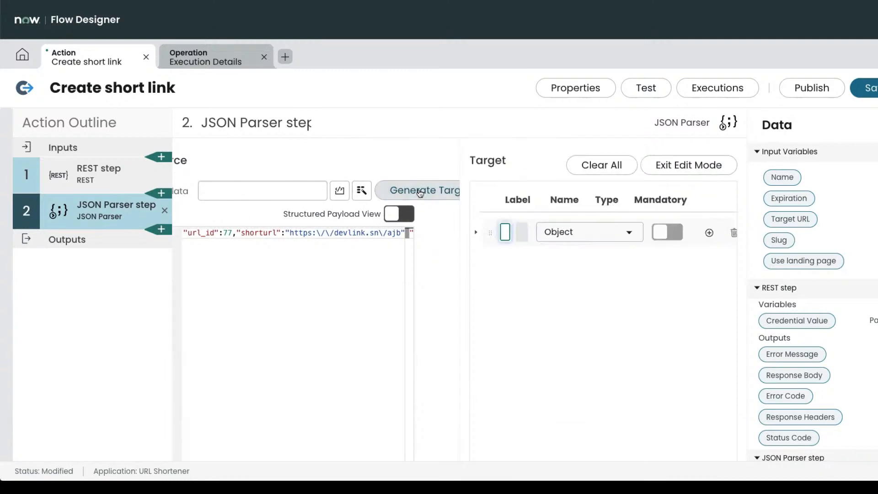
key("ctrl+minus")
left_click(524, 291)
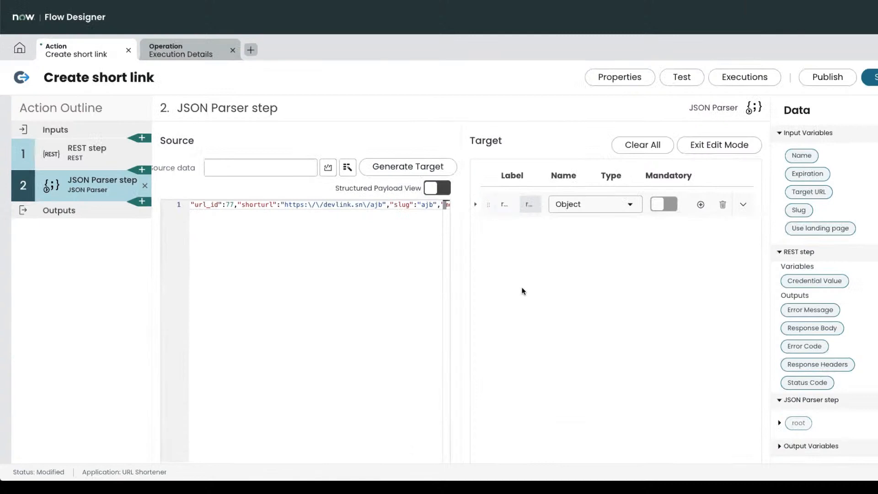
scroll(523, 291, "left", 3)
key("ctrl+minus")
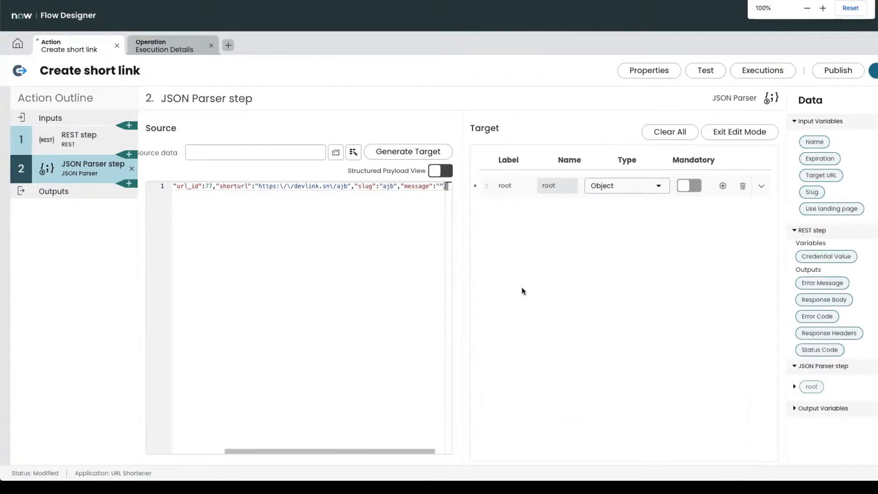
left_click(475, 186)
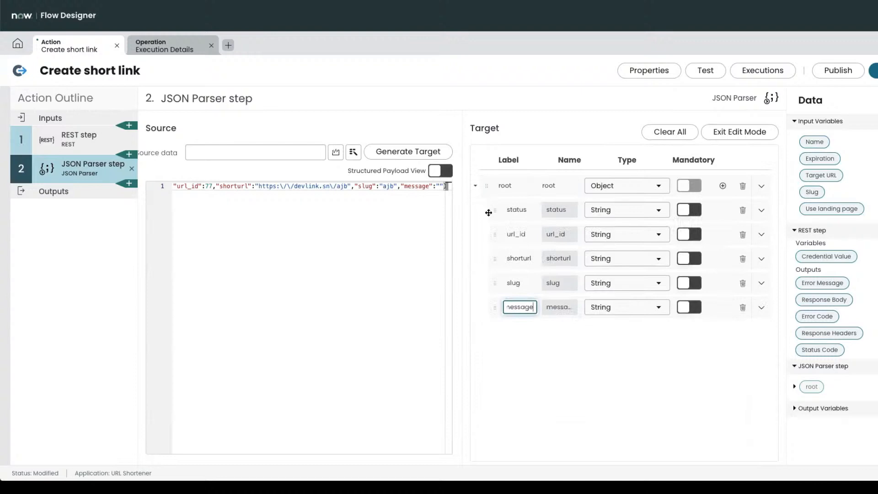
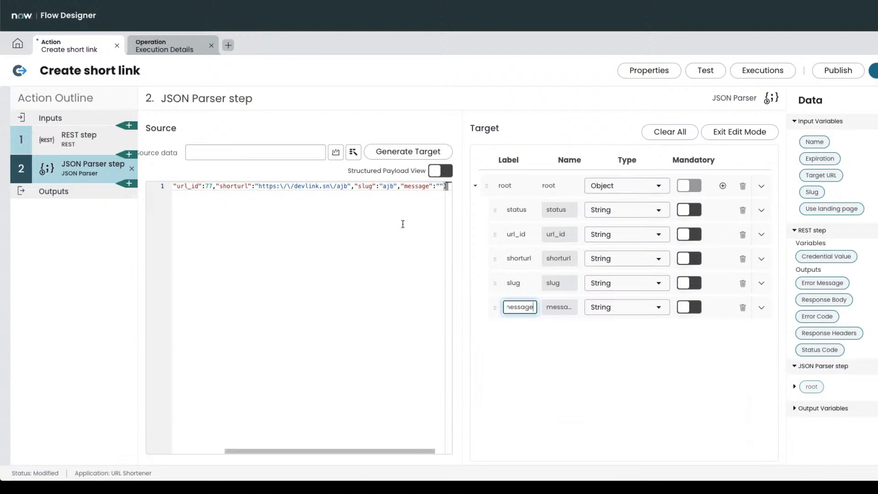
Finish the message field label and re-expand root to show its child fields.
triple_click(320, 186)
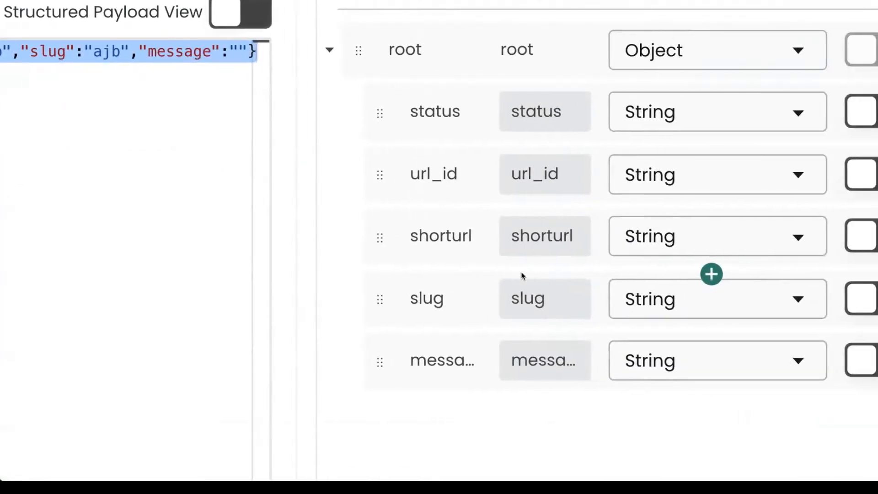
left_click(419, 47)
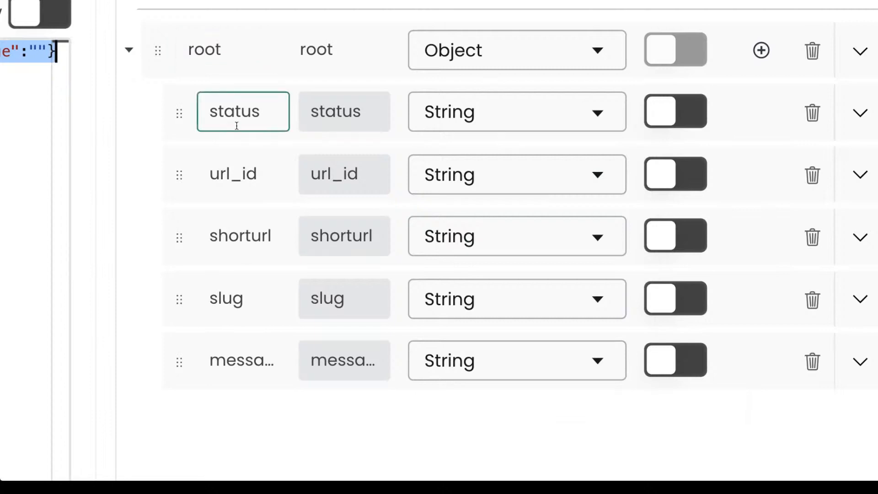
left_click(263, 114)
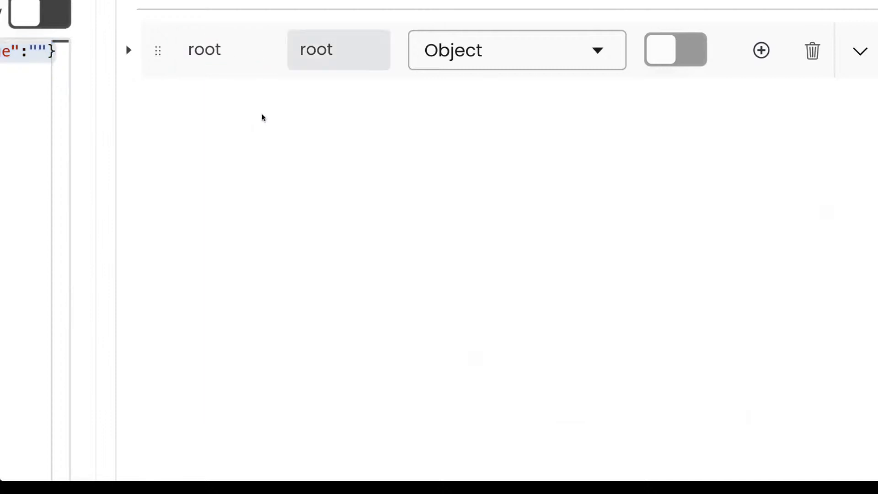
left_click(130, 51)
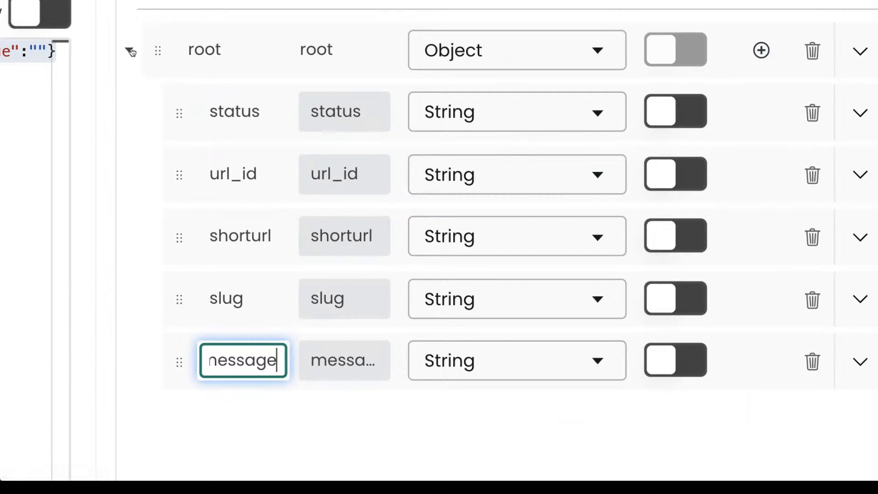
Search url_id's type list for an integer type, then leave url_id as String.
left_click(430, 175)
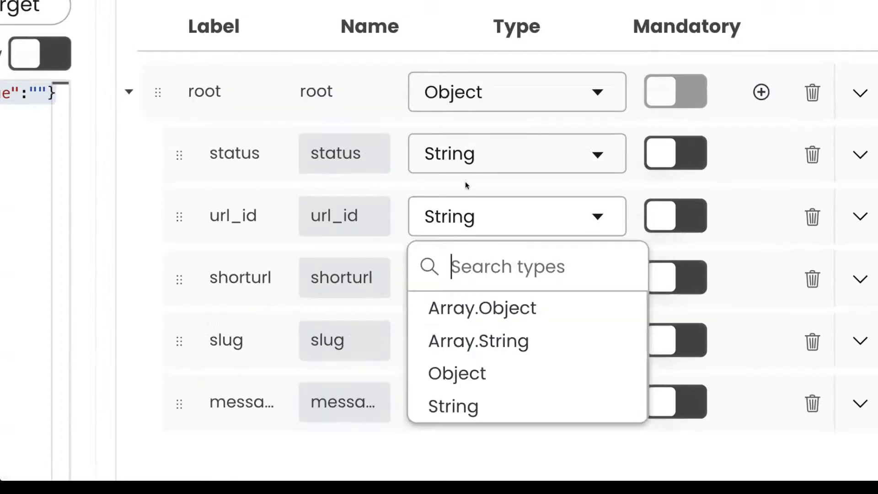
type("int")
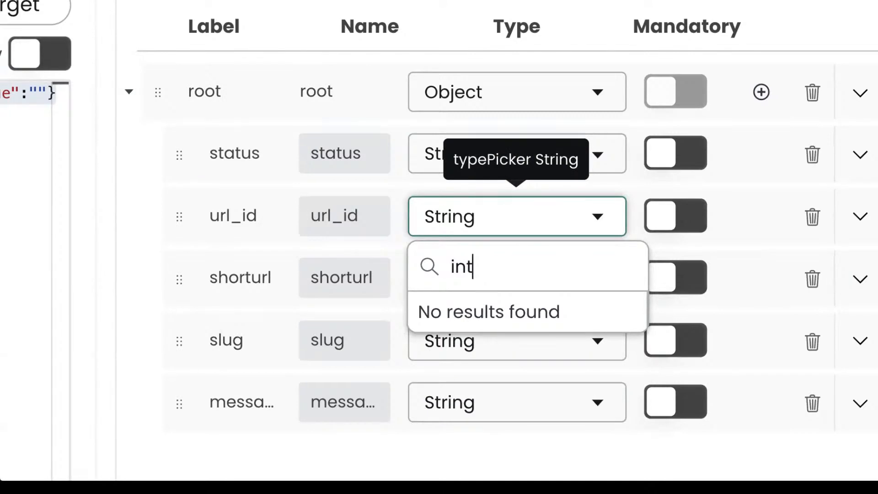
key("BackSpace")
key("BackSpace")
key("BackSpace")
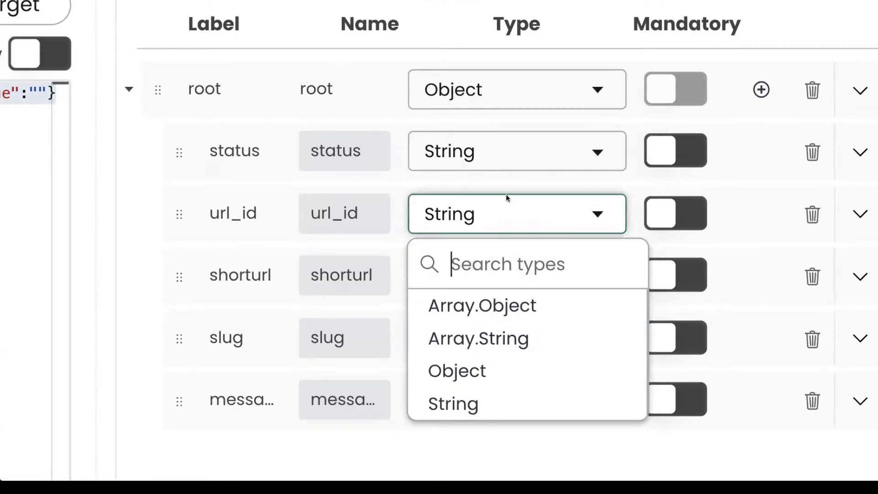
left_click(491, 226)
left_click(492, 222)
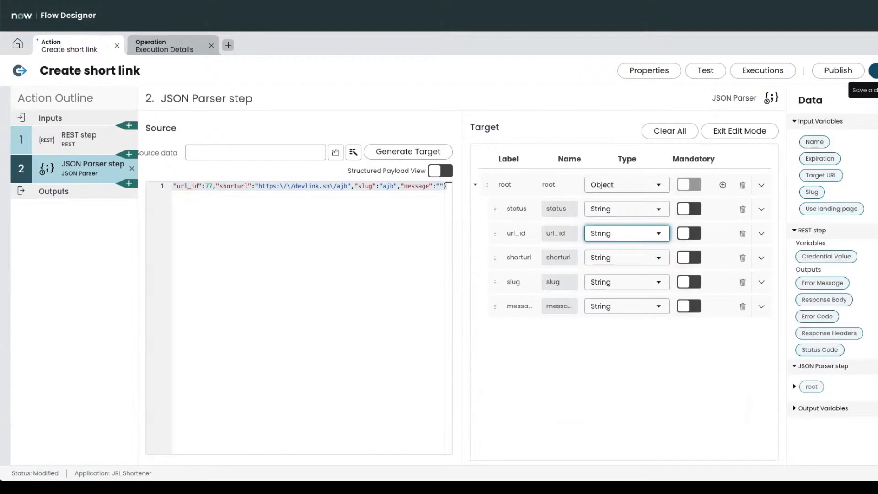
Save the action and expand the JSON Parser root data pill.
left_click(874, 70)
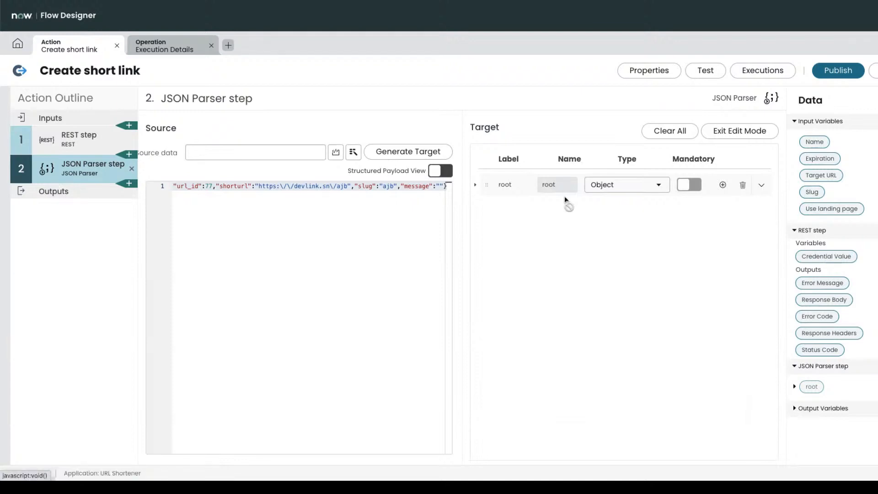
left_click(796, 387)
scroll(822, 389, "down", 1)
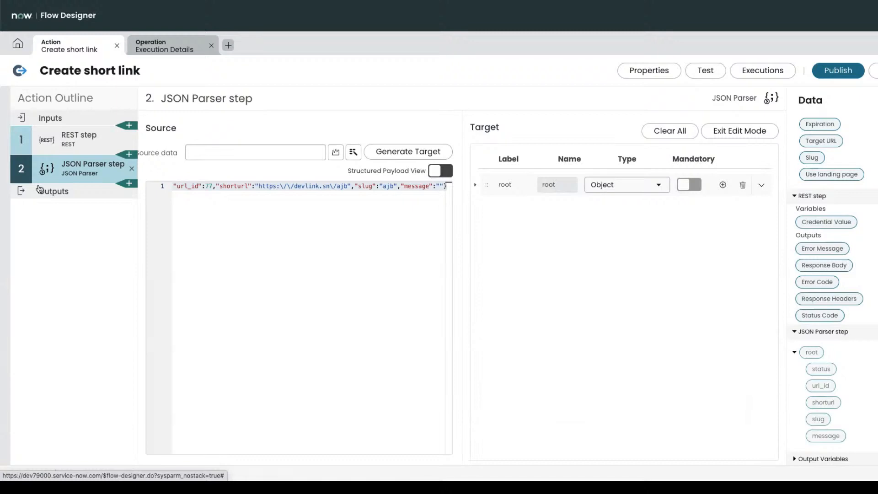
Create an Object action output labelled 'Response' with name 'response'.
left_click(61, 195)
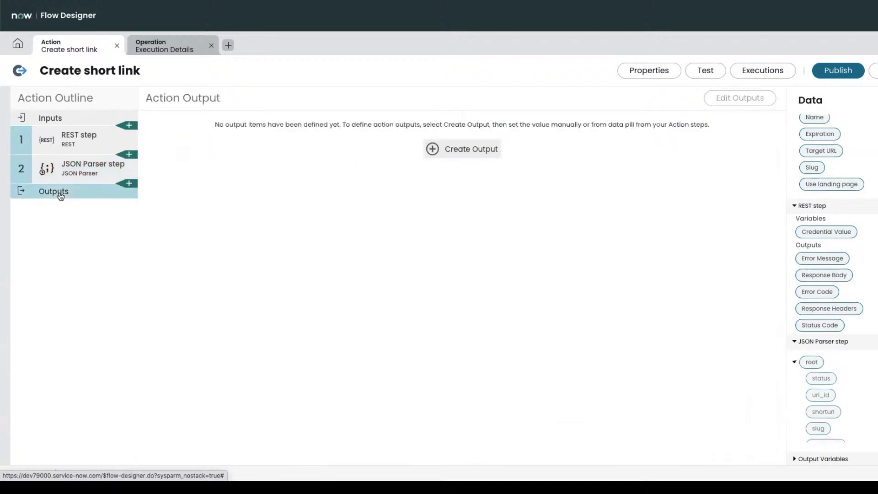
left_click(433, 150)
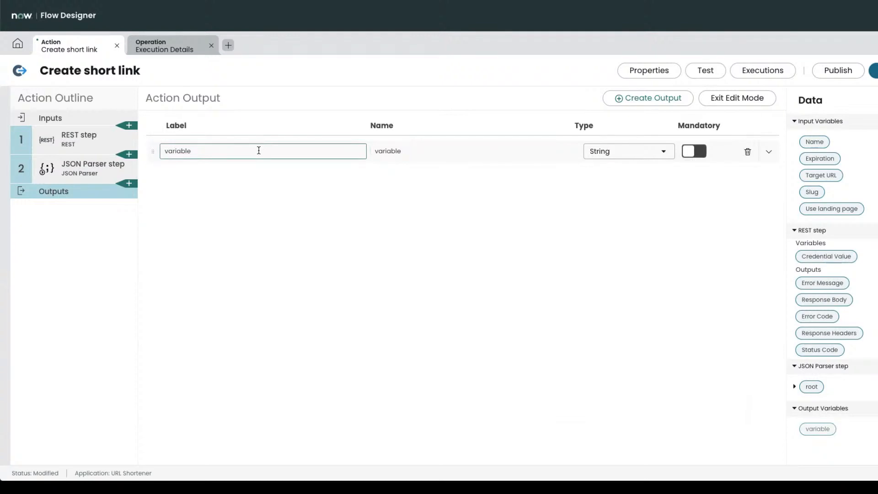
double_click(259, 151)
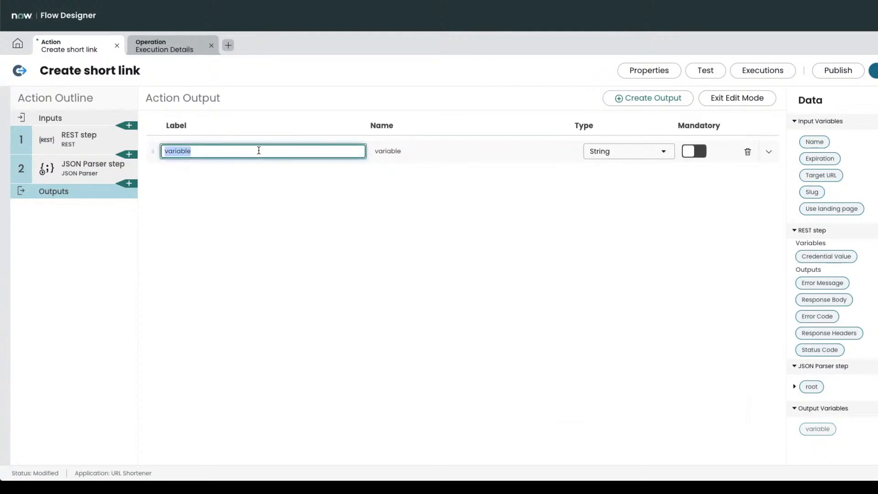
type("Response")
double_click(412, 153)
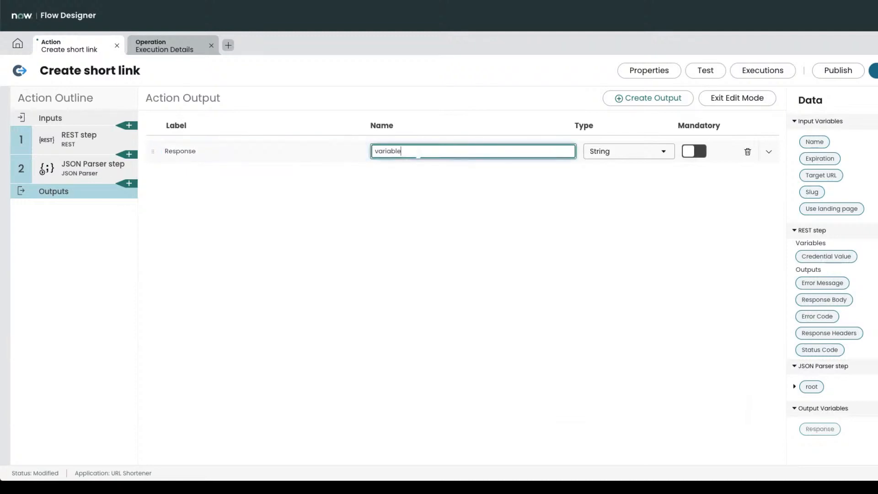
type("response")
left_click(530, 202)
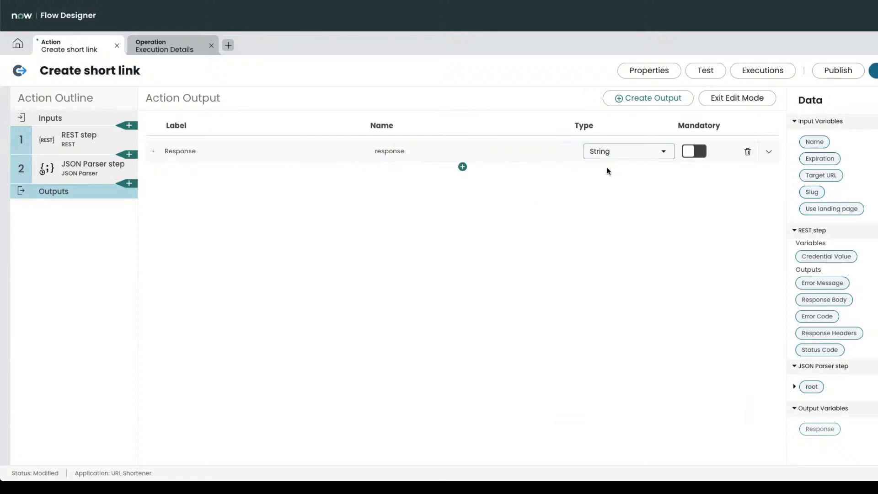
key("ctrl+plus")
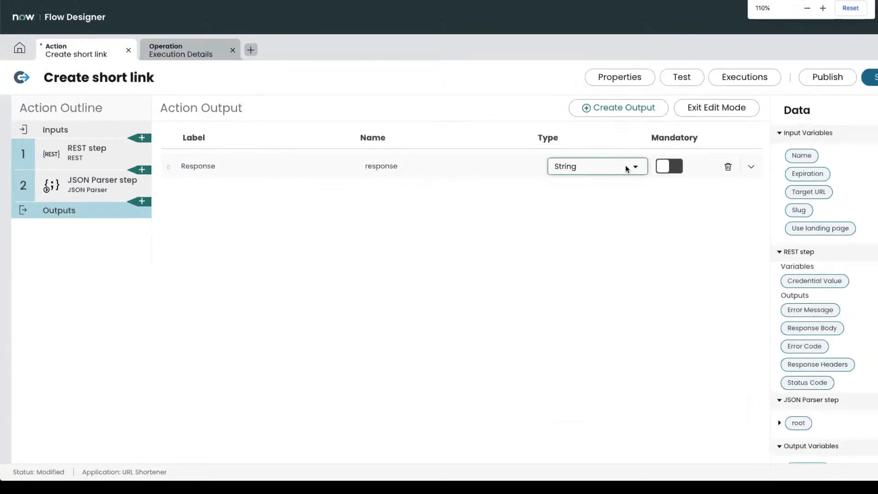
key("ctrl+plus")
left_click(581, 191)
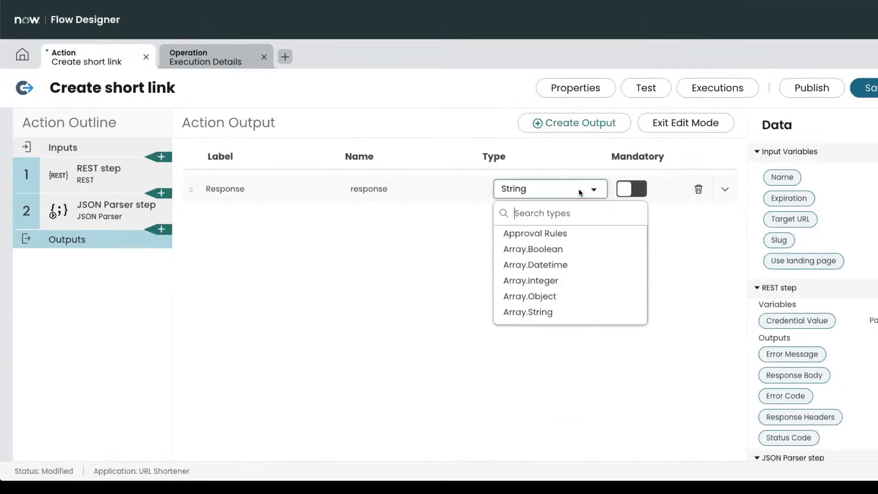
type("obj")
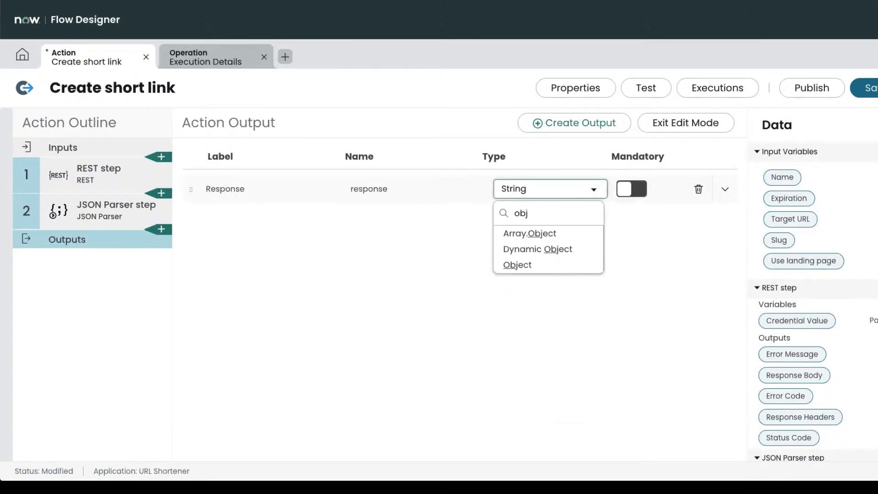
left_click(551, 265)
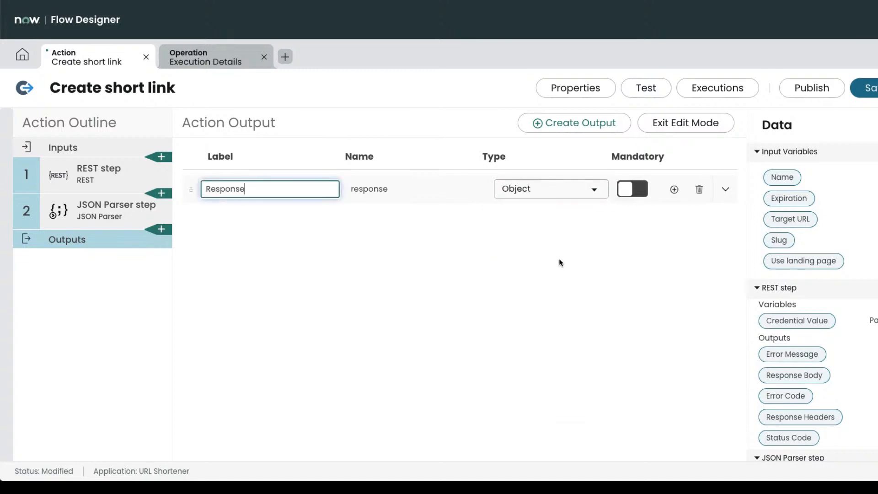
Map the JSON Parser root pill into the Response output and save the draft.
left_click(712, 125)
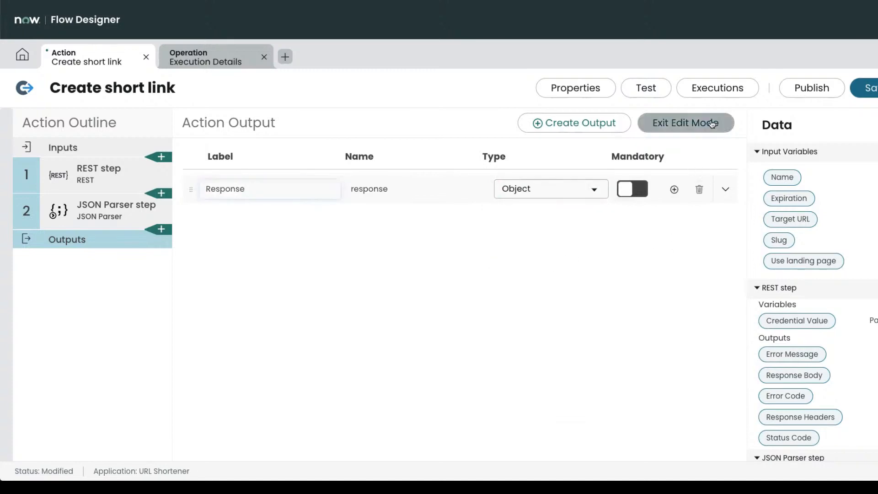
scroll(796, 354, "down", 2)
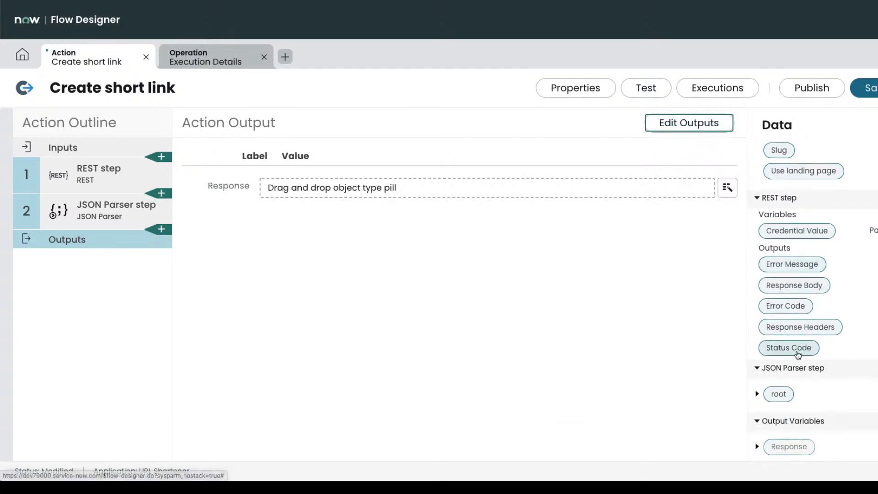
left_click_drag(779, 394, 748, 376)
left_click_drag(398, 181, 403, 189)
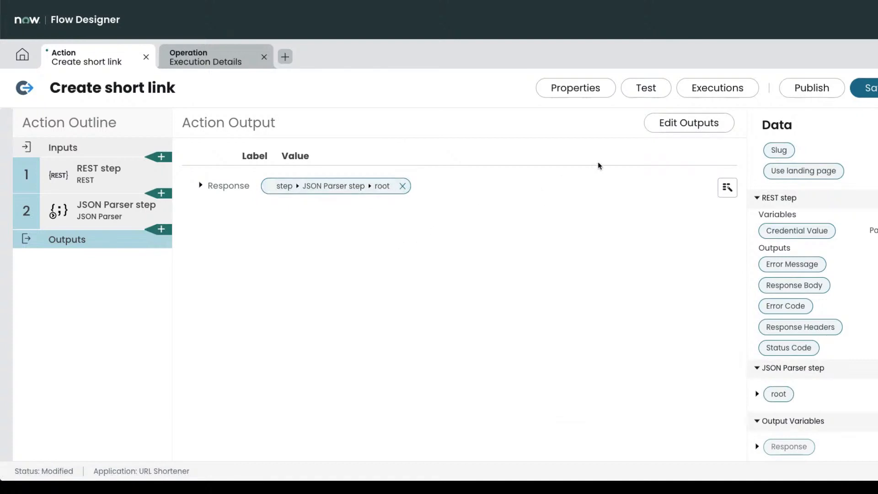
left_click(870, 87)
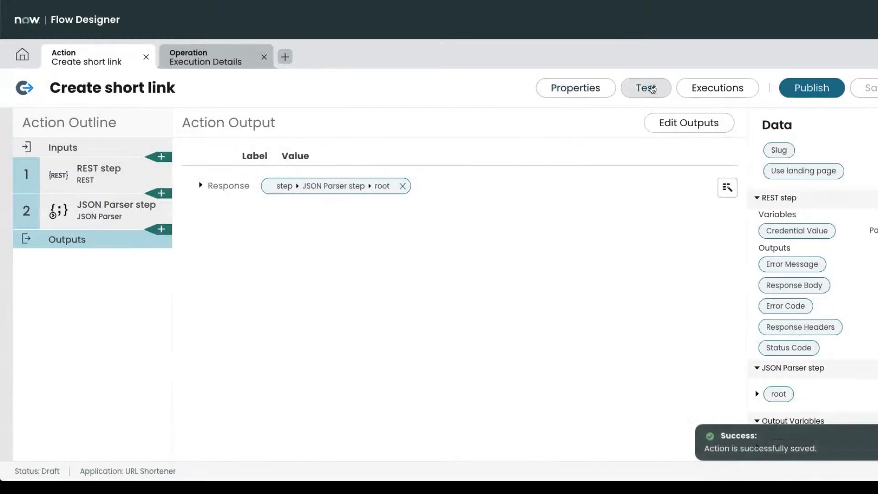
Start a test of the action, then bring Url Manager back to its Urls list.
left_click(646, 88)
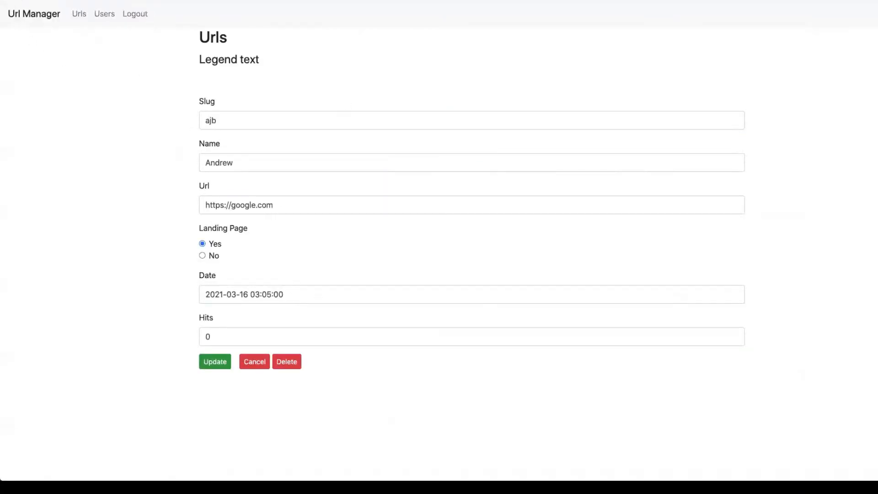
left_click(17, 1)
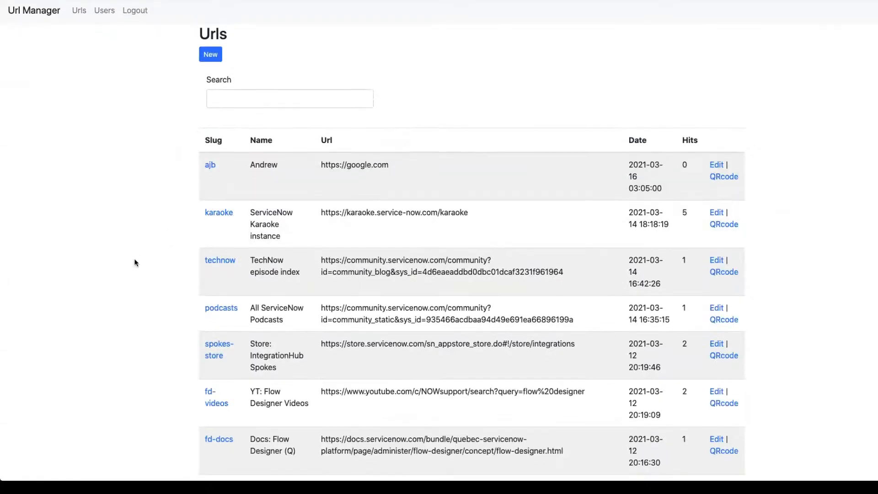
scroll(134, 262, "down", 5)
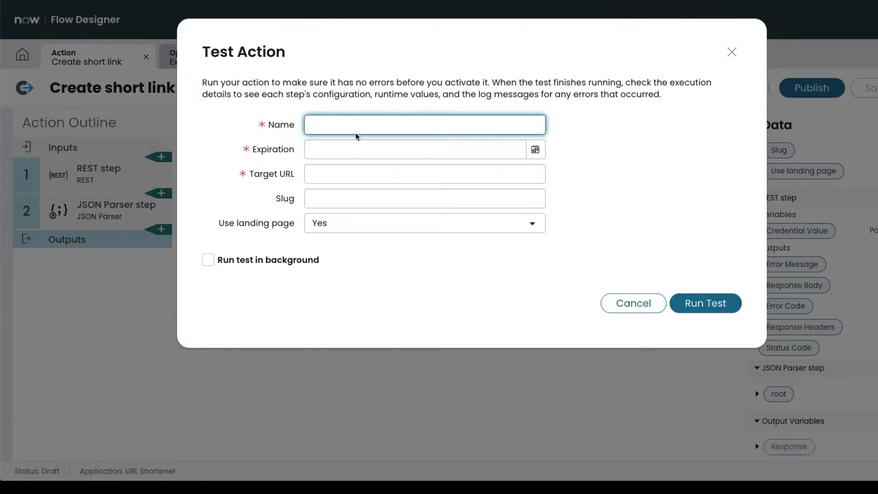
Enter a sample test name and set Expiration to Mar 20 2021, 11:15 AM.
type("Brad's Cool Short URL")
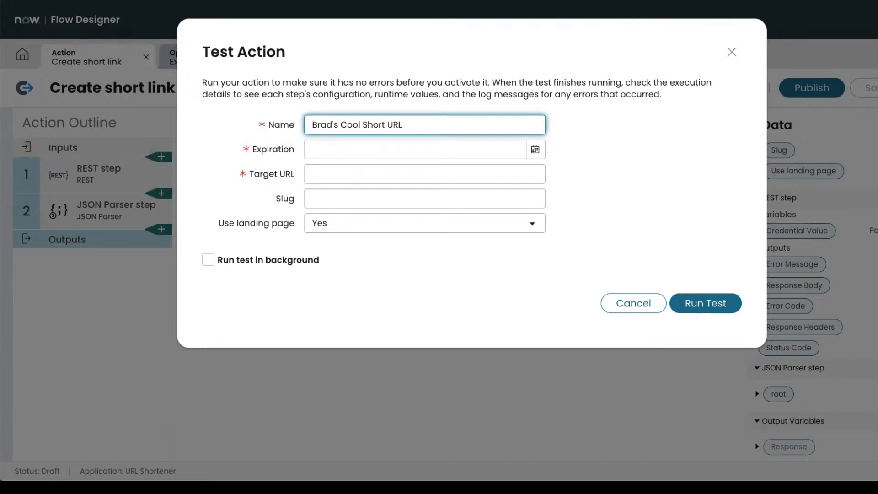
left_click(359, 153)
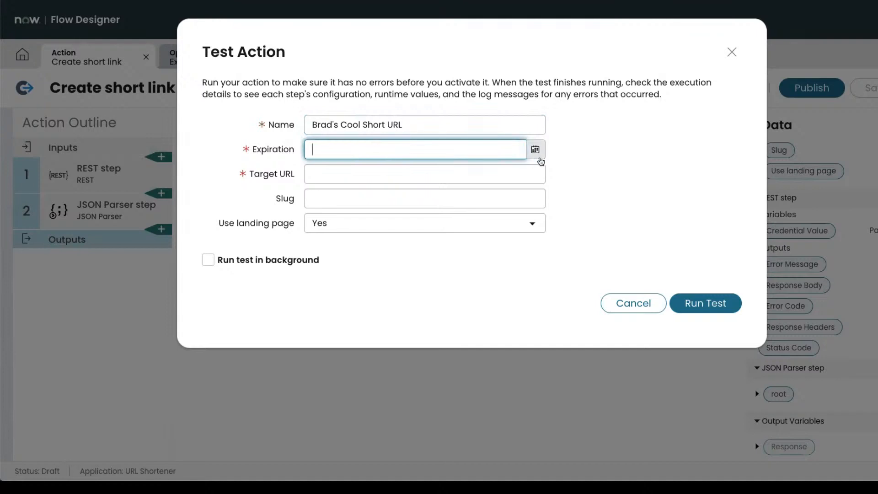
left_click(535, 149)
left_click(491, 259)
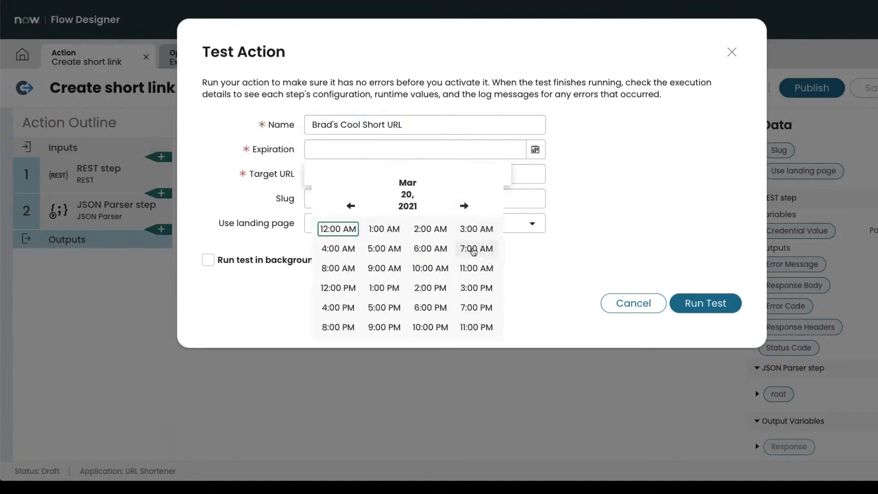
left_click(475, 270)
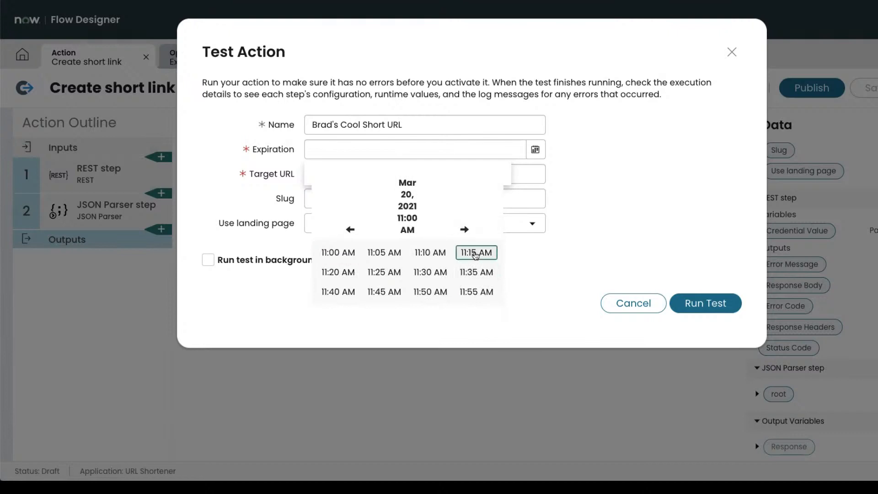
left_click(466, 252)
Enter the target website URL, leave Slug blank, and set Use landing page to No.
left_click(382, 177)
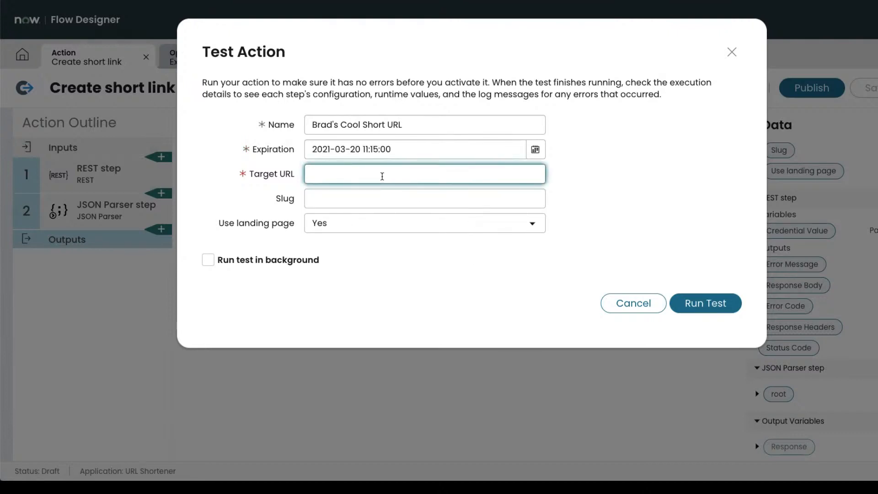
type("https://bradtilton.com/")
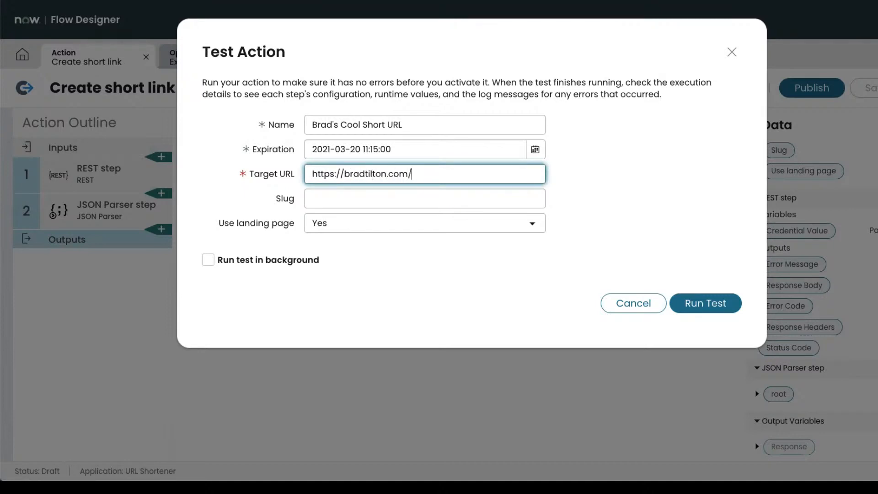
left_click(376, 198)
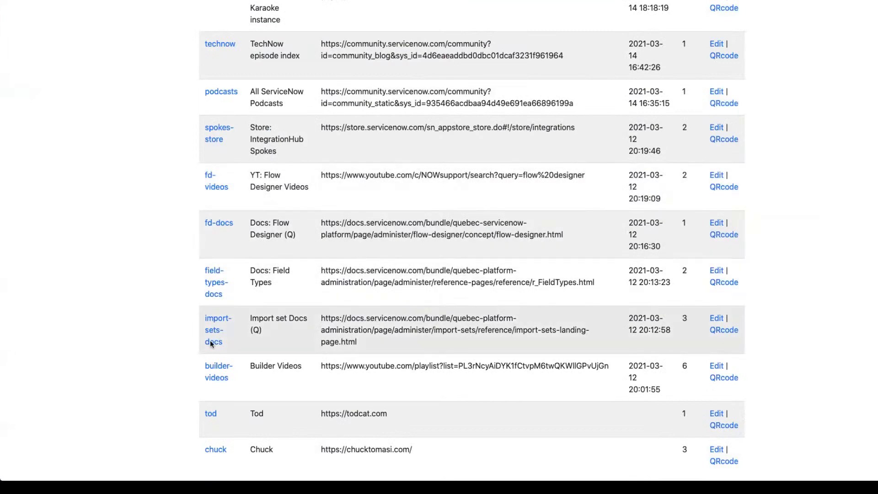
scroll(211, 343, "up", 5)
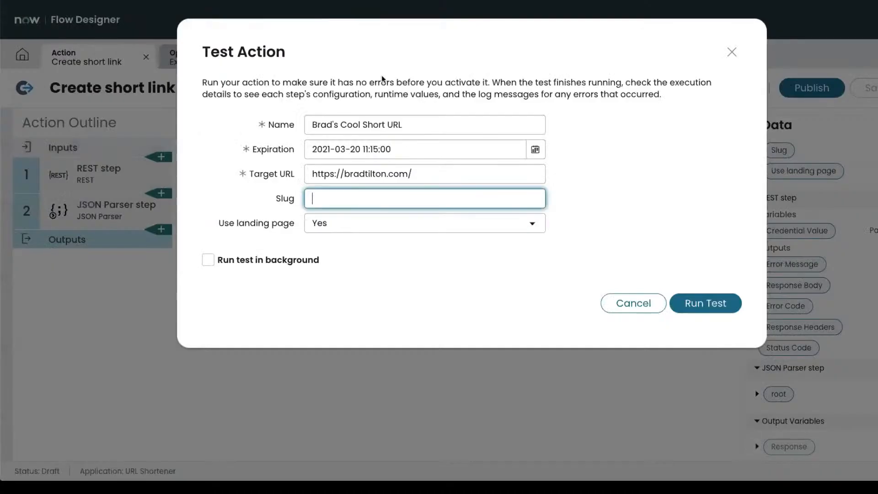
left_click(355, 228)
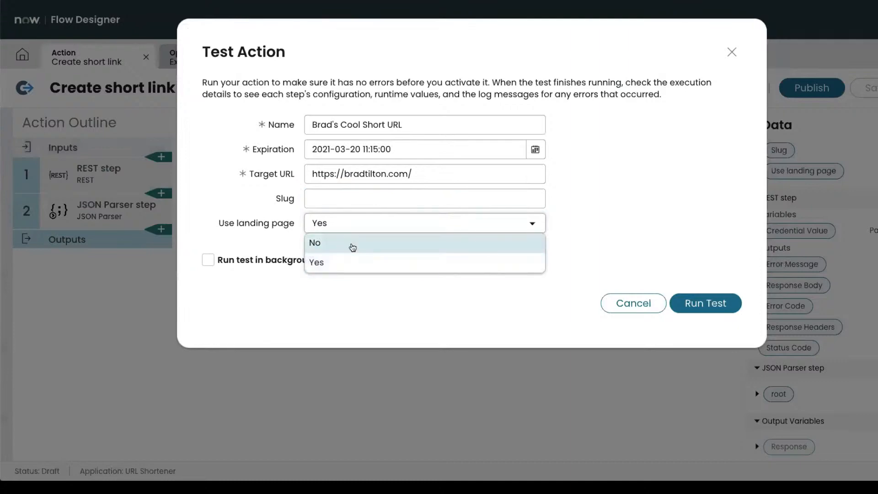
left_click(352, 246)
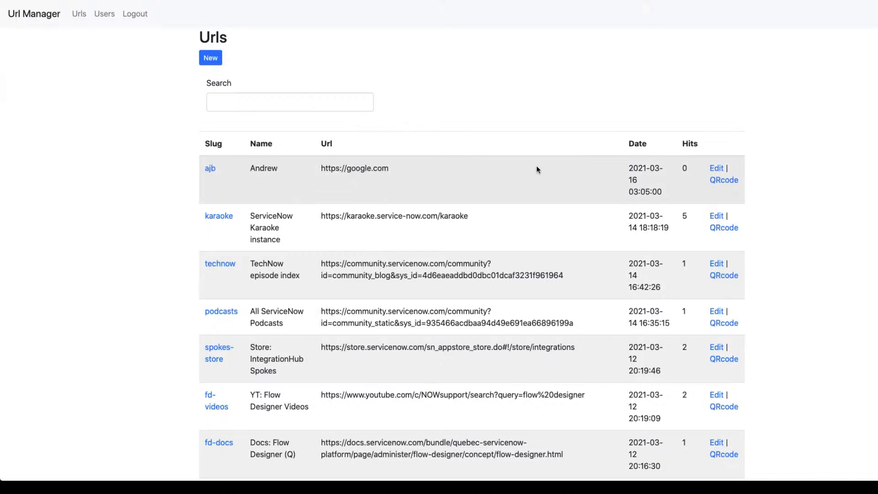
Check the existing ajb short link by visiting devlink.sn/ajb.
left_click(210, 169)
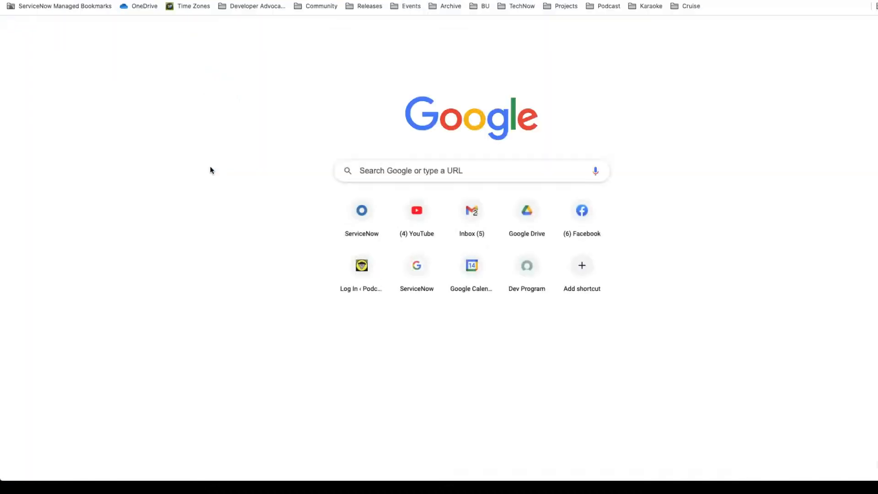
type("devlink.sn/")
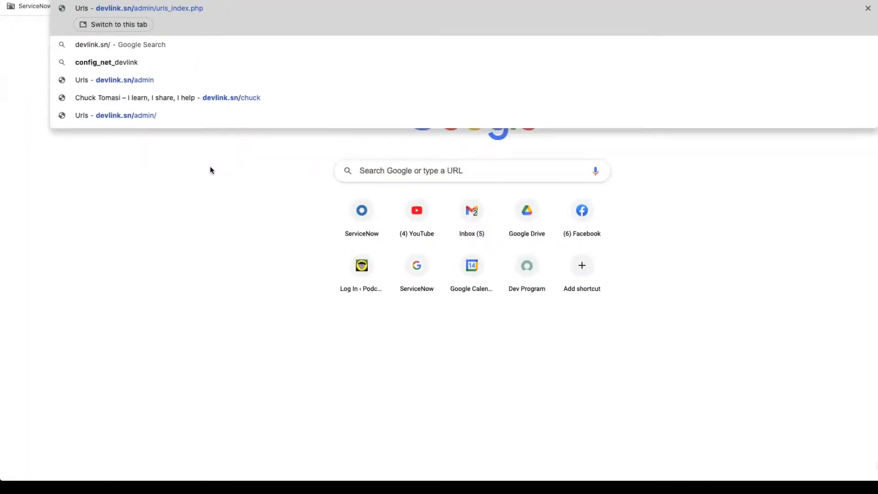
type("aj")
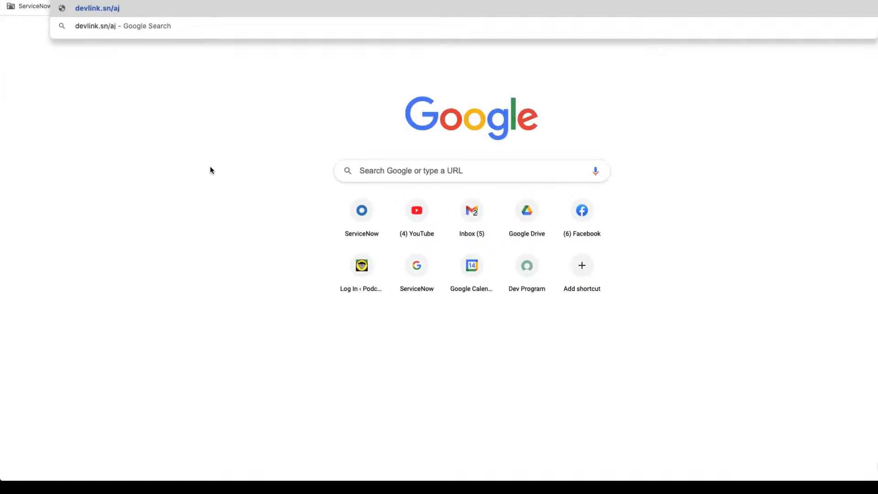
type("b")
key("Return")
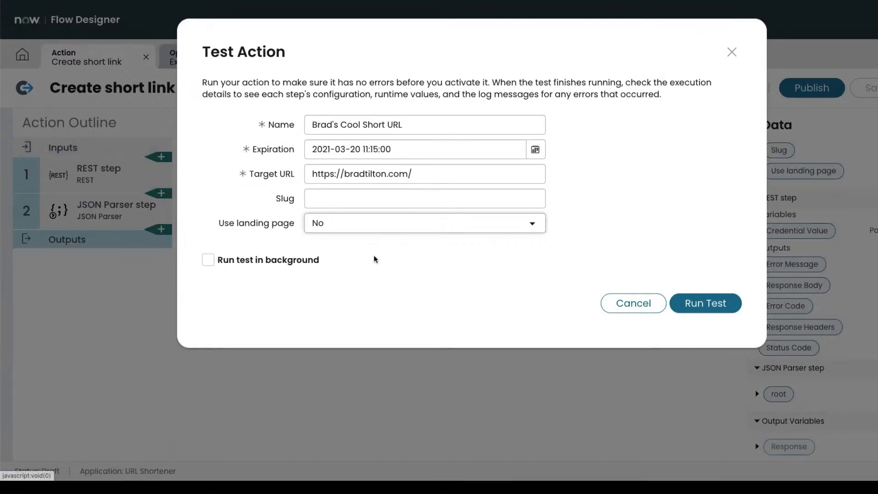
Run the Create short link test with the entered inputs.
left_click(702, 306)
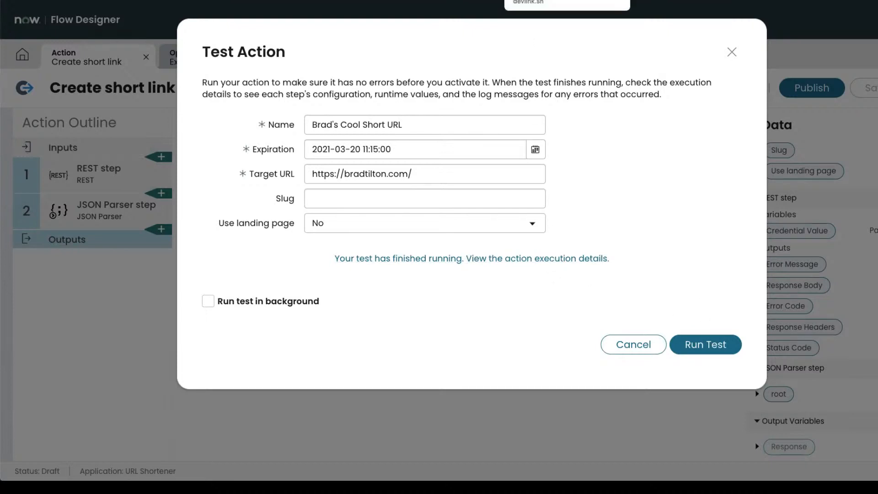
left_click(548, 0)
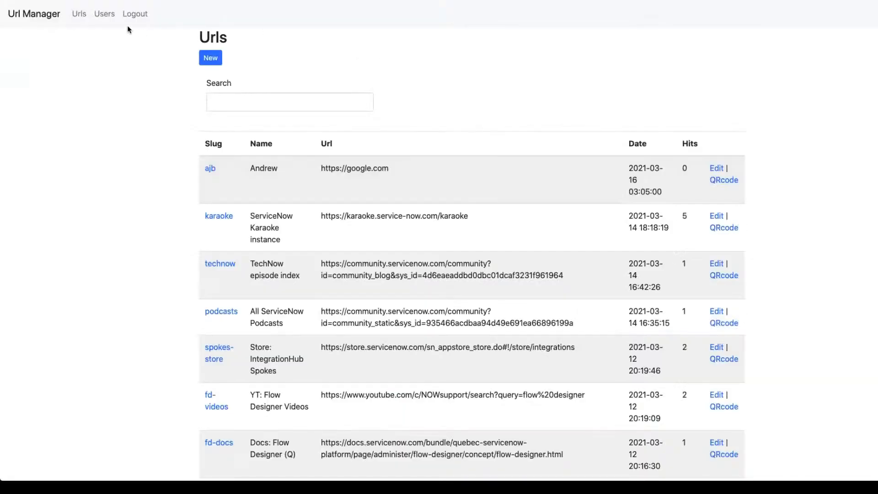
Refresh the Urls list, view the cn3yi QR code, and follow the cn3yi link.
left_click(79, 14)
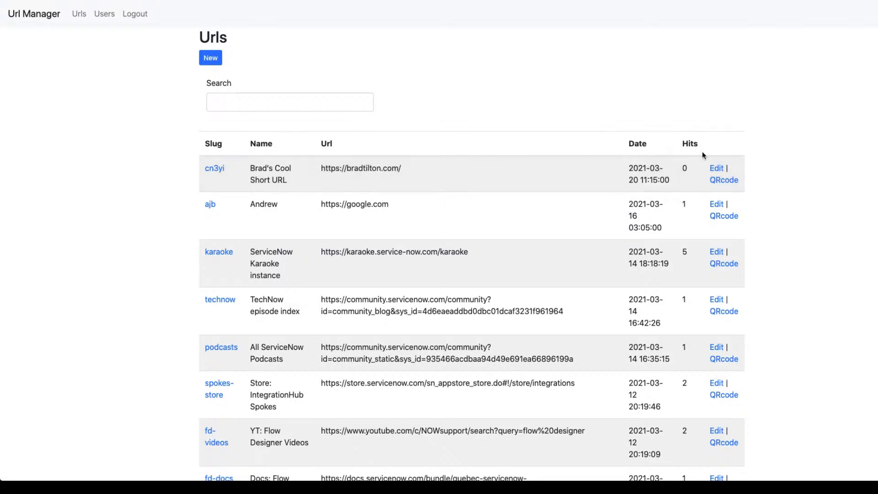
left_click(723, 180)
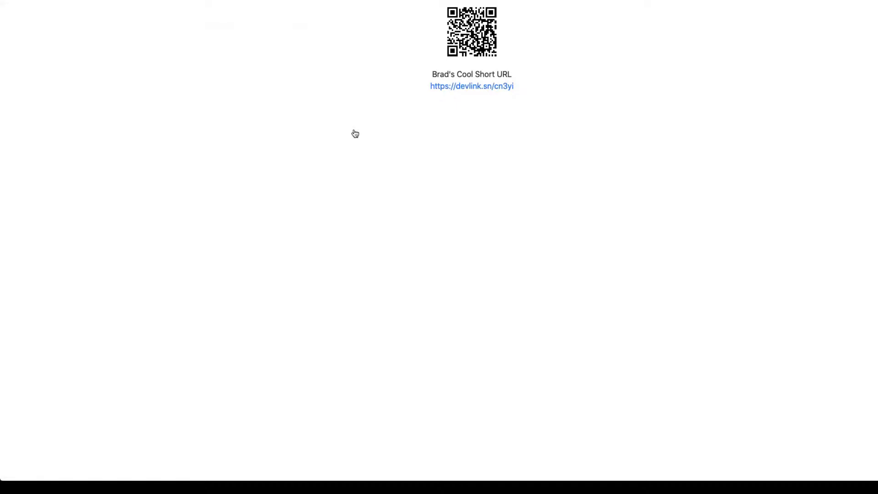
key("super+bracketleft")
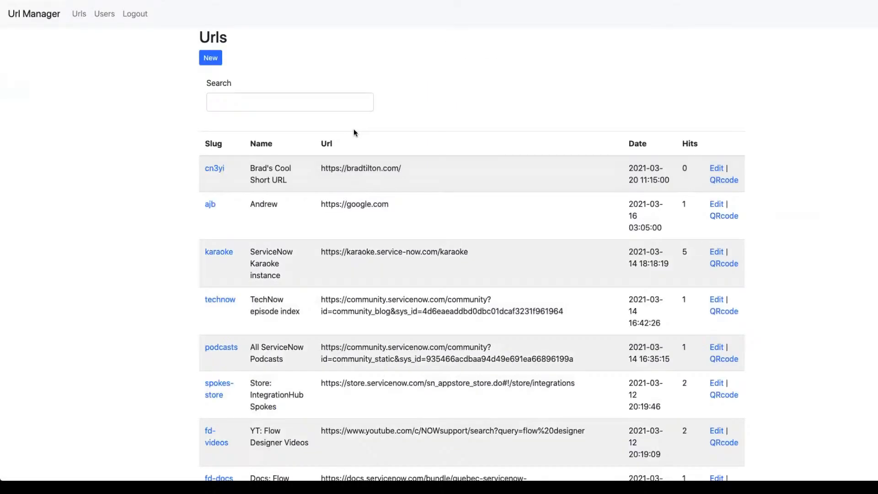
left_click(216, 170)
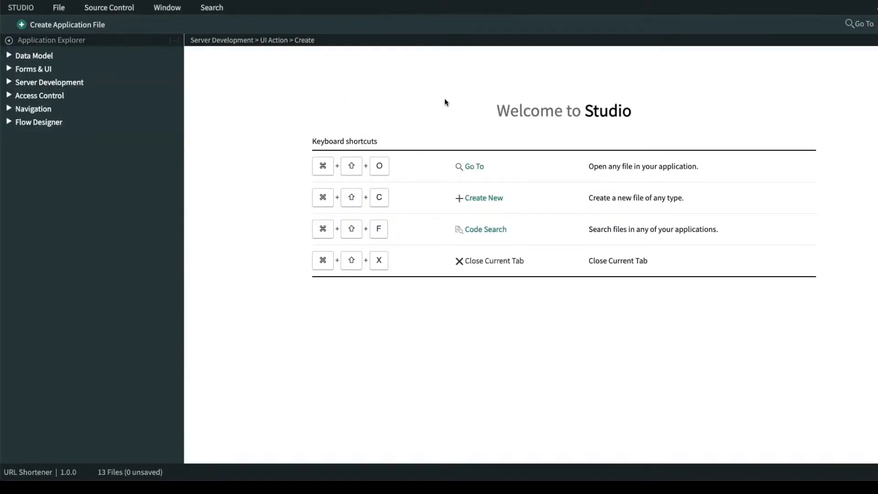
Open devlink.sn/admin in a new browser tab.
key("super+t")
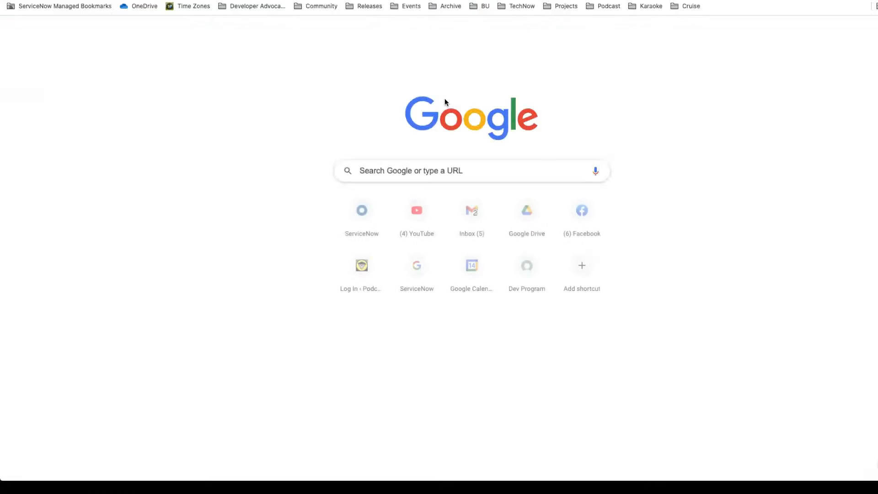
type("devlink")
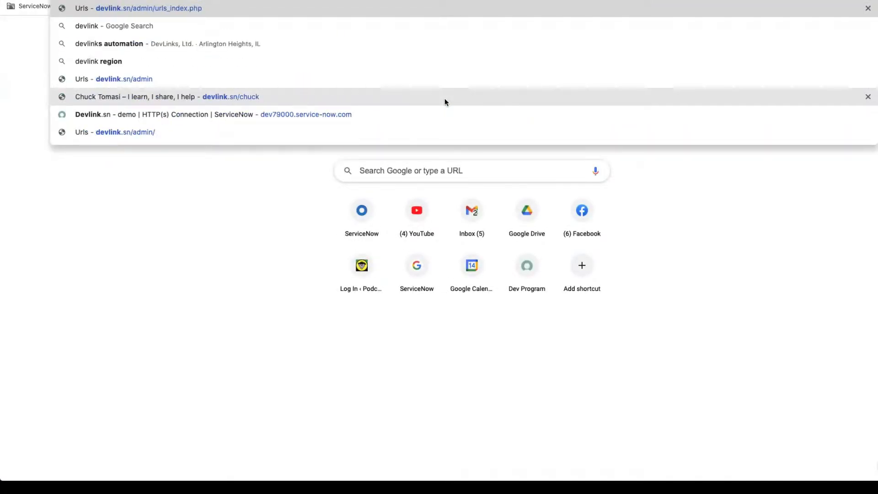
type(".sn/admin")
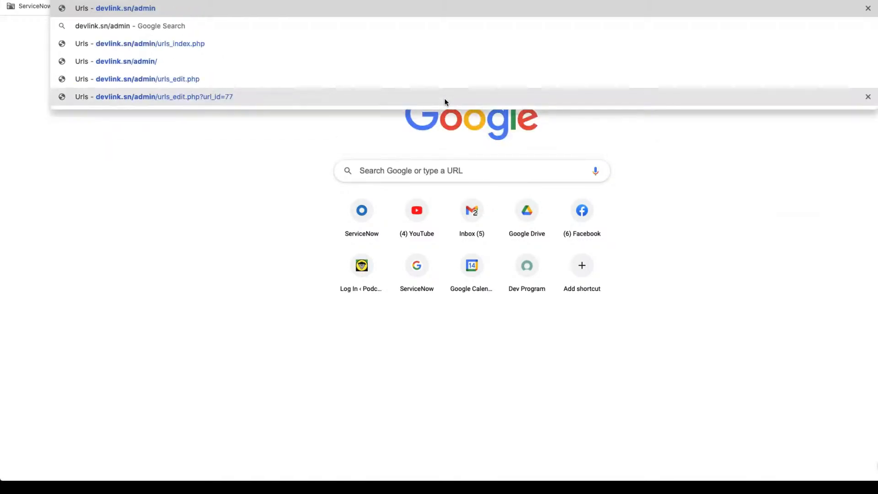
key("Return")
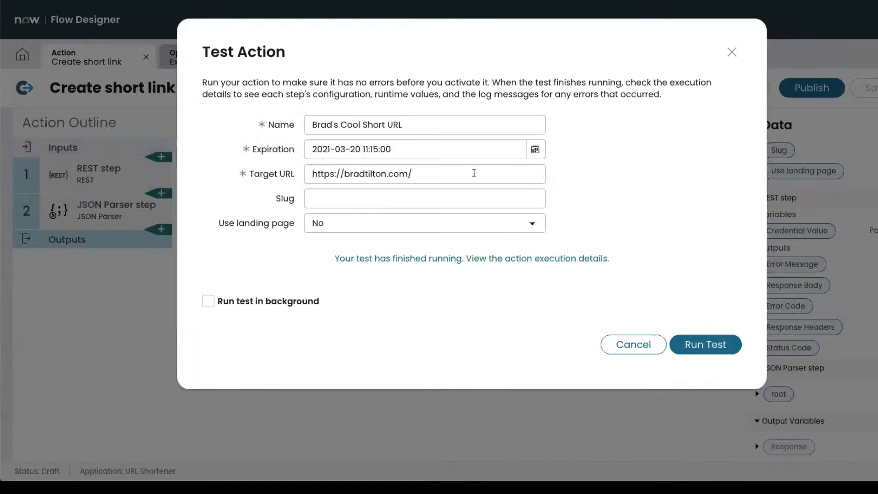
Open the test run's execution details and expand the list of executed steps.
left_click(535, 259)
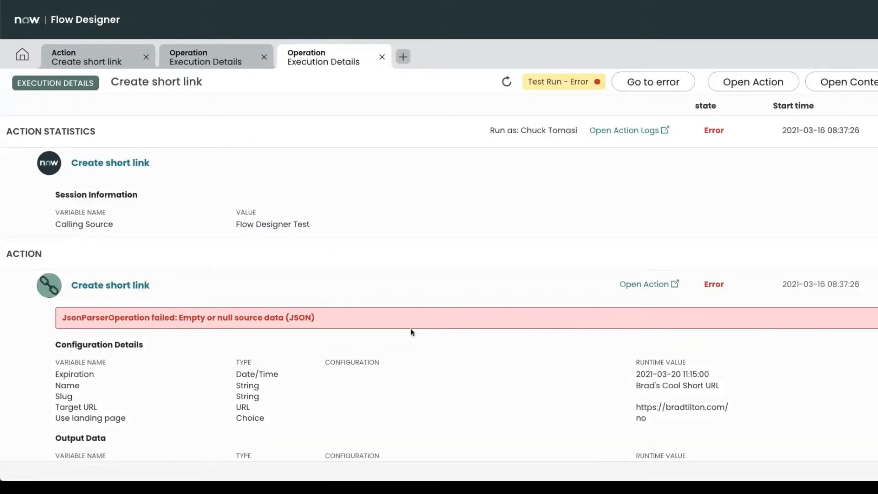
scroll(412, 333, "down", 3)
scroll(412, 337, "up", 3)
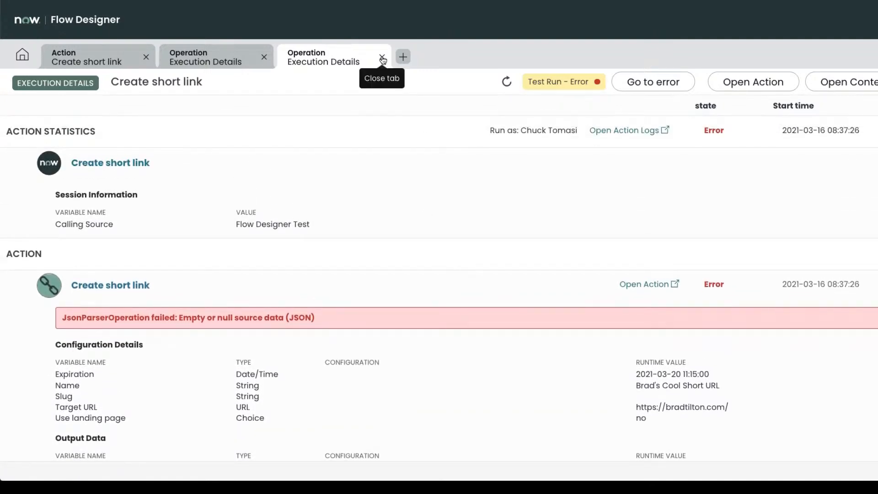
scroll(343, 201, "down", 3)
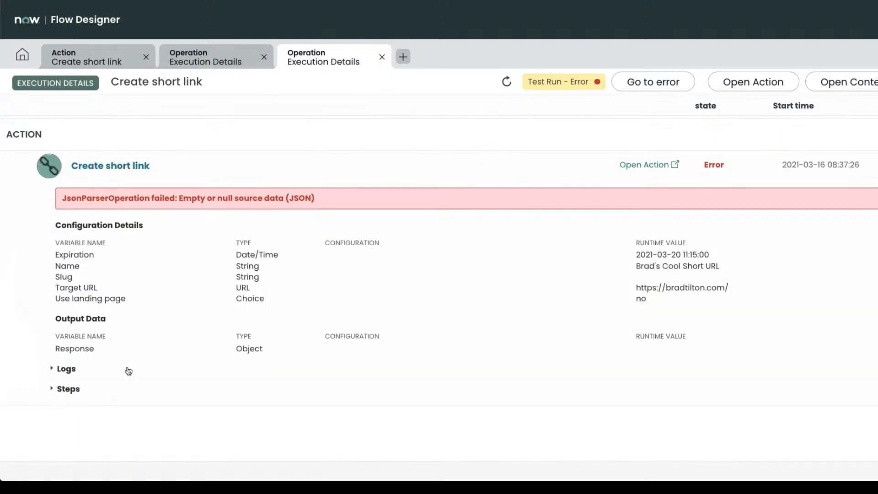
left_click(55, 390)
scroll(288, 362, "down", 10)
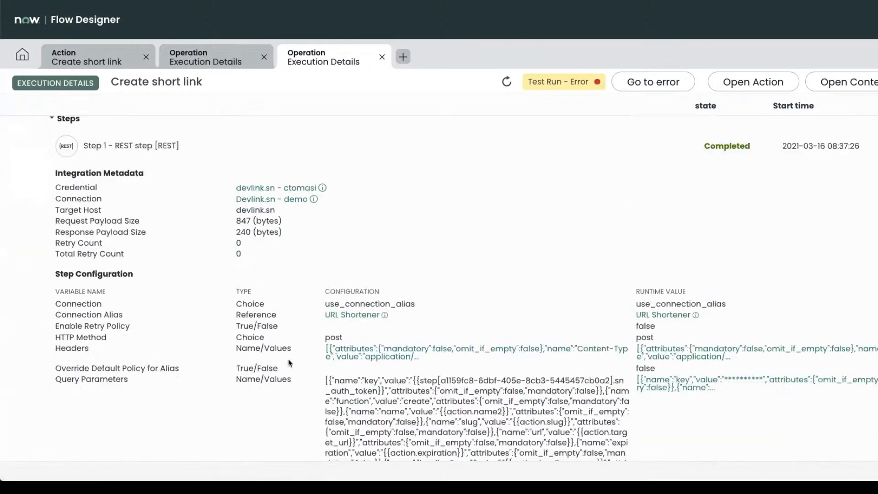
scroll(289, 360, "down", 3)
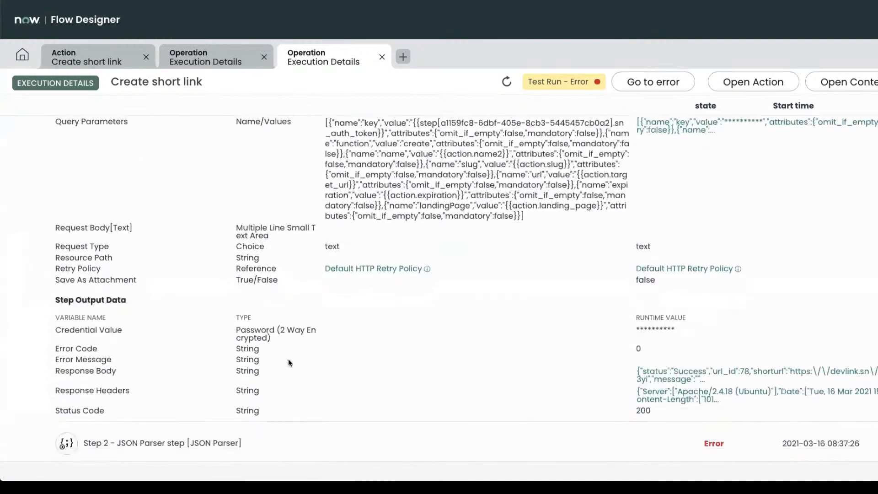
Inspect the REST step's full Response Body, then close the viewer and extra tab.
left_click(736, 340)
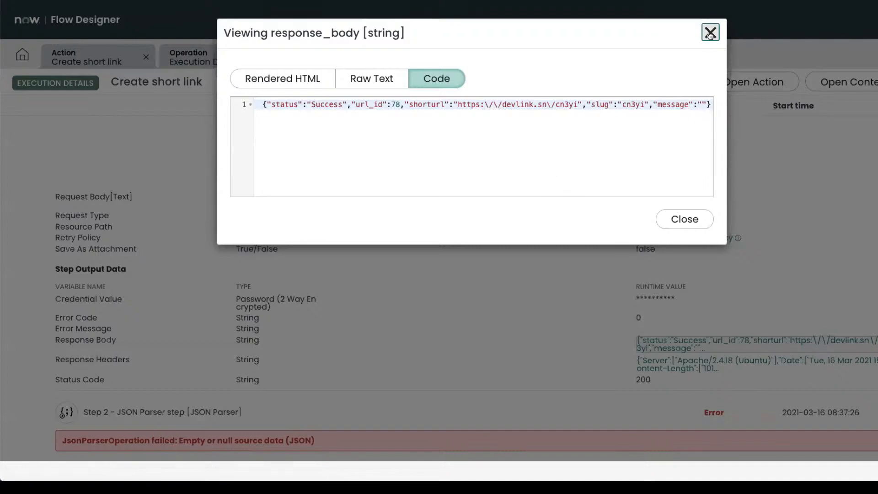
left_click(710, 33)
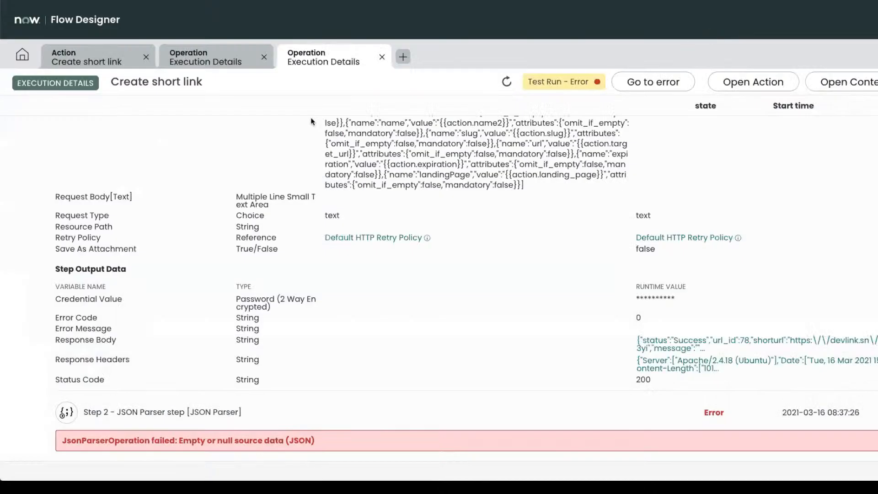
left_click(382, 56)
Set JSON Parser source data to the '1 - REST Step > Response Body' pill and save.
left_click(265, 58)
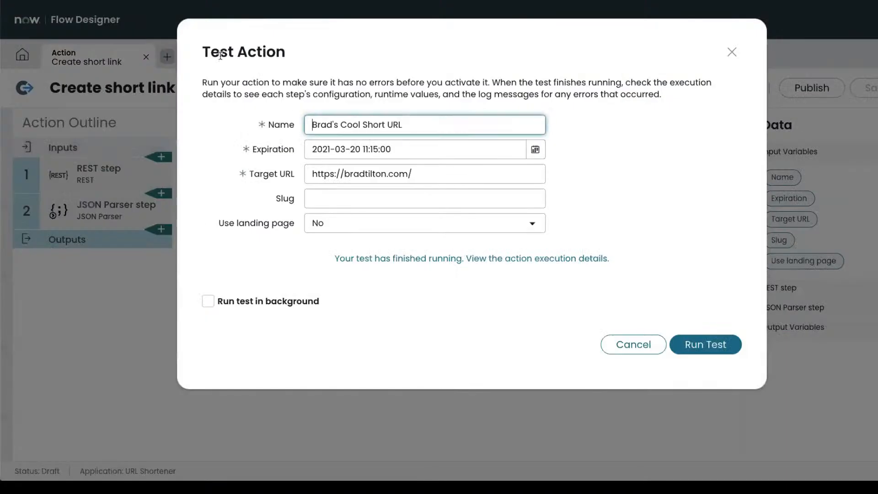
left_click(632, 344)
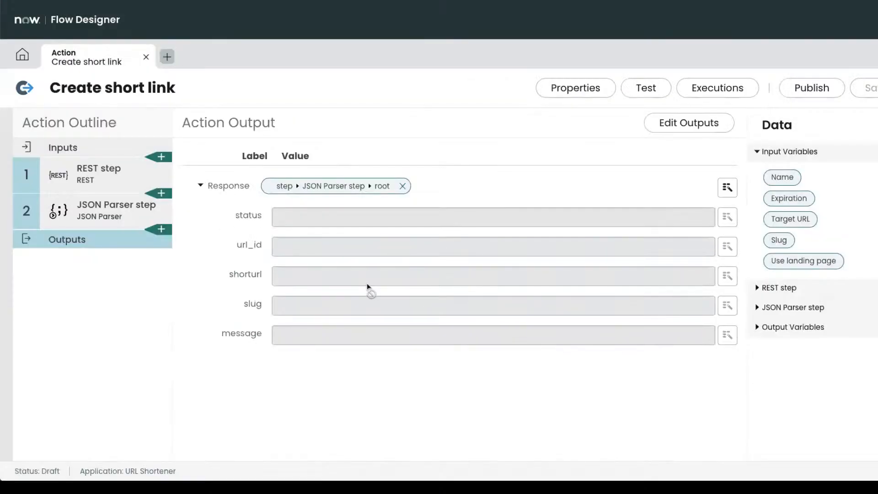
left_click(97, 213)
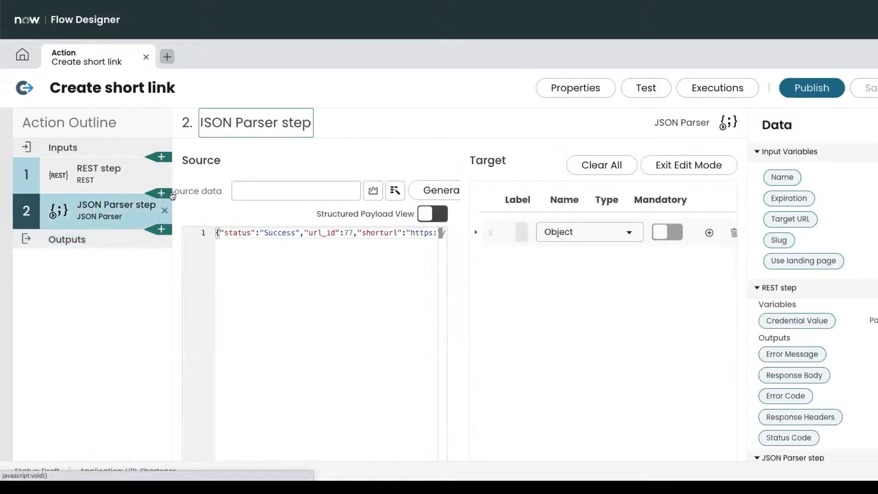
left_click(243, 191)
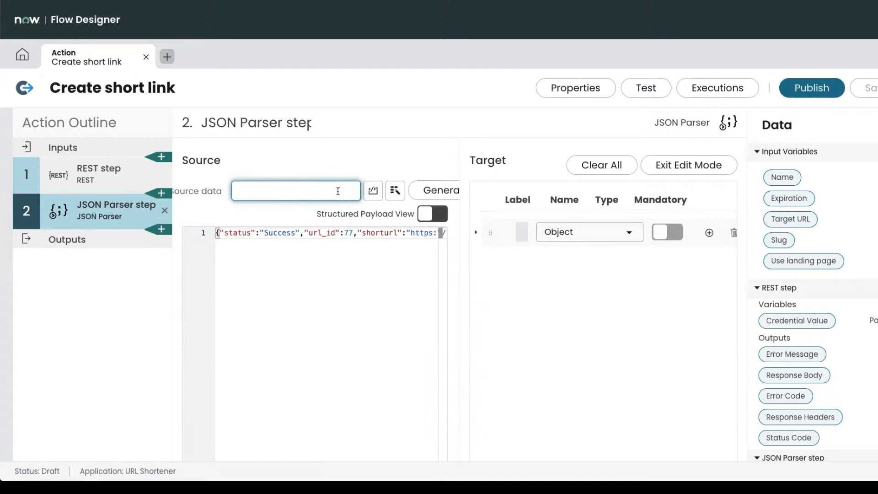
left_click(396, 191)
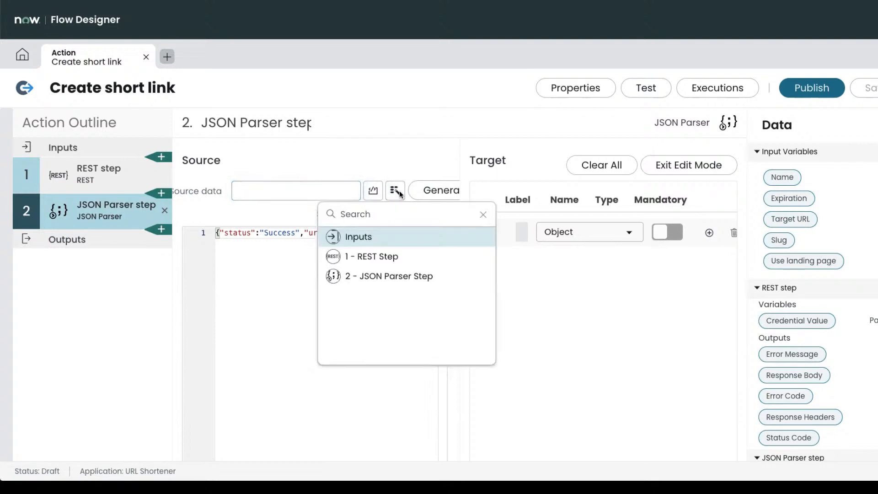
left_click(386, 257)
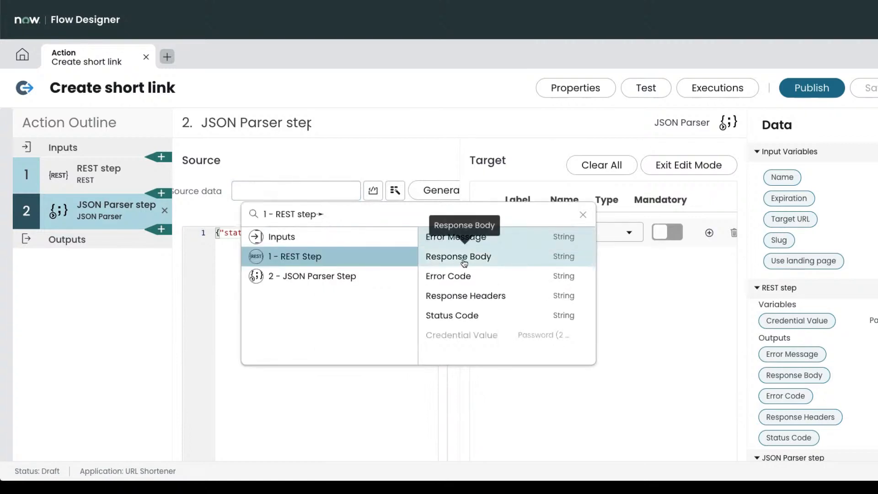
left_click(451, 257)
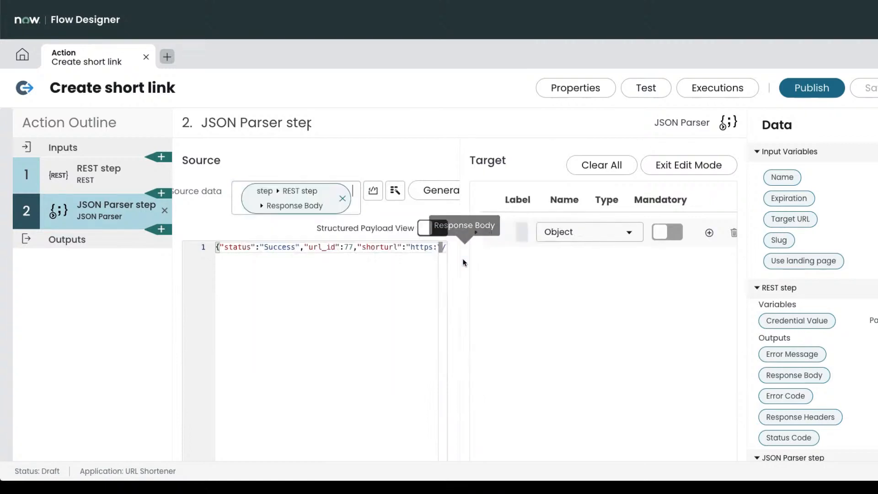
left_click(857, 87)
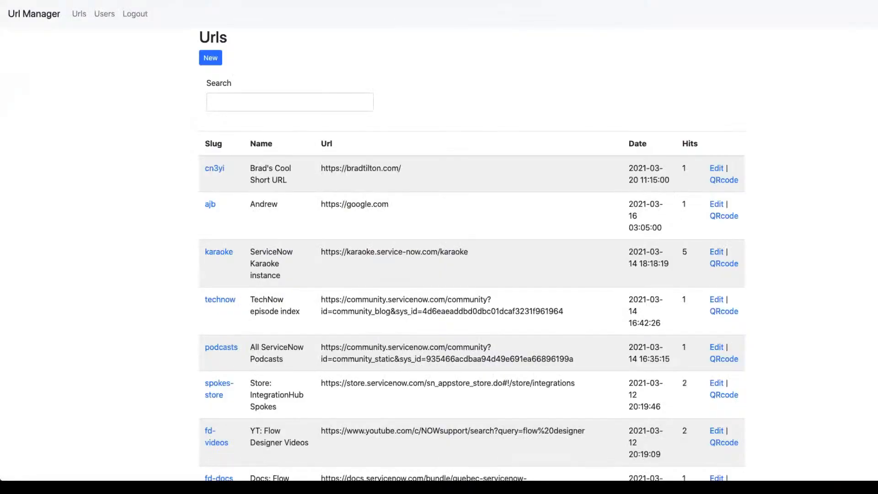
Delete the cn3yi short link from Url Manager and confirm the deletion.
left_click(716, 168)
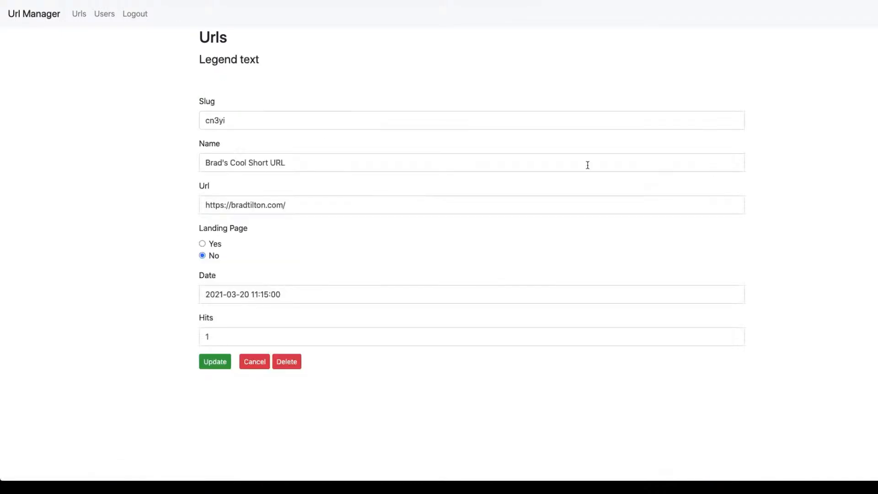
left_click(293, 362)
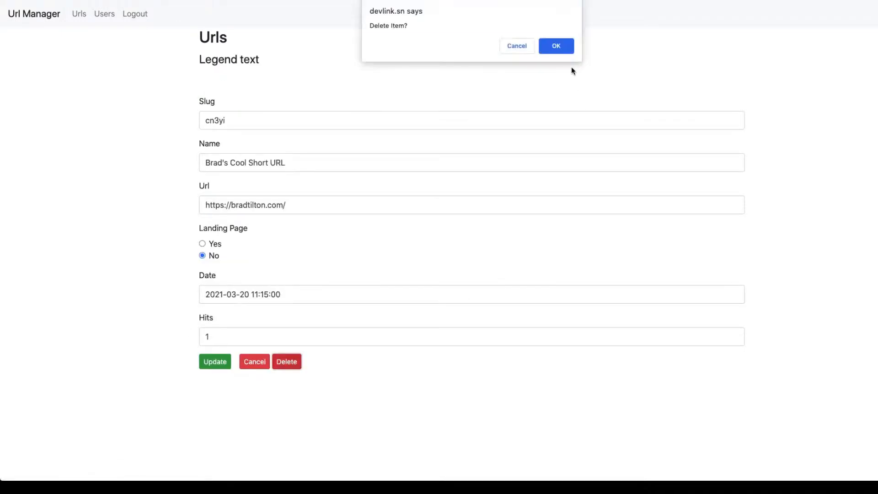
left_click(566, 44)
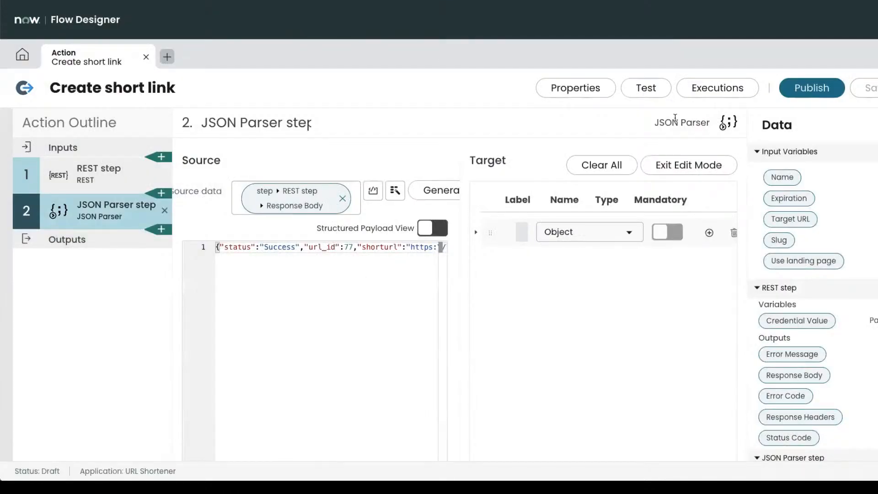
left_click(646, 88)
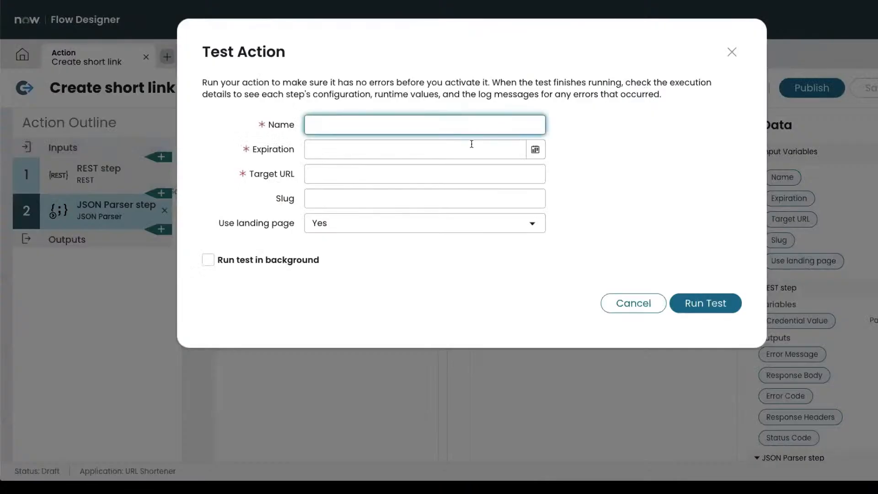
type("Brad's Cool Link II")
key("Tab")
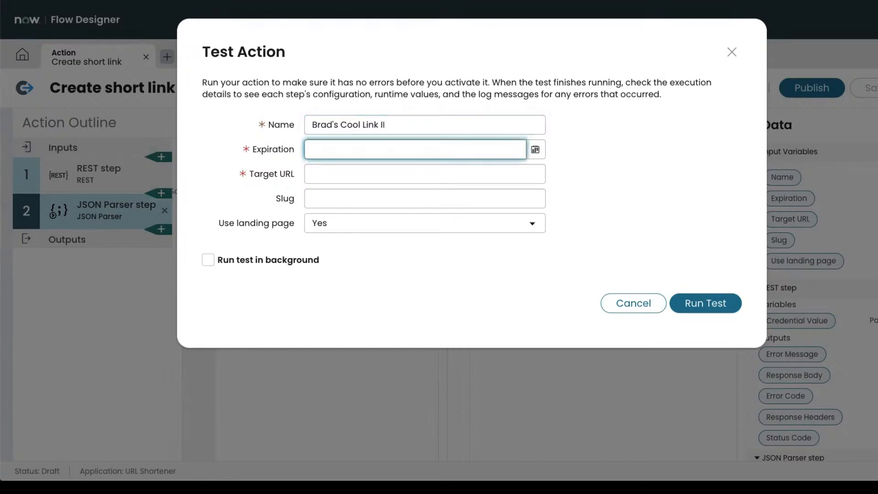
left_click(536, 151)
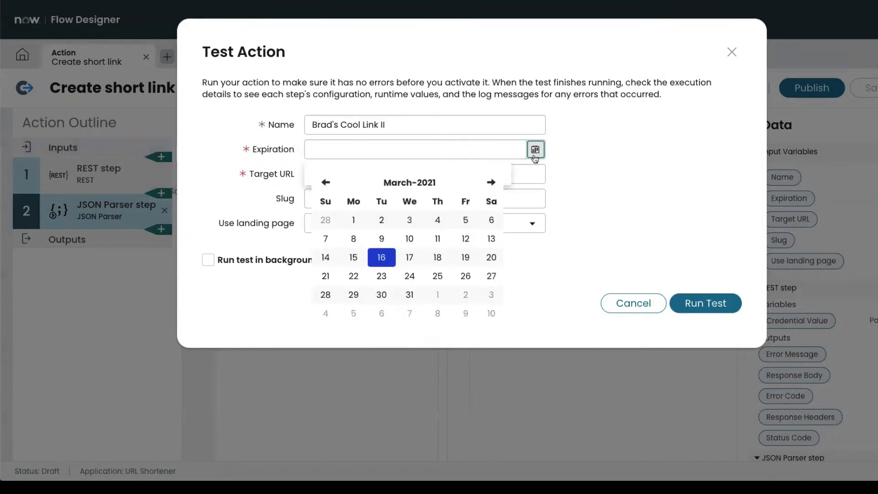
left_click(492, 257)
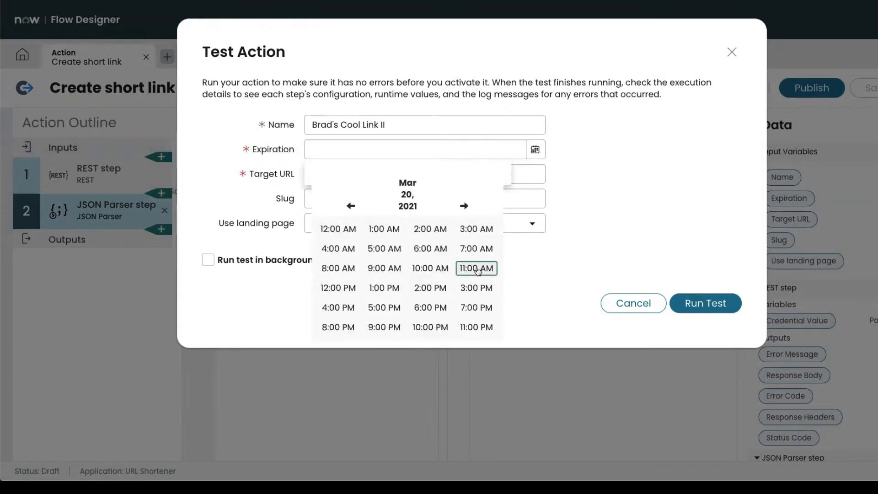
left_click(478, 268)
left_click(478, 251)
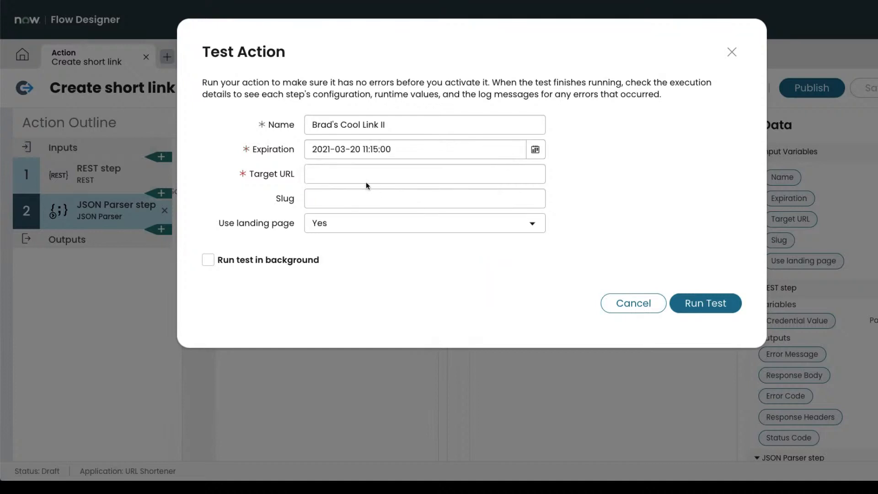
left_click(354, 176)
type("http")
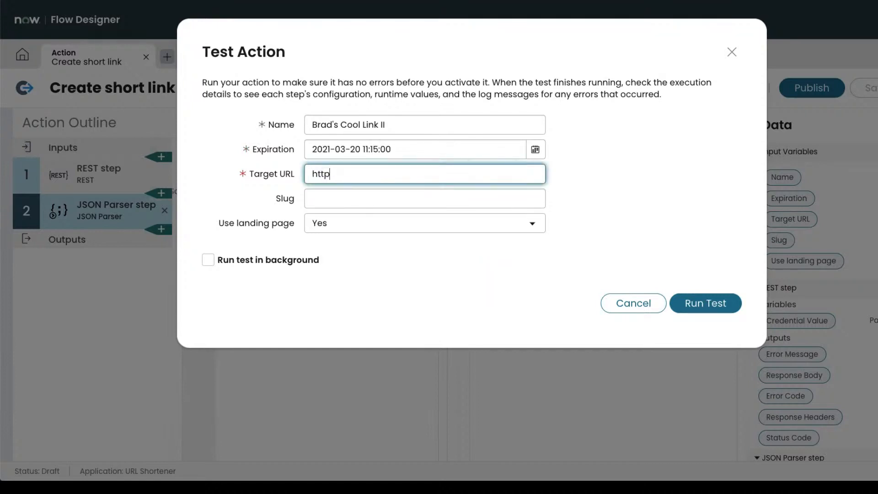
type("s://servicenow.com")
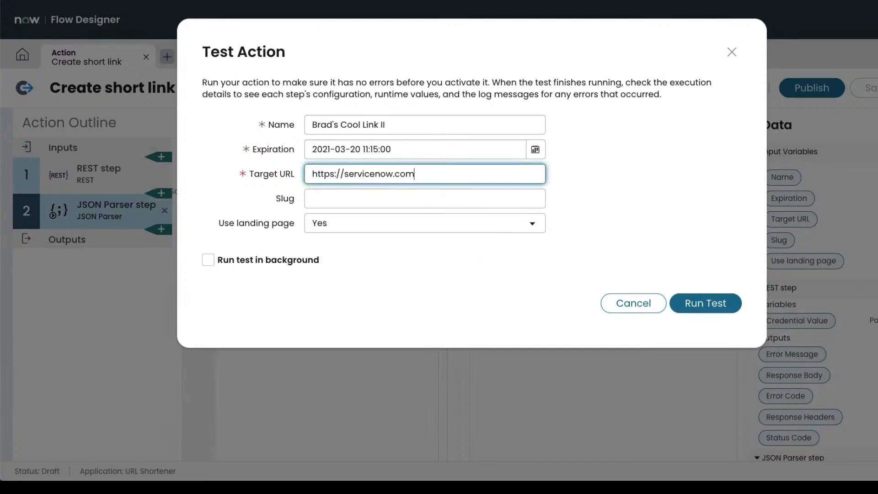
left_click(401, 228)
left_click(389, 240)
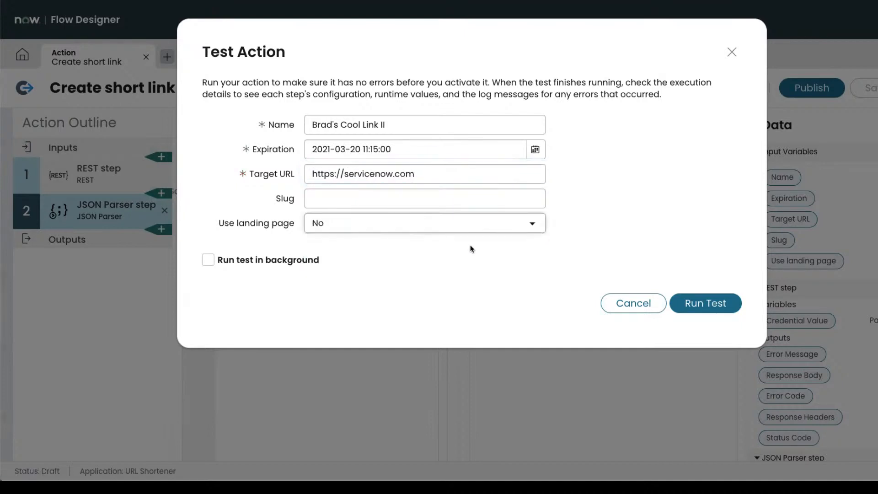
left_click(705, 303)
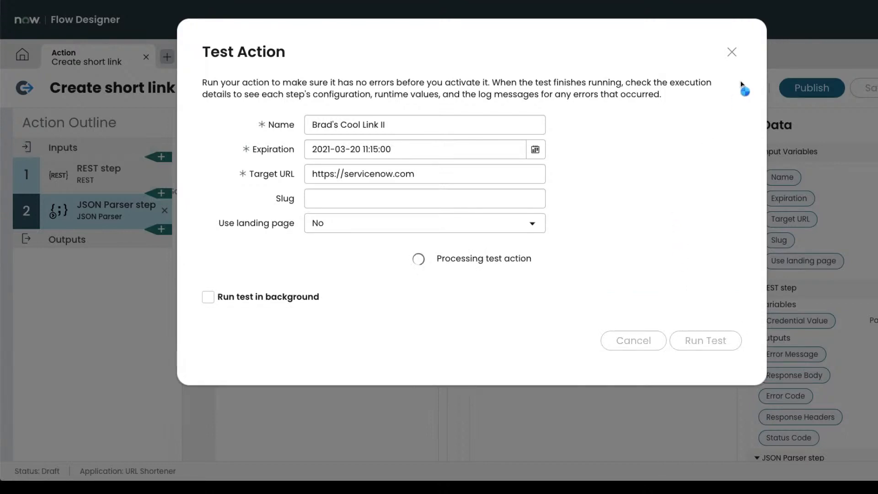
Inspect the execution's Response JSON, noting status Success and url_id 79, then close the viewer.
left_click(400, 260)
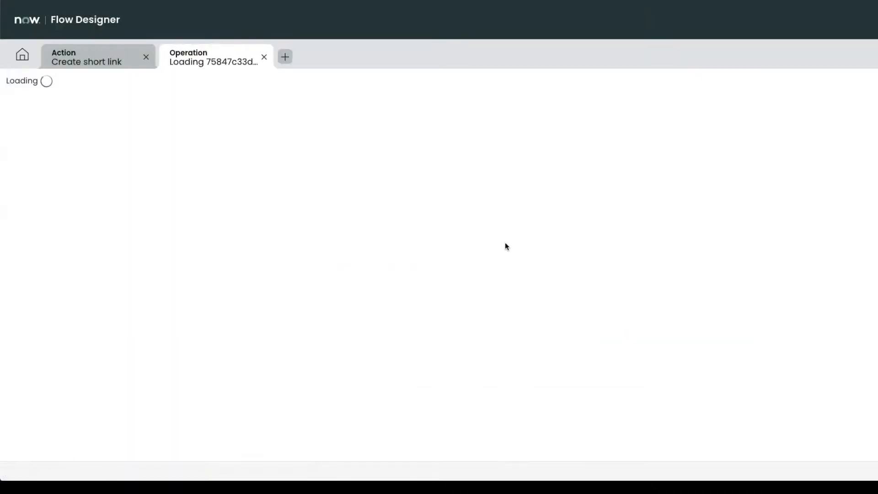
scroll(461, 300, "down", 3)
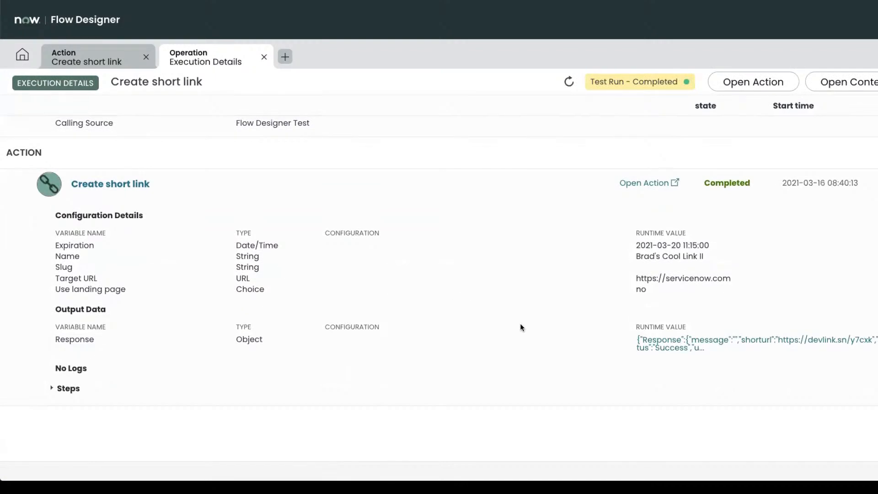
left_click(672, 344)
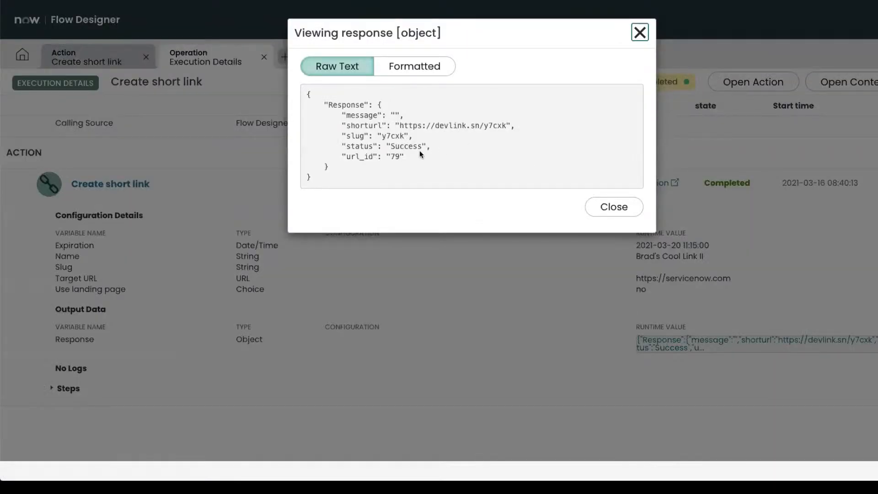
left_click_drag(402, 157, 358, 157)
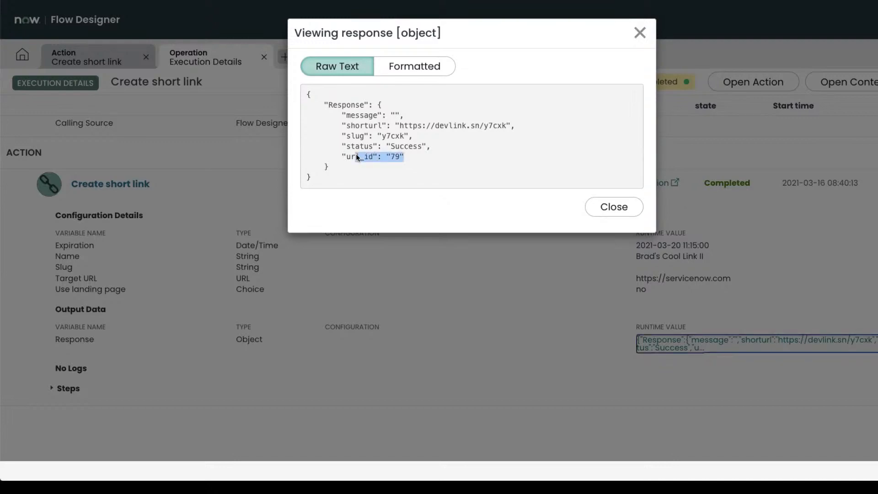
double_click(393, 146)
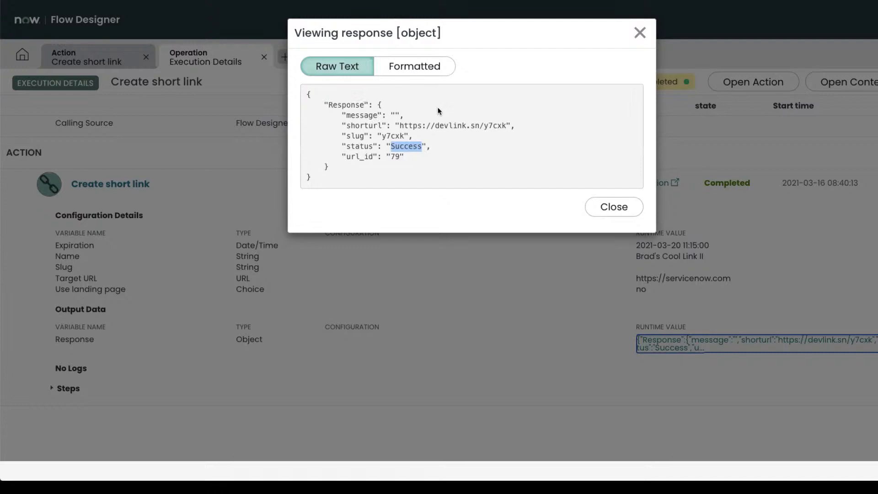
left_click(640, 33)
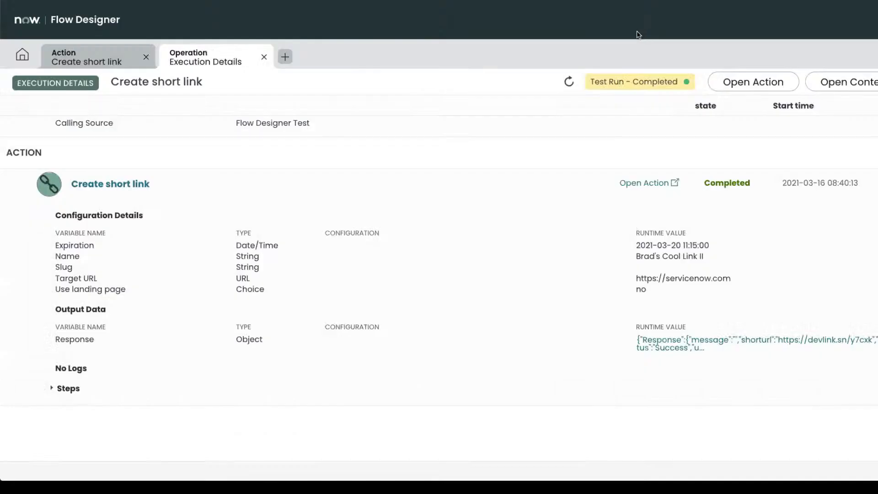
Close the execution details and Test Action dialog, then show the action's Outputs.
left_click(265, 58)
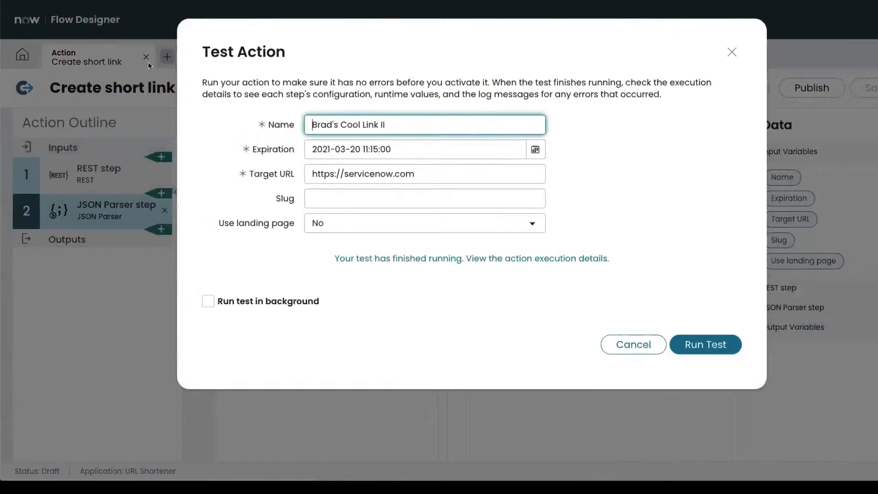
left_click(634, 344)
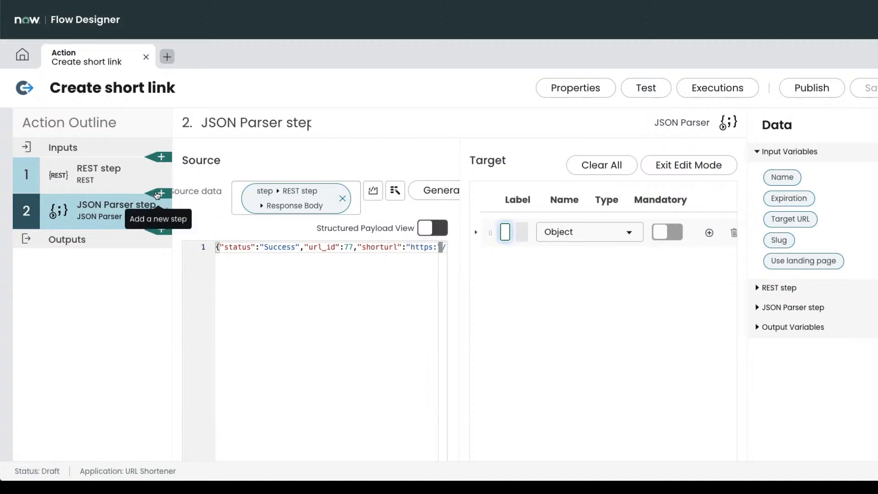
left_click(94, 239)
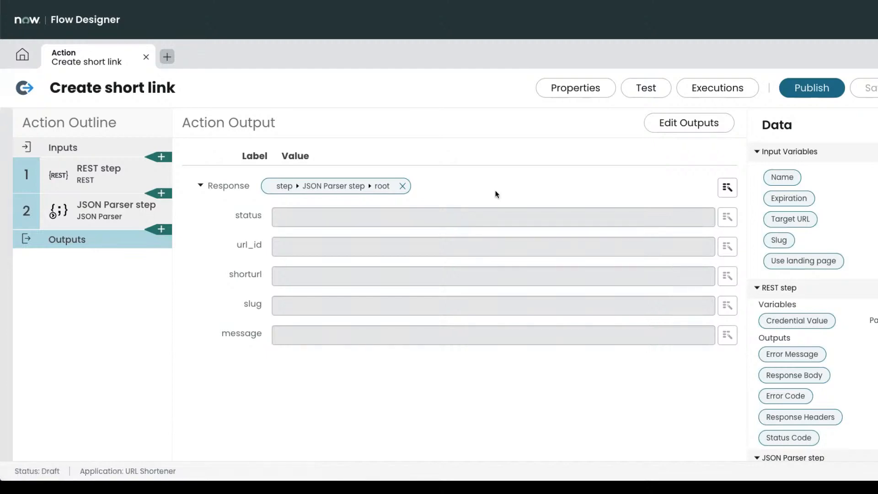
Add a new String output labelled Status beneath the Response output.
left_click(691, 125)
left_click(279, 187)
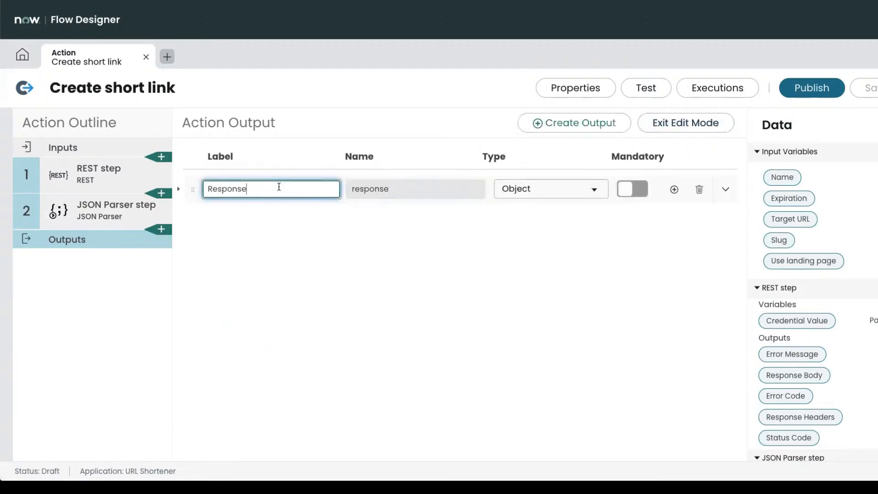
left_click(674, 190)
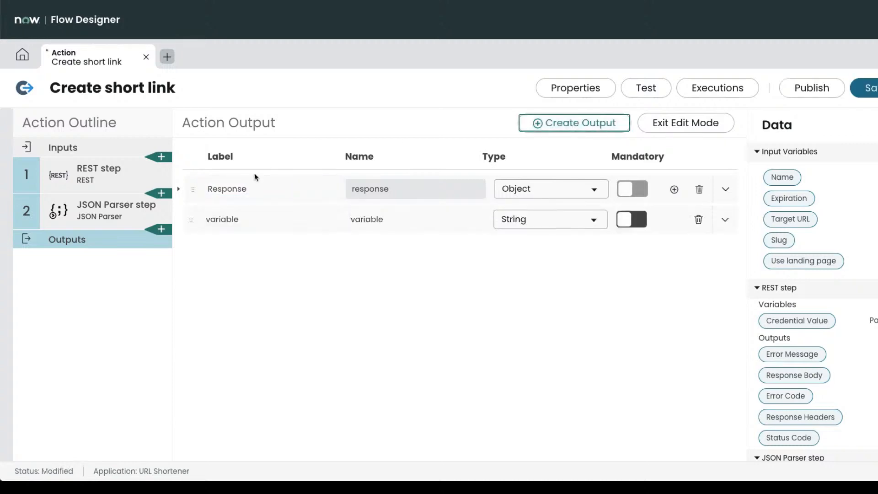
left_click(222, 219)
key("ctrl+a")
type("Status")
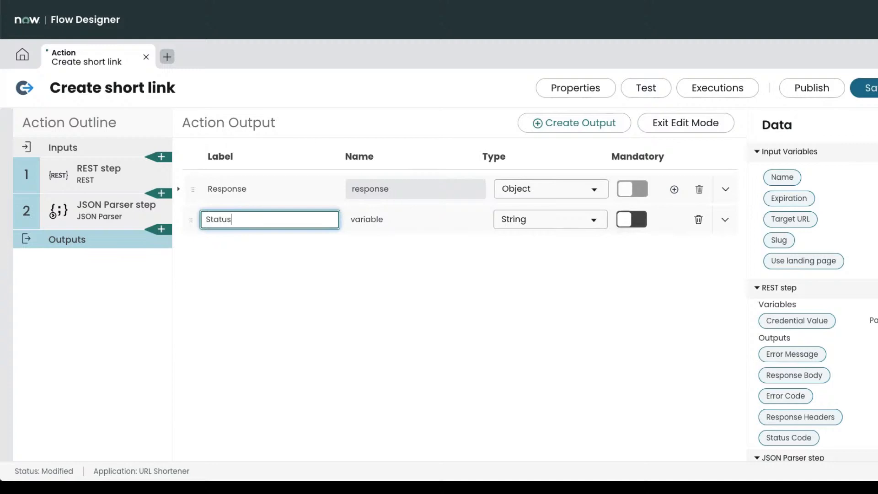
left_click(285, 294)
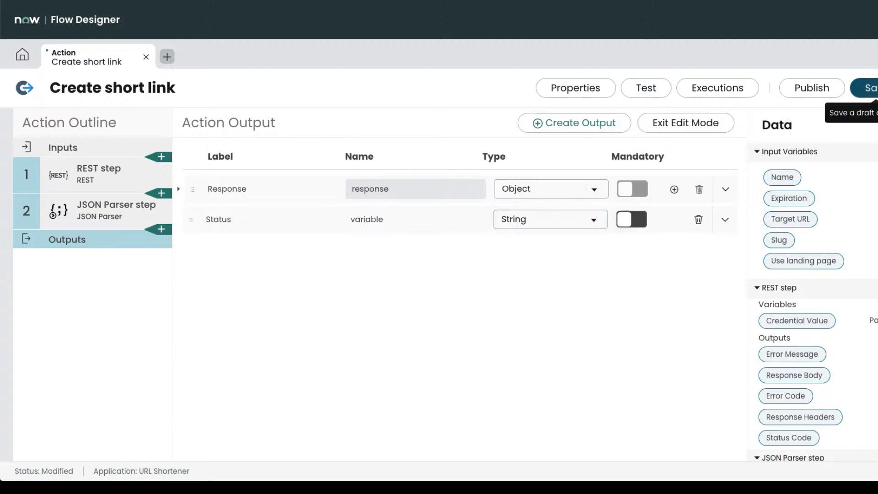
left_click(236, 219)
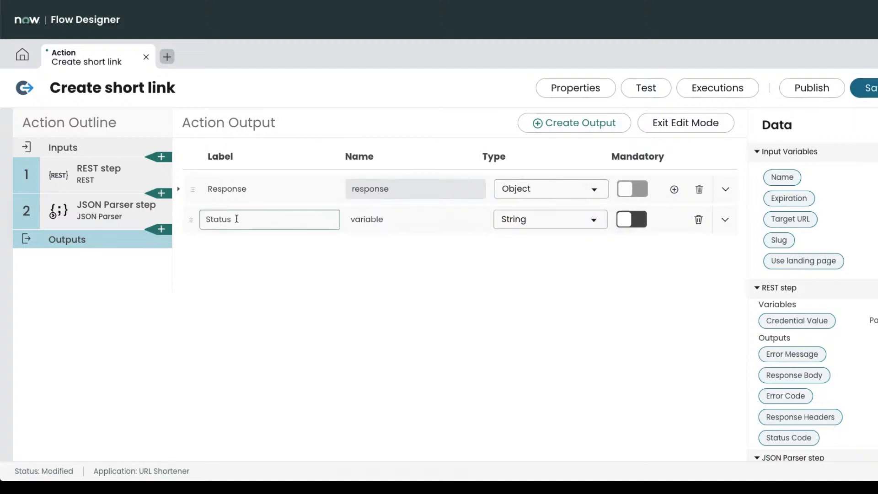
Drag the JSON Parser root's status pill into the Status output's value.
scroll(805, 418, "down", 3)
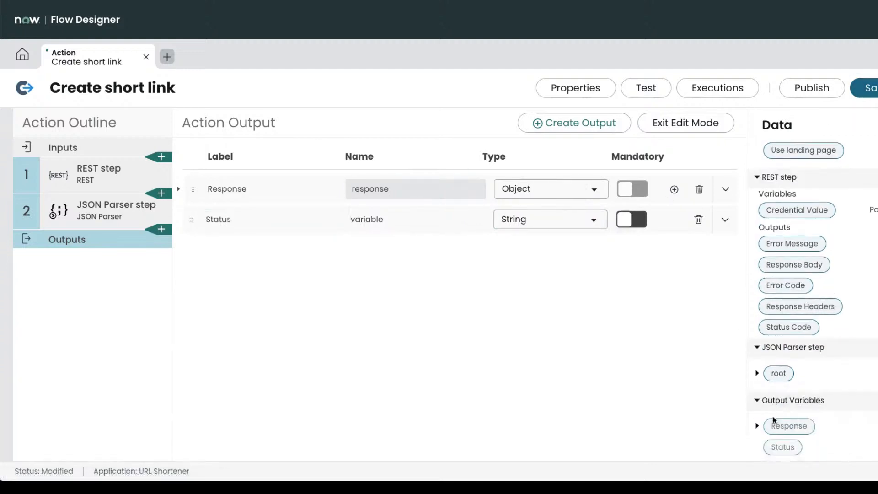
left_click(757, 426)
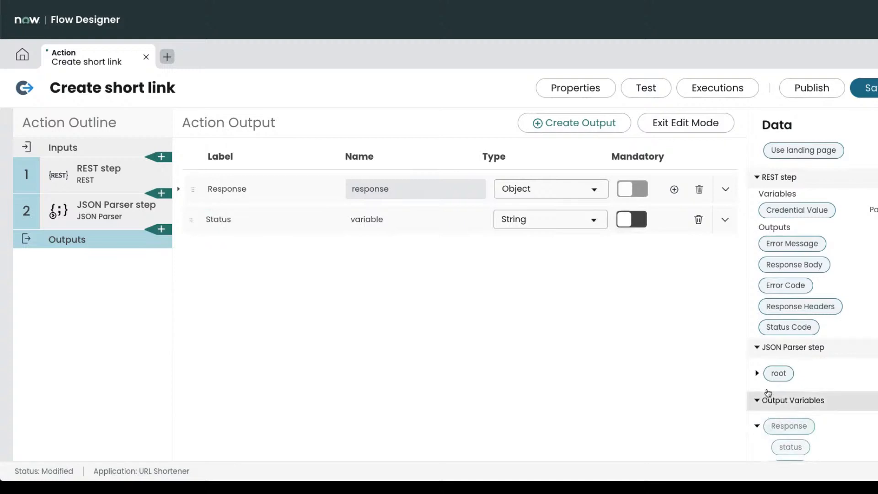
left_click(757, 373)
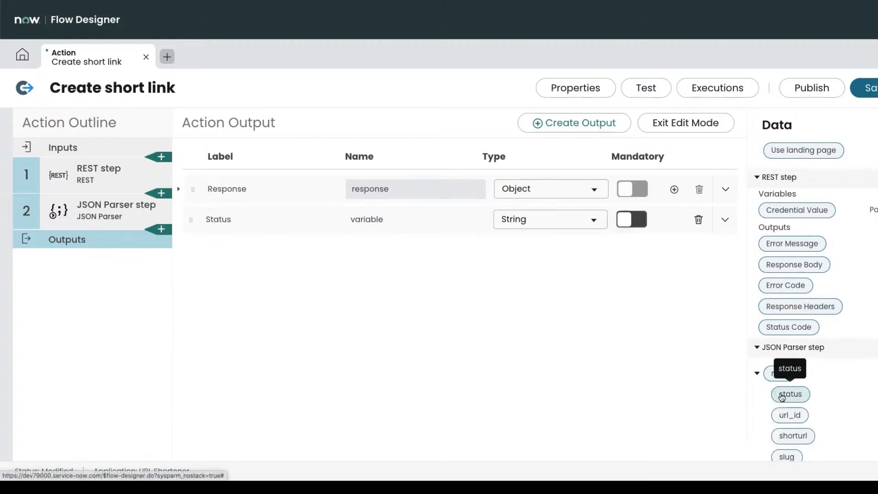
left_click_drag(782, 396, 415, 207)
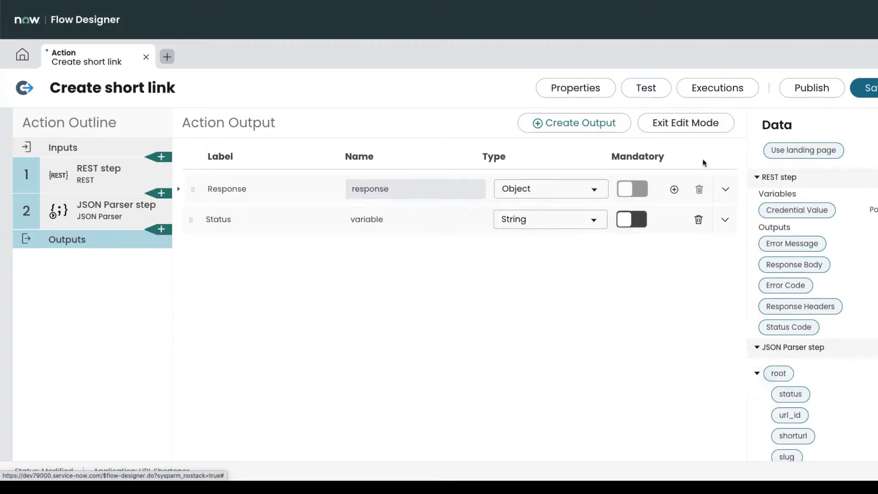
left_click(685, 132)
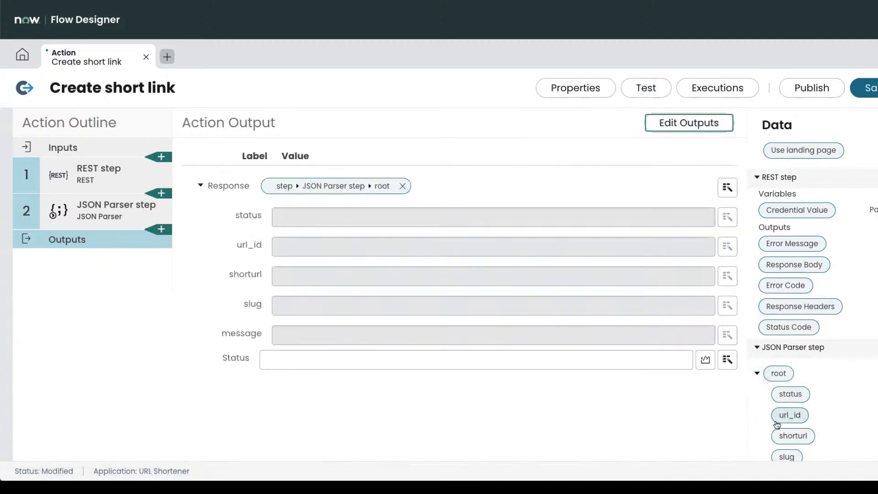
scroll(776, 424, "down", 3)
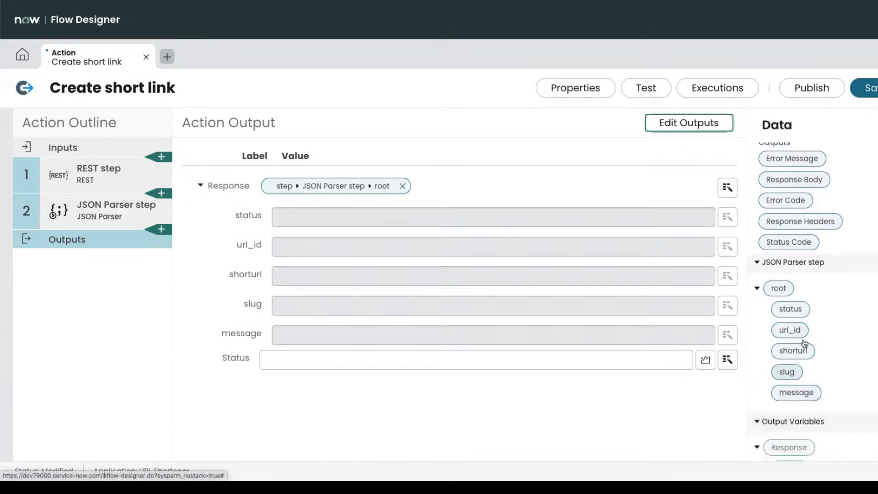
left_click_drag(791, 309, 603, 376)
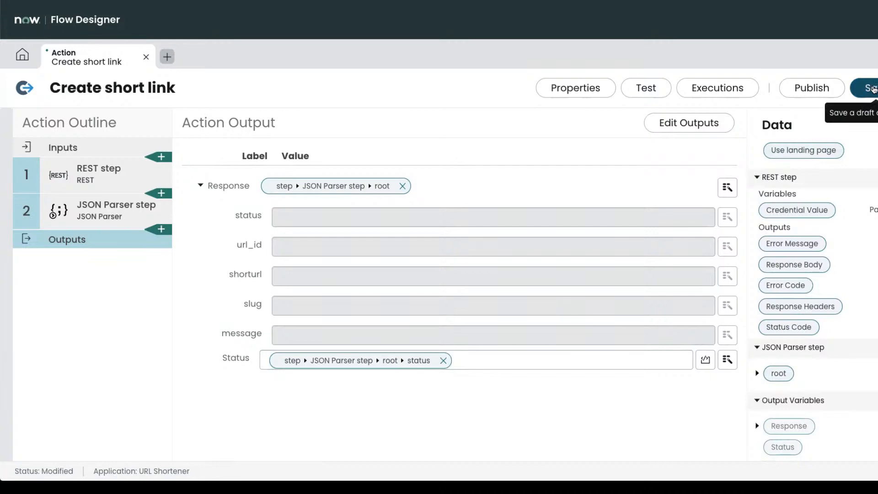
Save the Create short link action with its Response and Status output mappings.
left_click(874, 89)
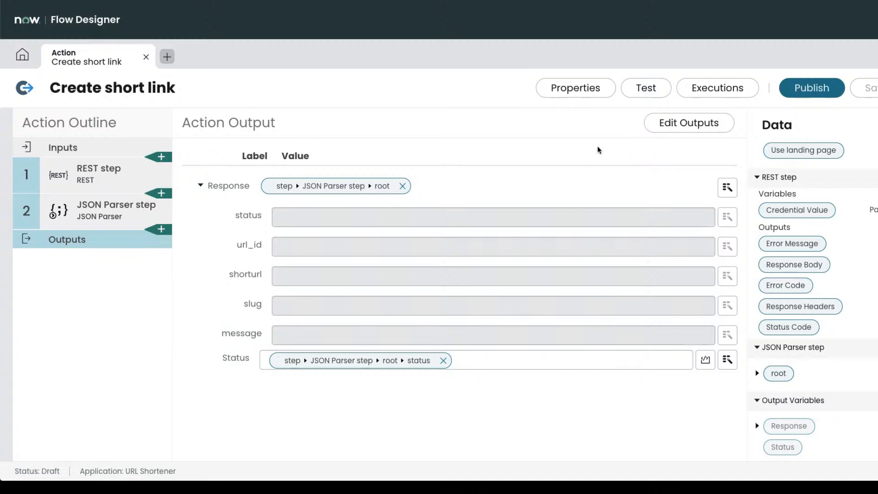
Publish the Create short link action.
left_click(875, 90)
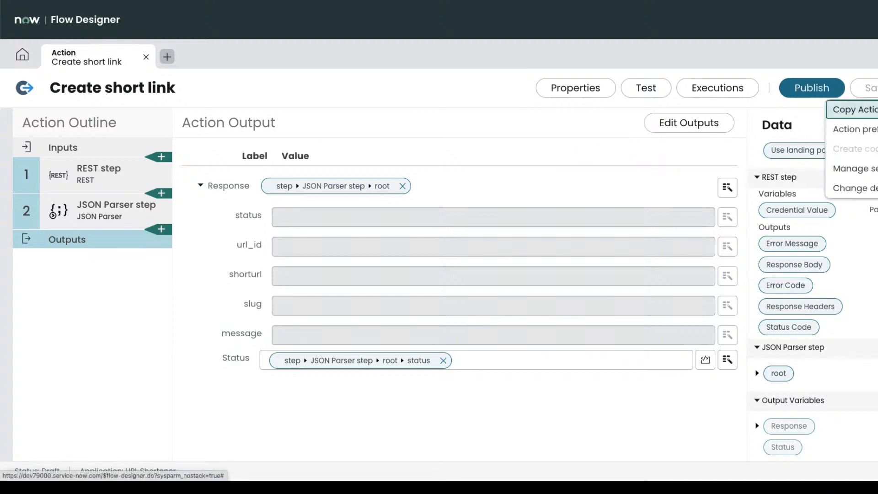
left_click(690, 152)
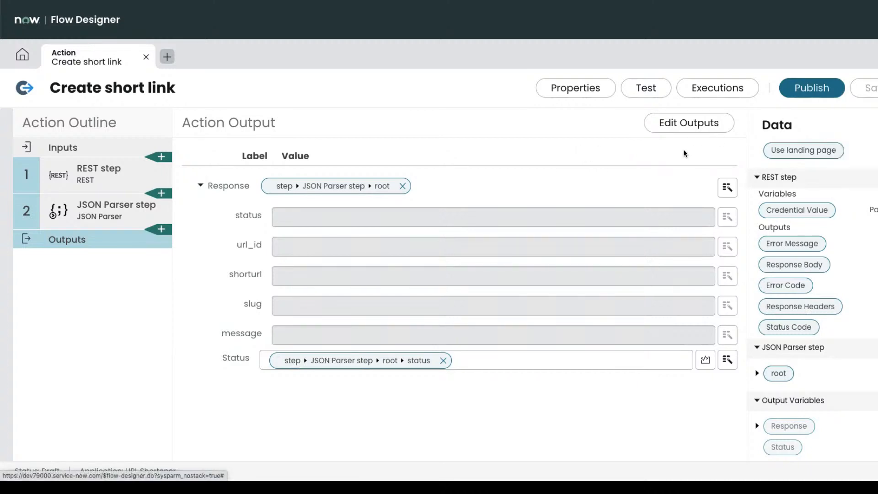
left_click(822, 93)
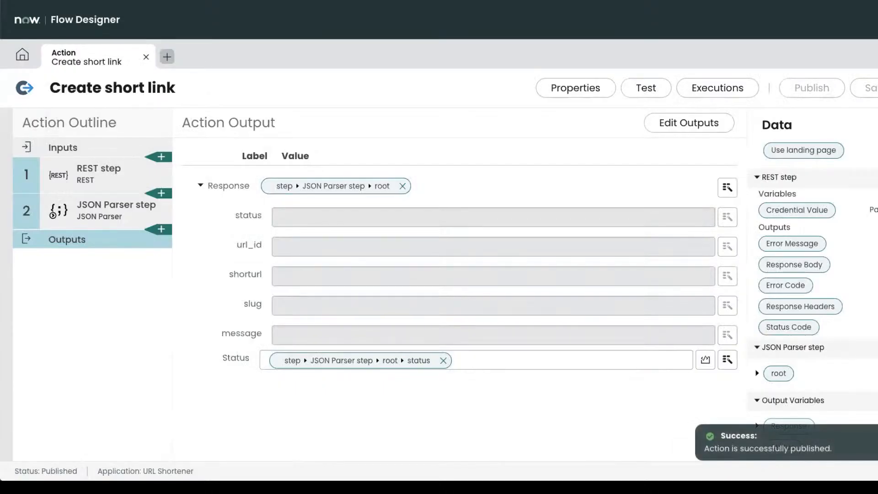
left_click(877, 88)
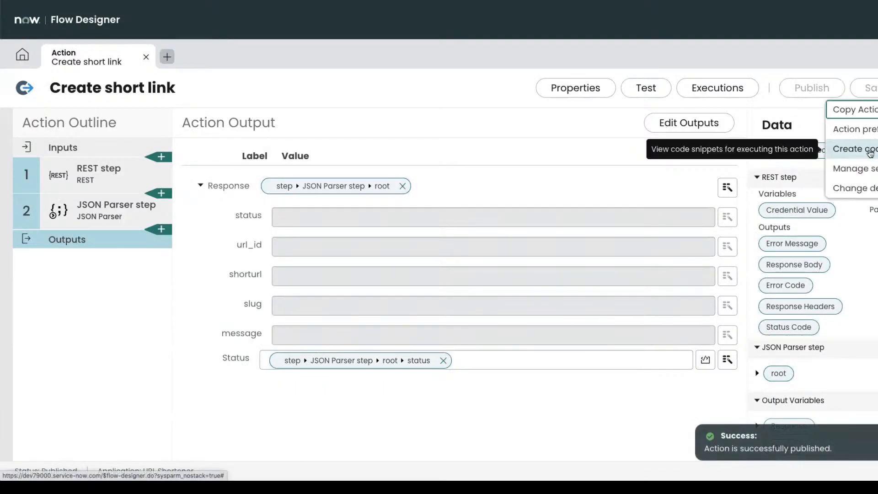
Generate the Create code snippet and review the Server tab code.
left_click(854, 149)
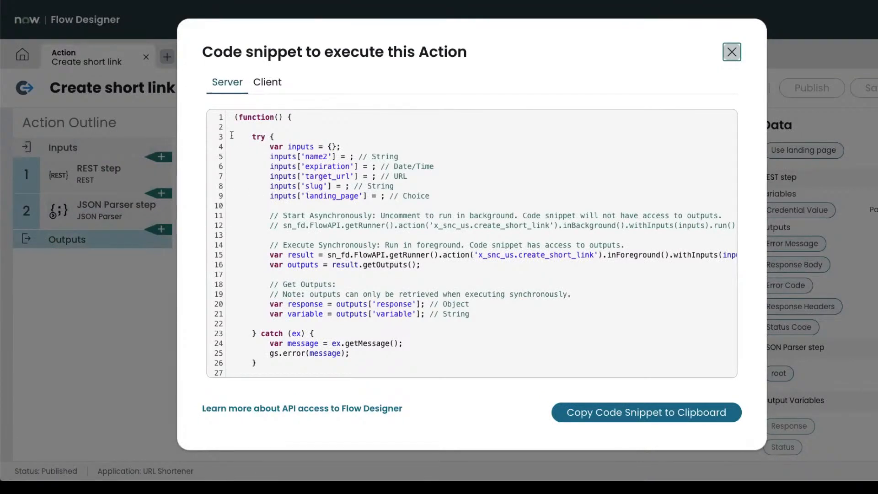
left_click_drag(234, 115, 331, 363)
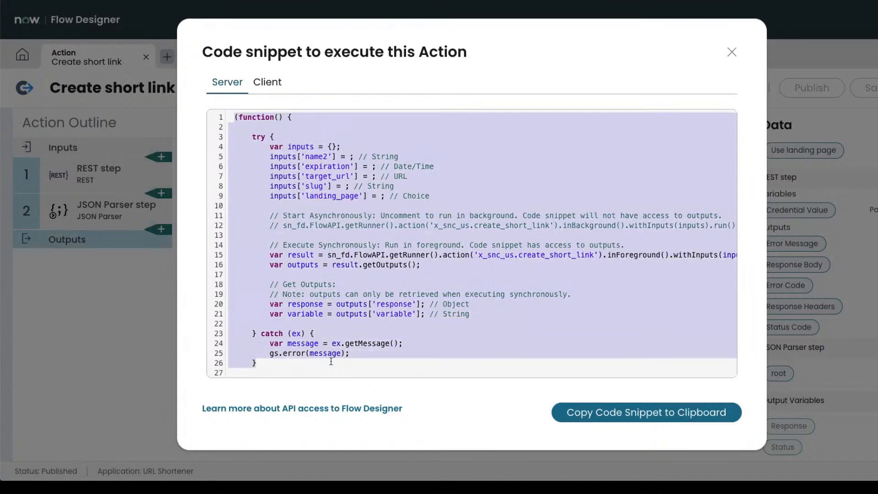
scroll(331, 363, "down", 1)
left_click(339, 303)
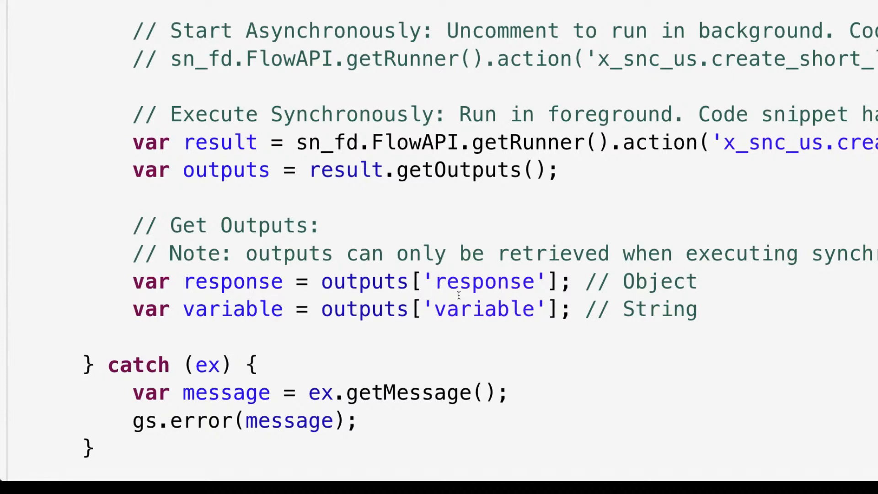
Highlight the getOutputs and output-reading lines in the snippet, then close it.
triple_click(223, 311)
left_click(223, 311)
double_click(208, 165)
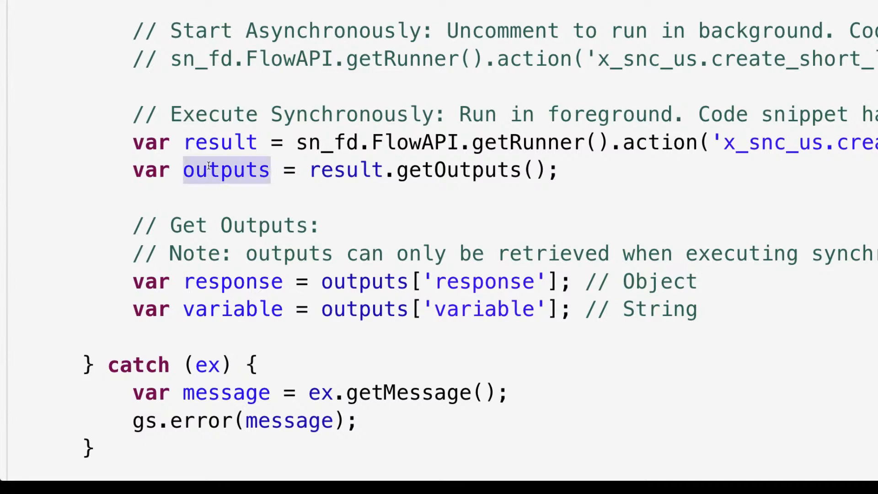
left_click_drag(133, 282, 708, 323)
left_click(390, 205)
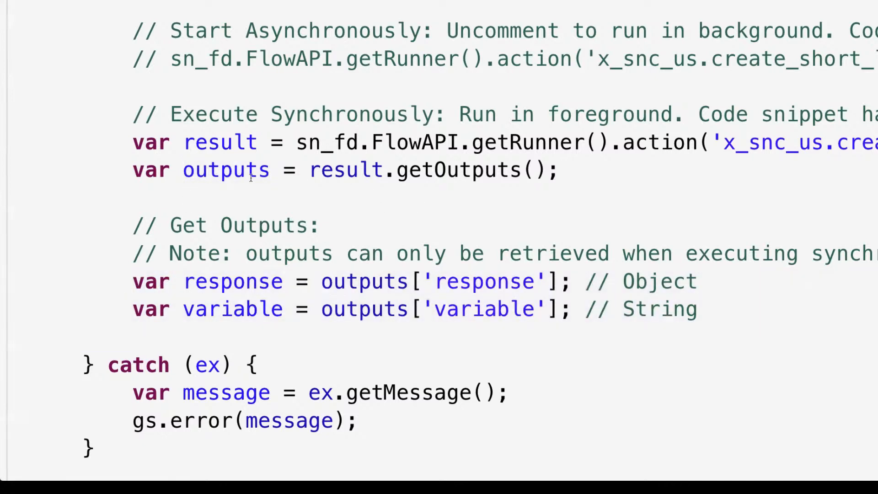
triple_click(232, 173)
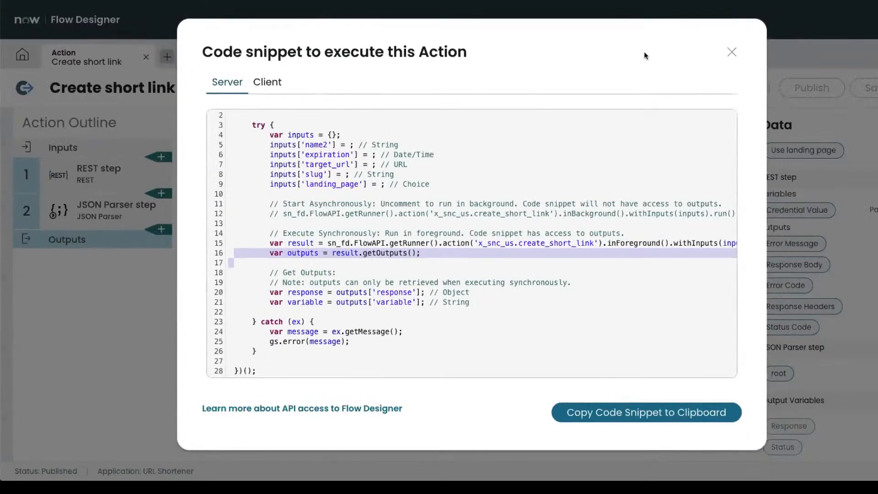
left_click(732, 52)
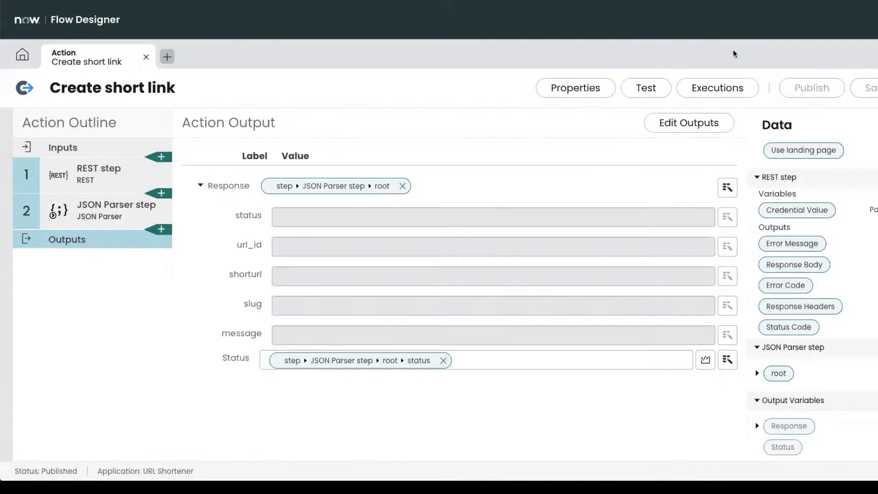